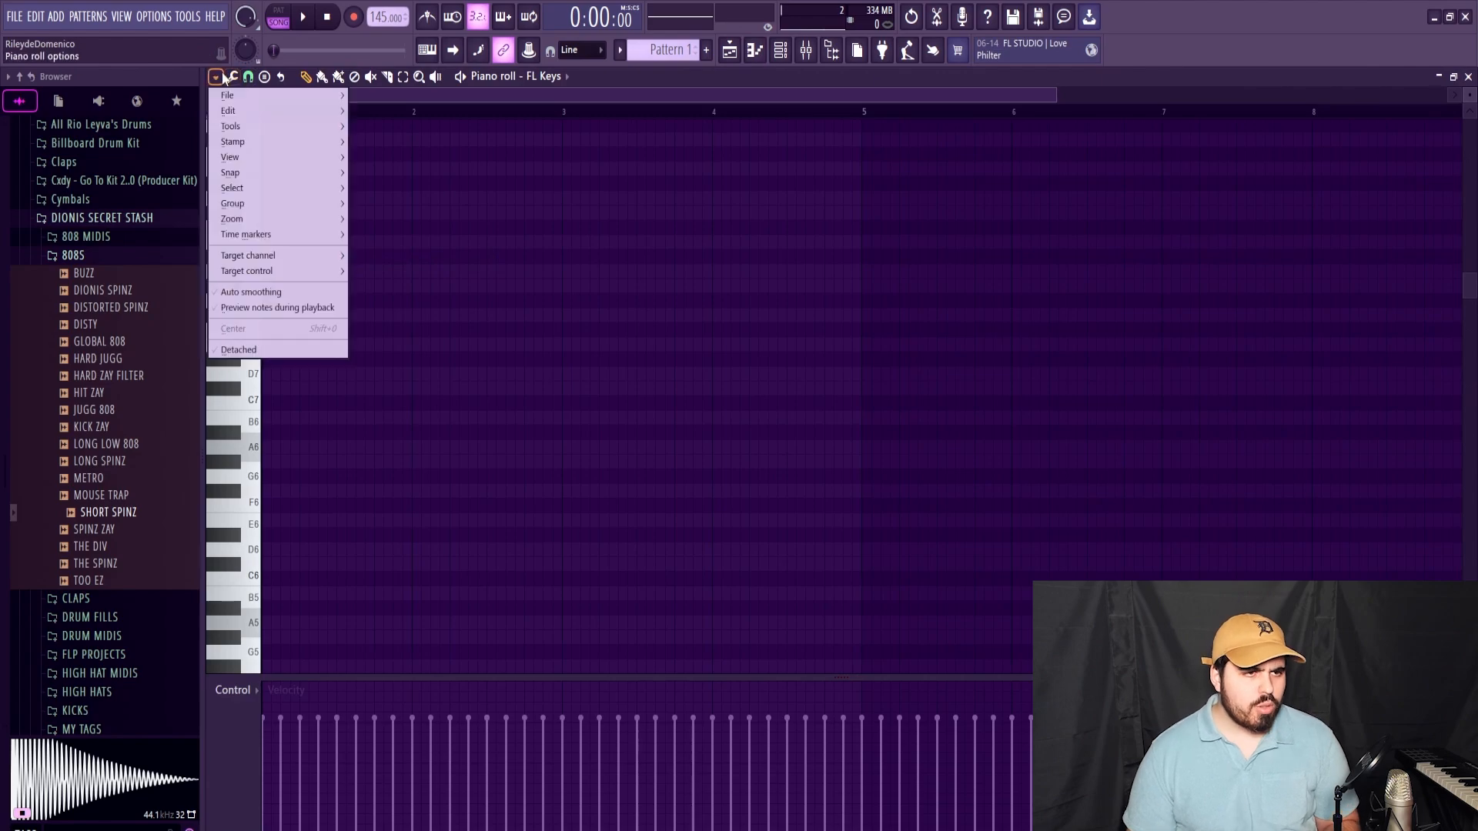
Step: Set the piano roll's scale highlighting to root note D# and the Minor Natural (Aeolian) scale
mouse_move(247, 160)
mouse_move(405, 430)
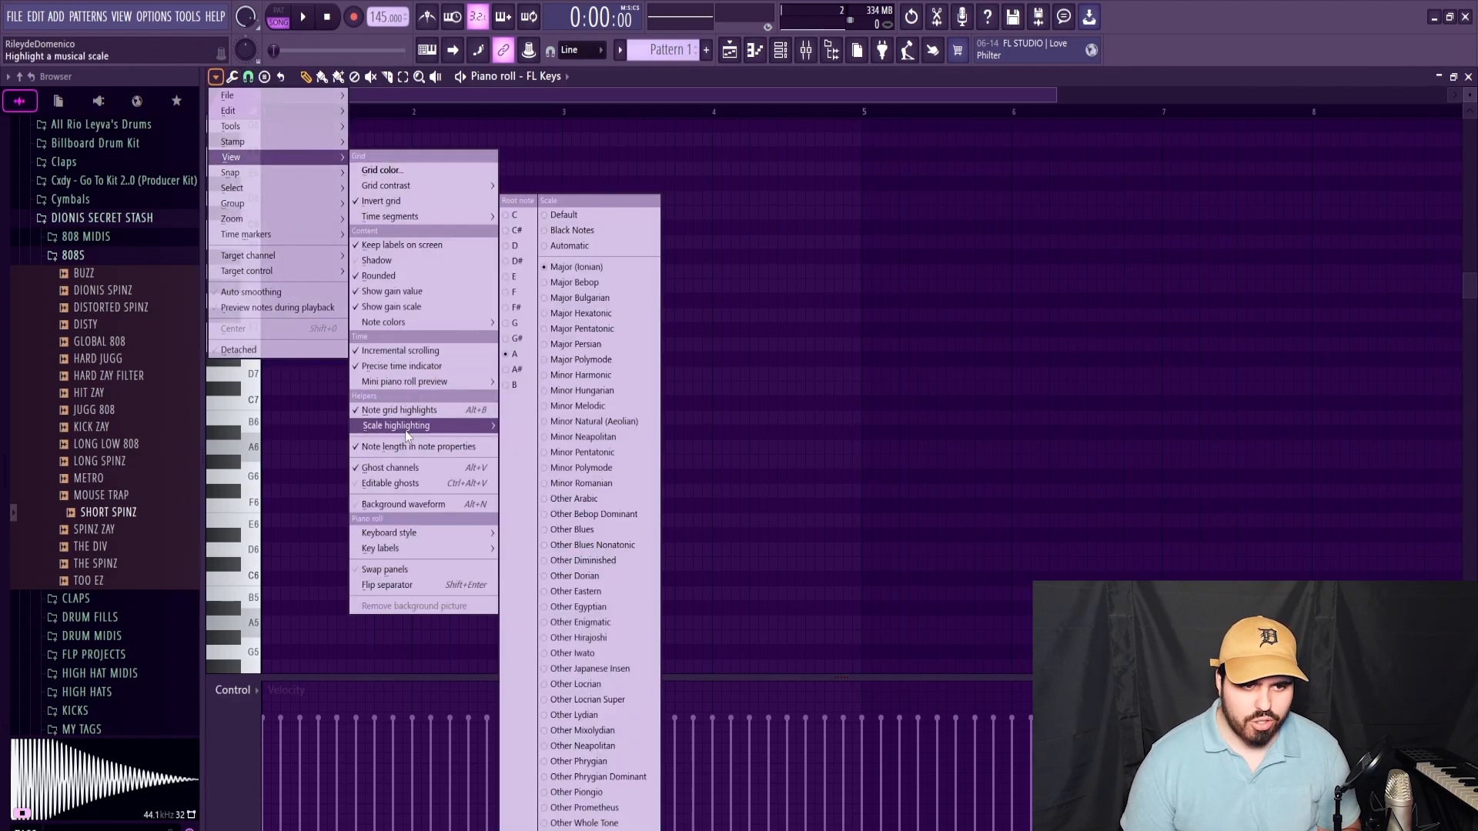
click(517, 261)
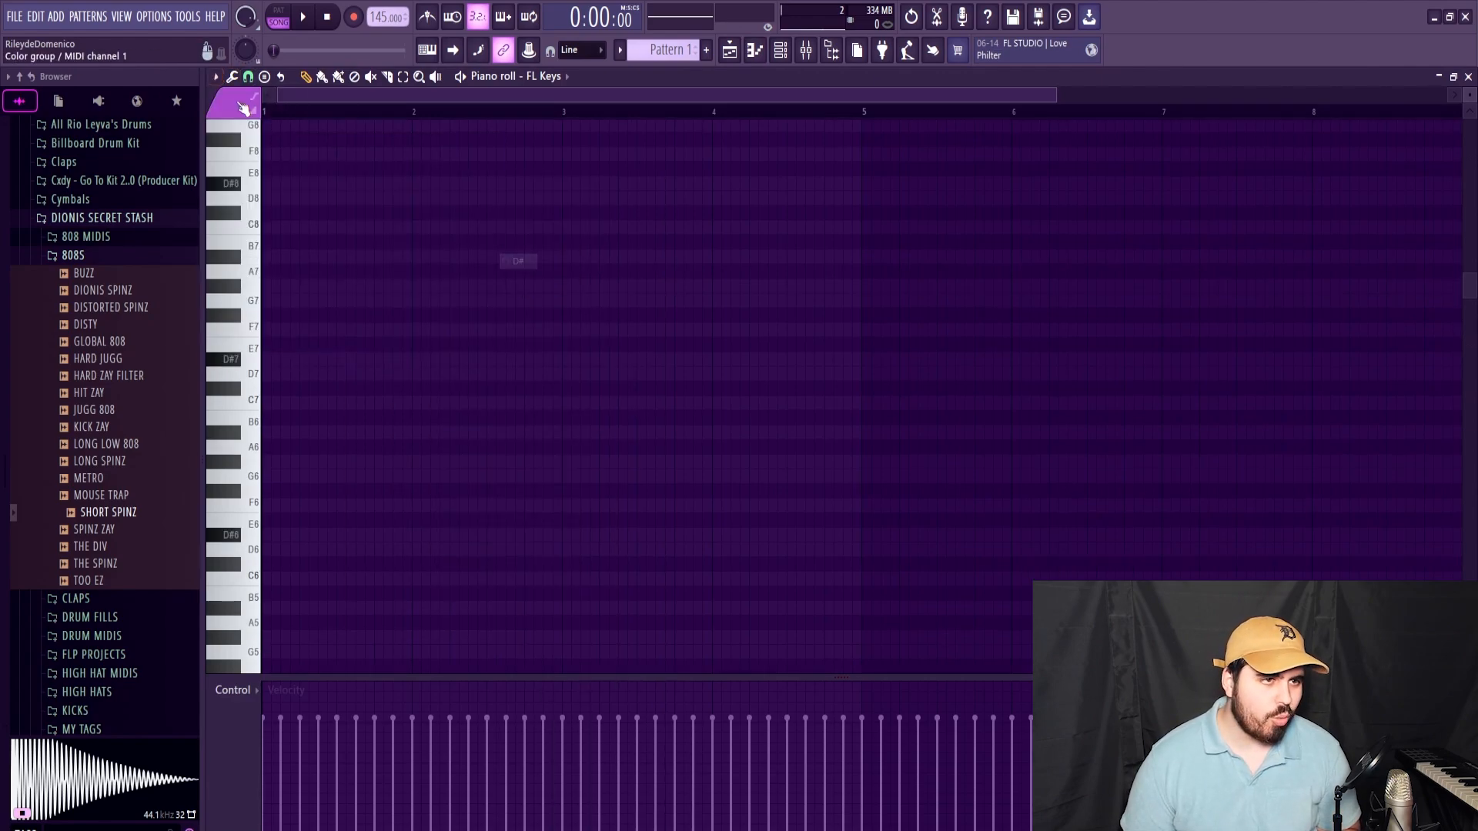
click(216, 77)
mouse_move(231, 157)
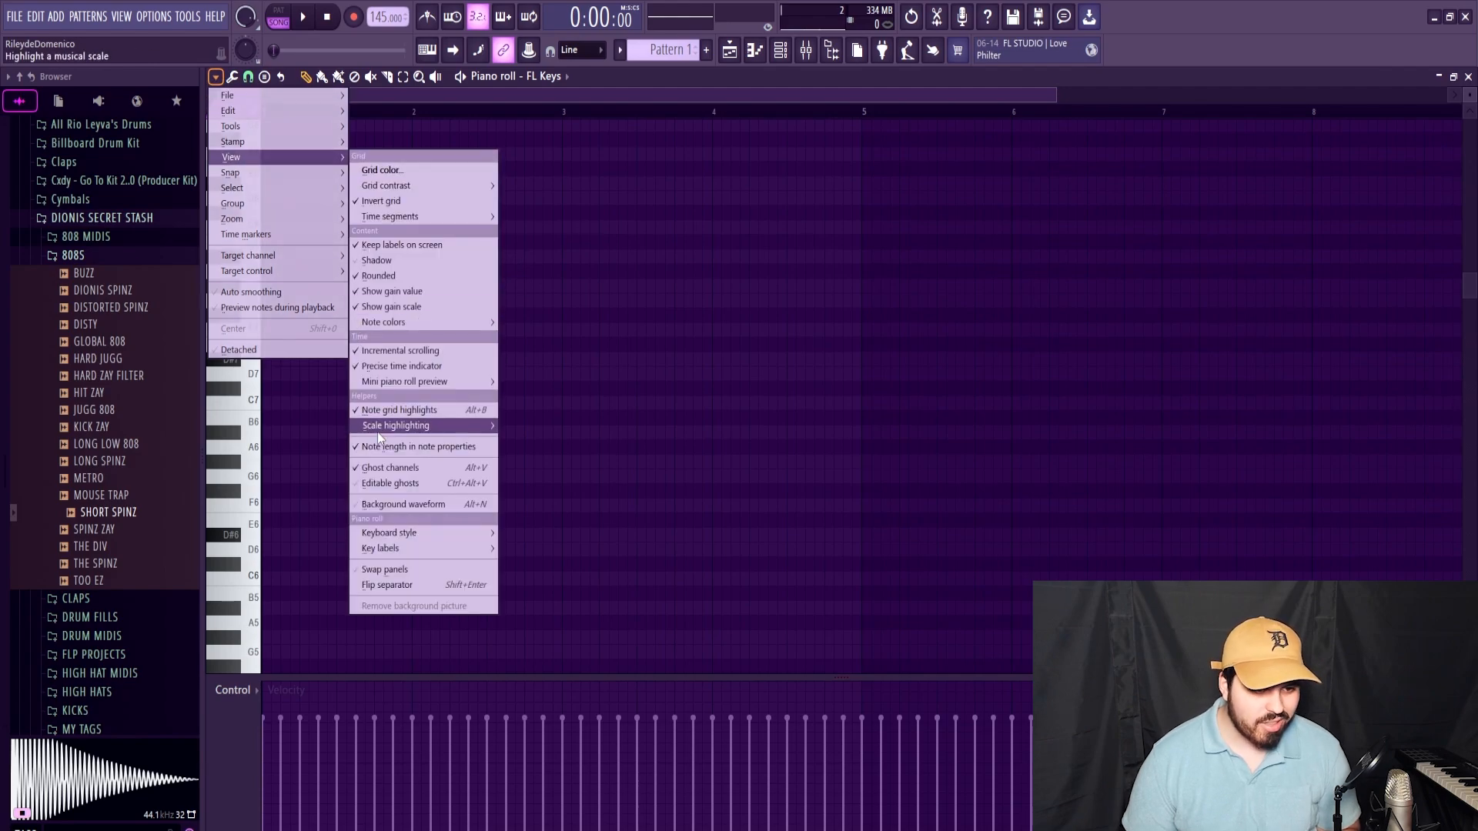
mouse_move(445, 434)
click(594, 421)
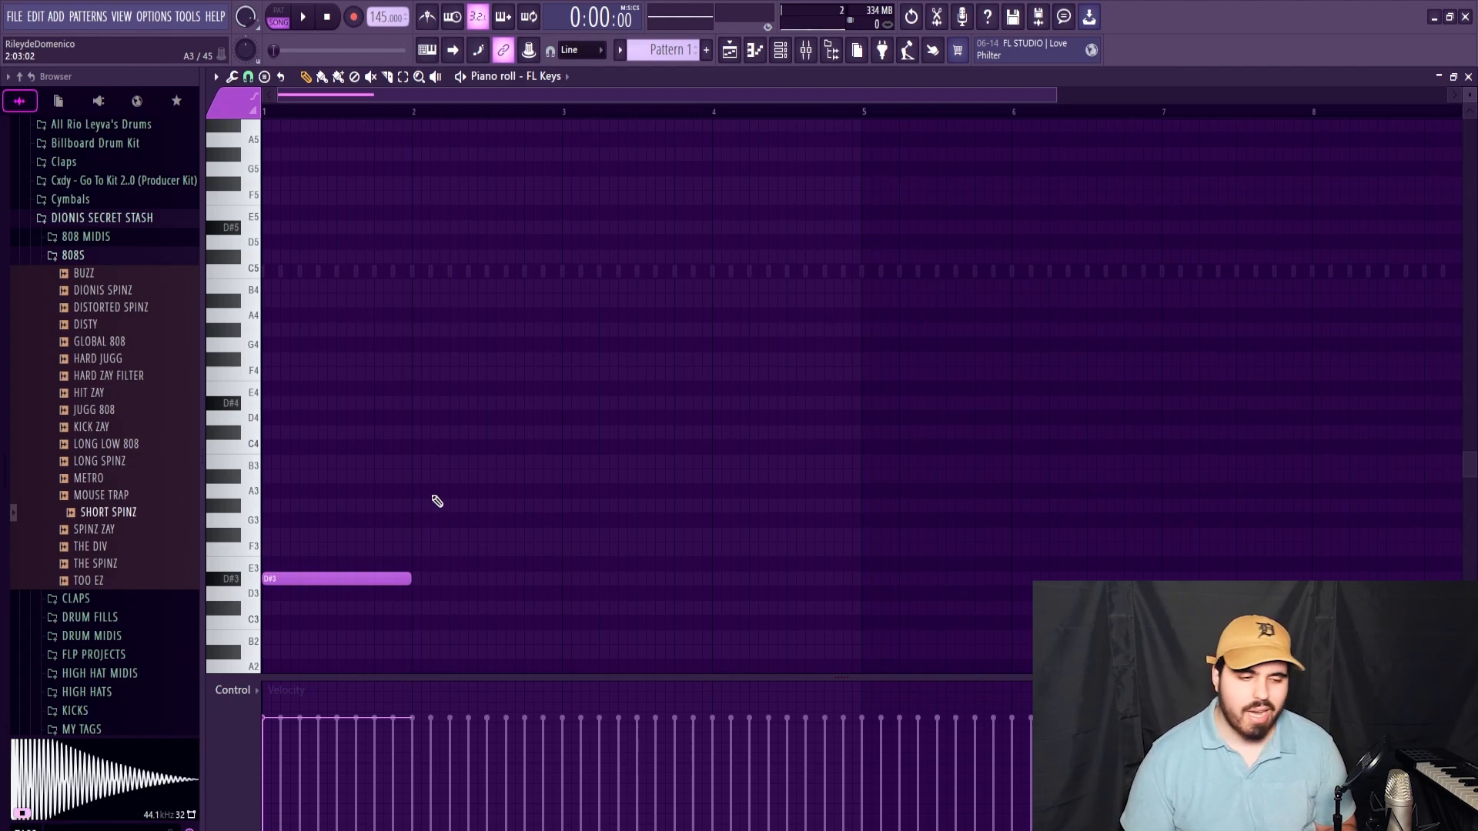
Step: Add a one-bar A#3 note above the D#3 note in bar 1
key(ctrl+a)
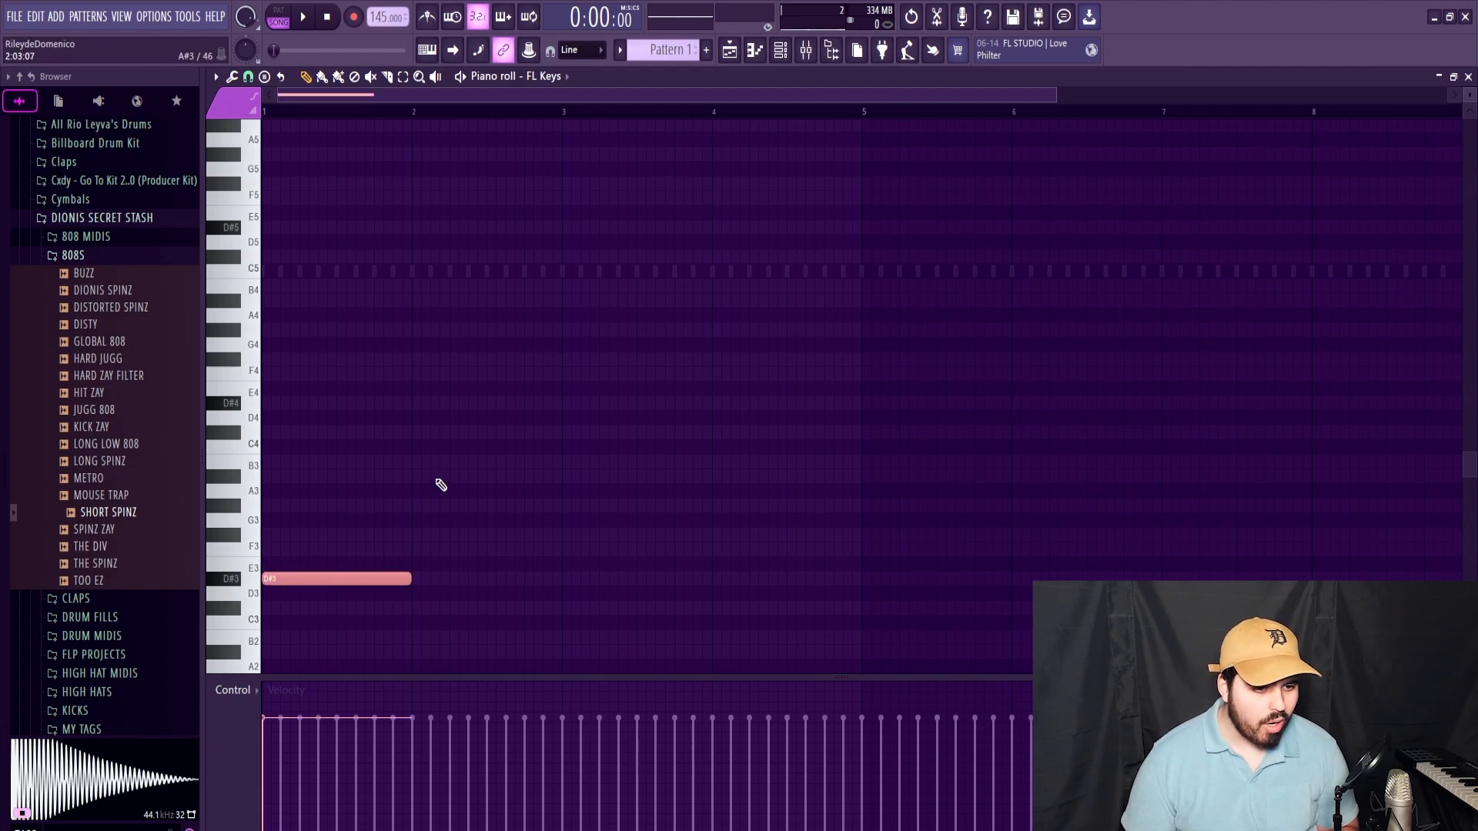
click(331, 476)
Step: Try adding a B3 note in bar 1 and G#3 and F3 notes in bar 2
drag(425, 462, 266, 461)
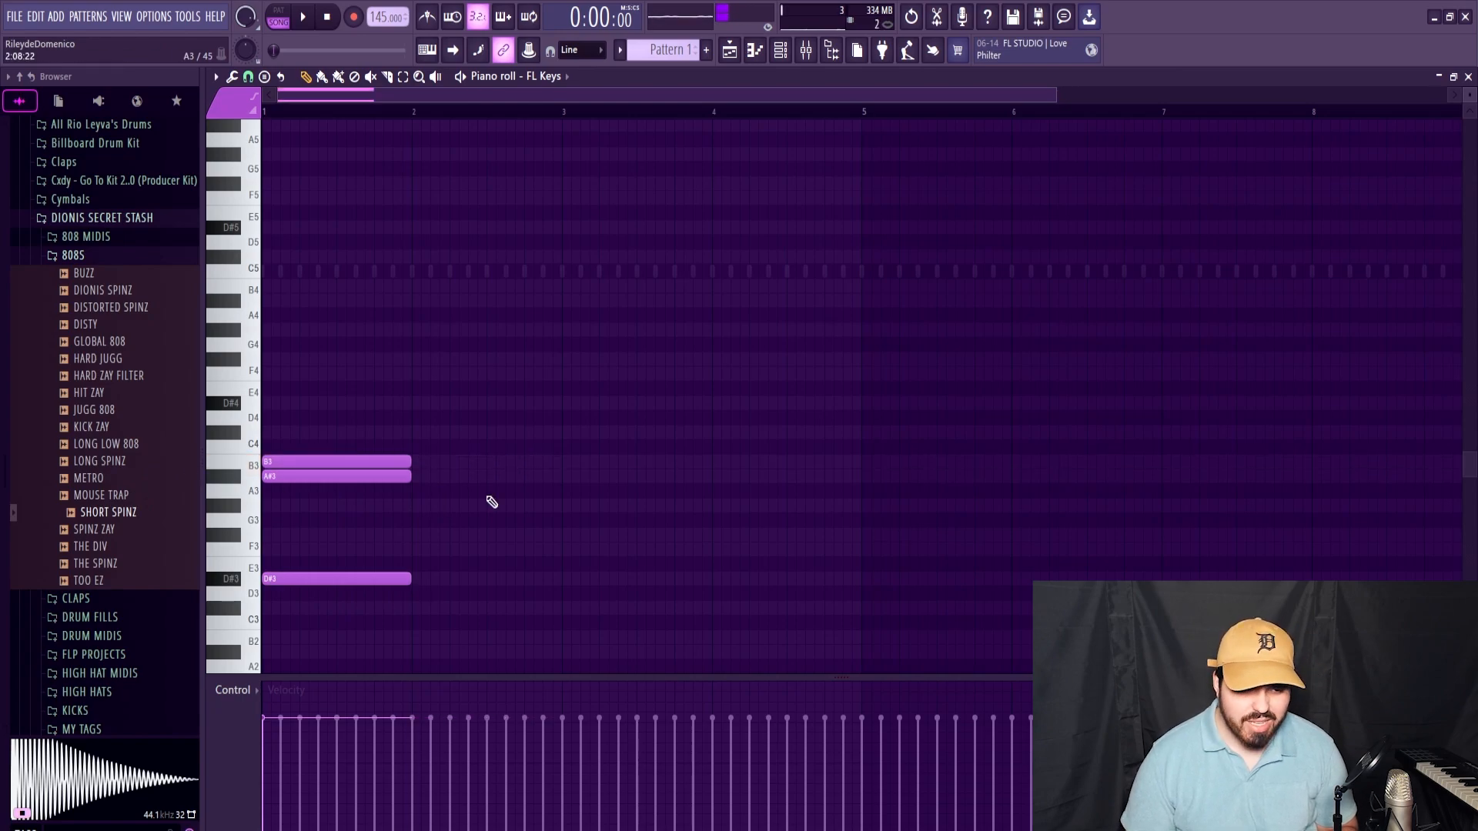
click(417, 507)
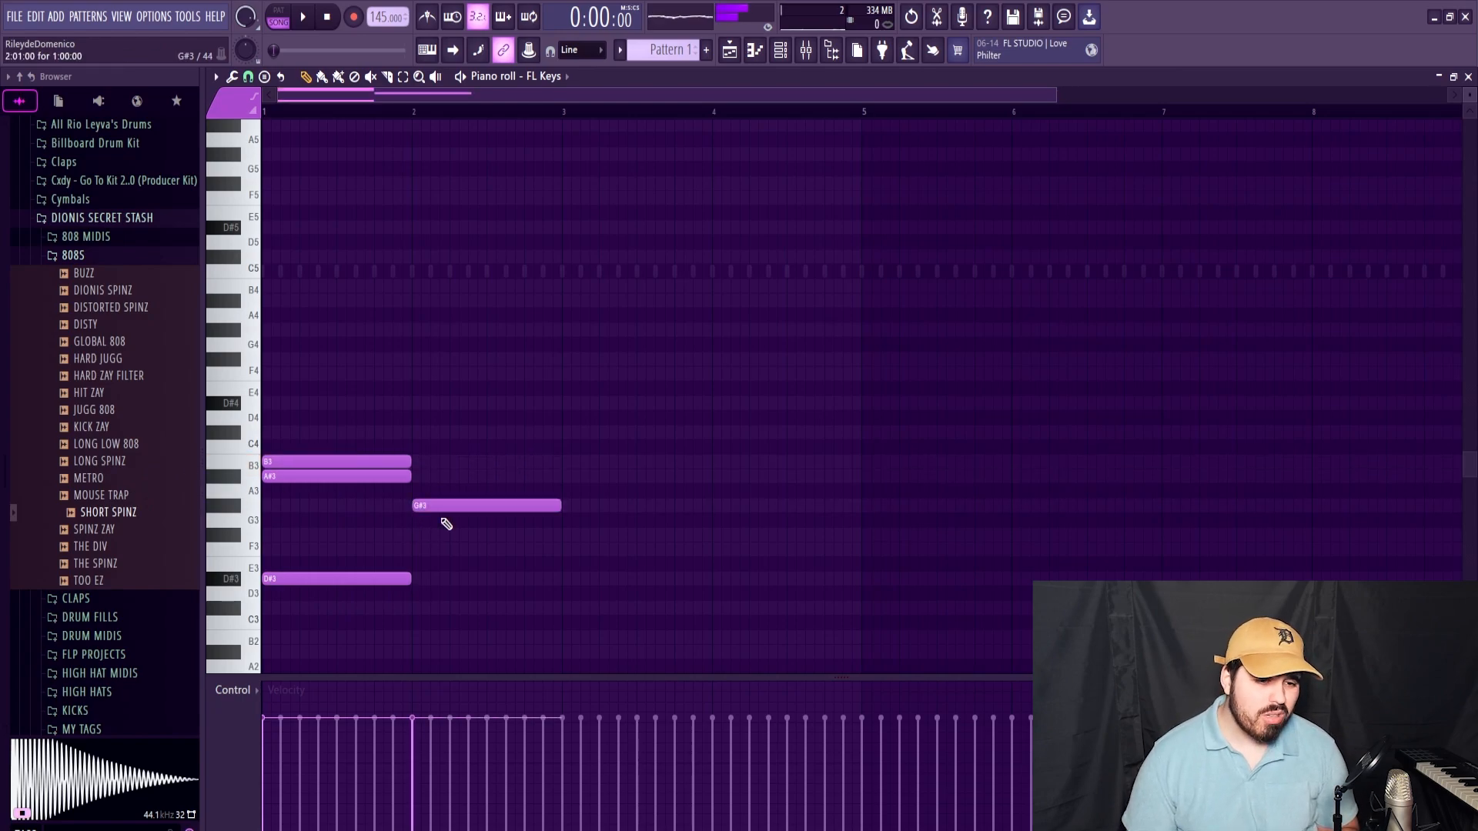
click(416, 549)
drag(327, 397, 283, 636)
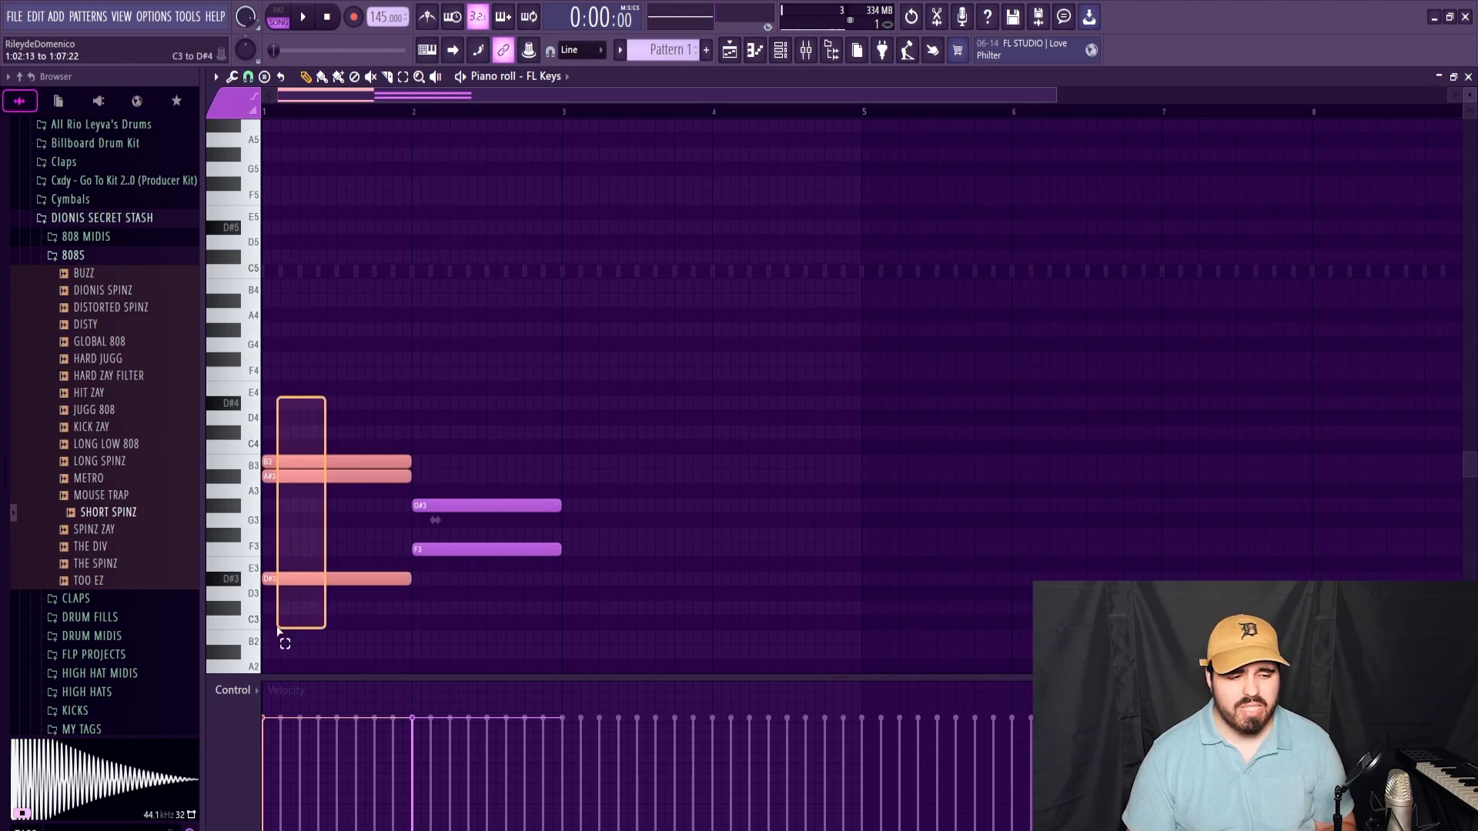
Step: Play back the D#3 and A#3 notes and extend both to two bars
key(space)
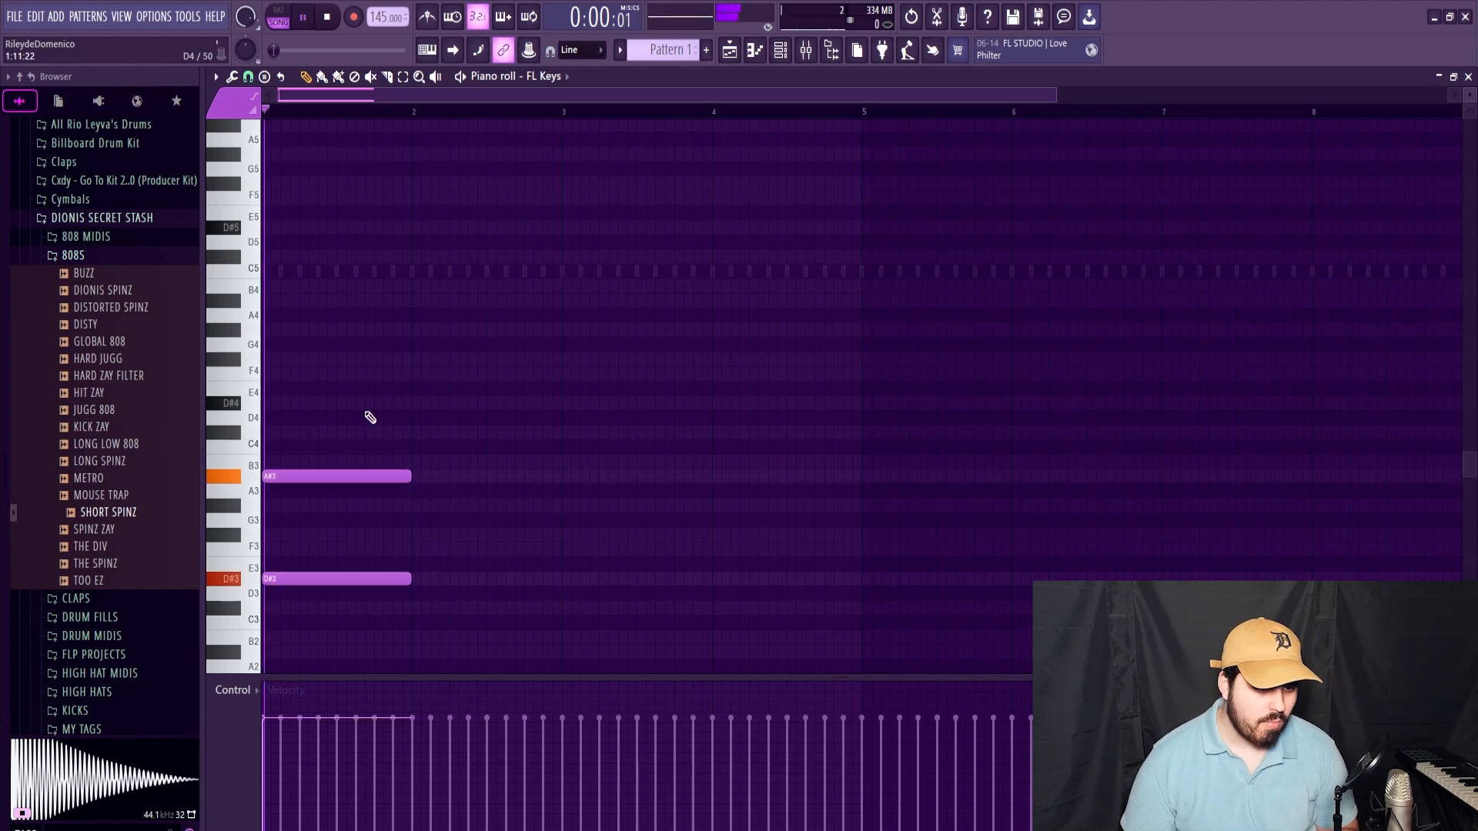
key(space)
drag(565, 324, 286, 643)
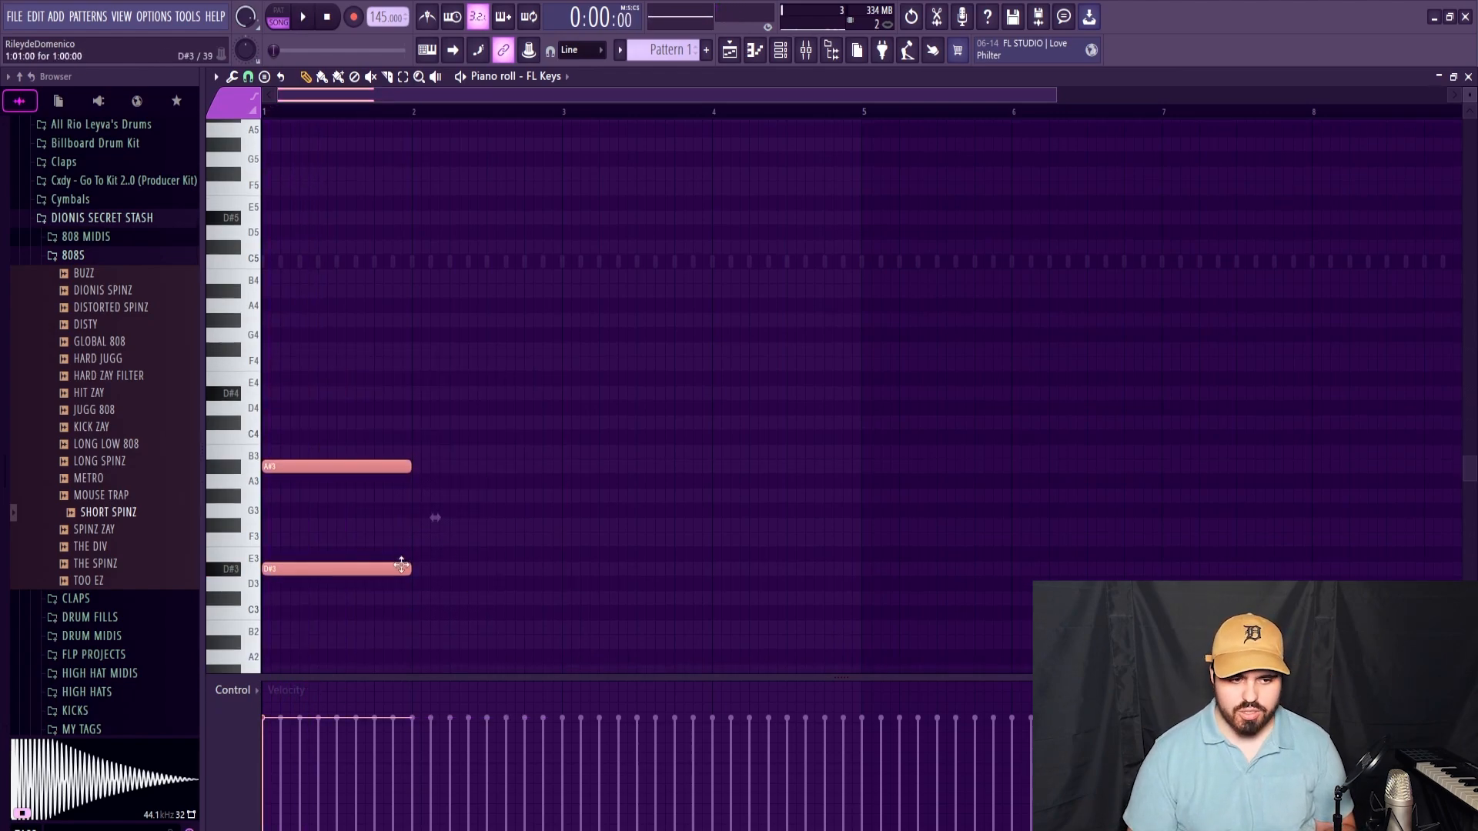
drag(429, 574, 553, 571)
ctrl+click(589, 536)
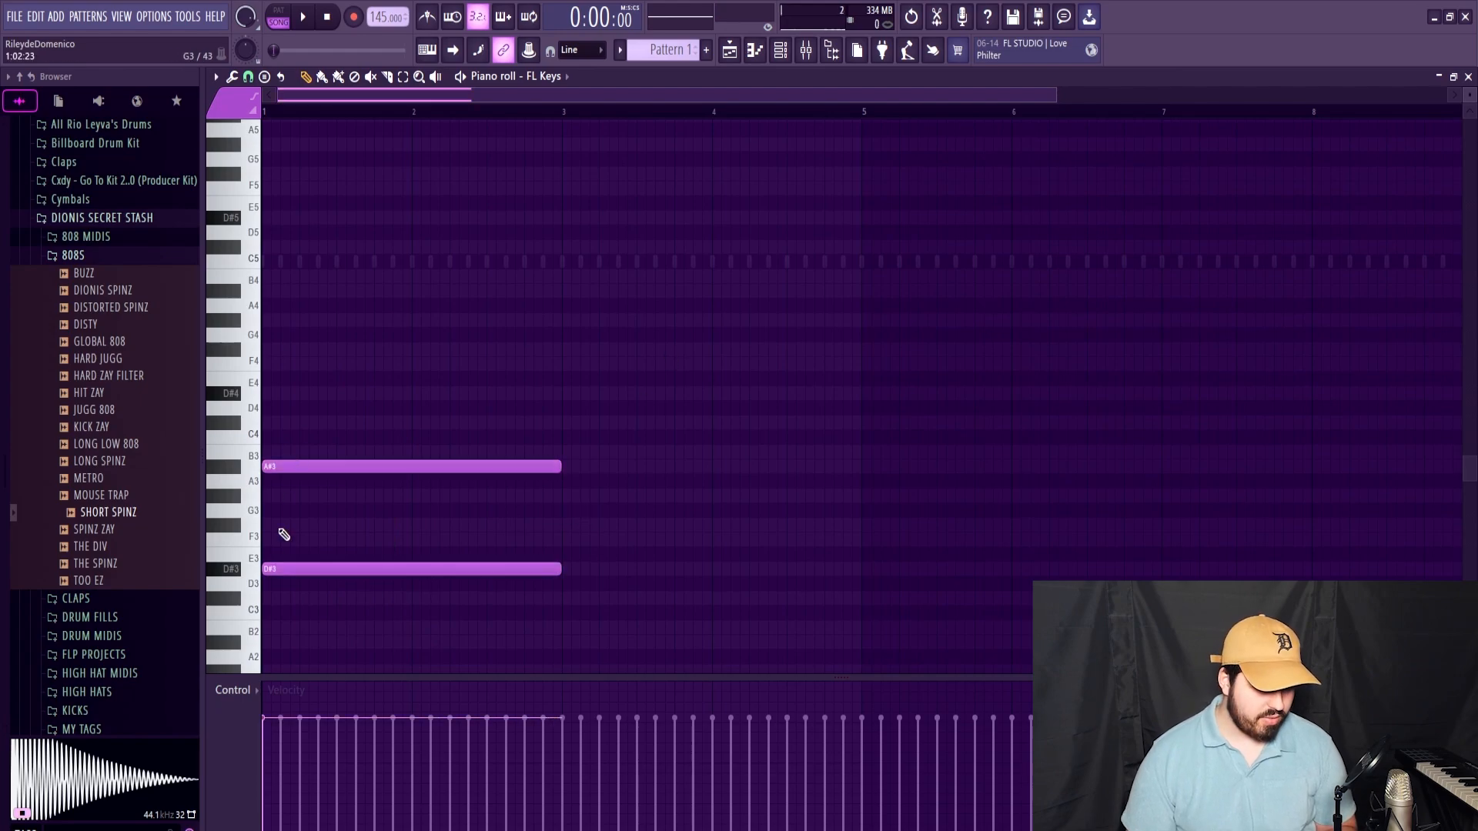
Step: Add a two-bar D#4 note above the D#3 and A#3 notes and play back the chord
drag(268, 465, 231, 393)
key(space)
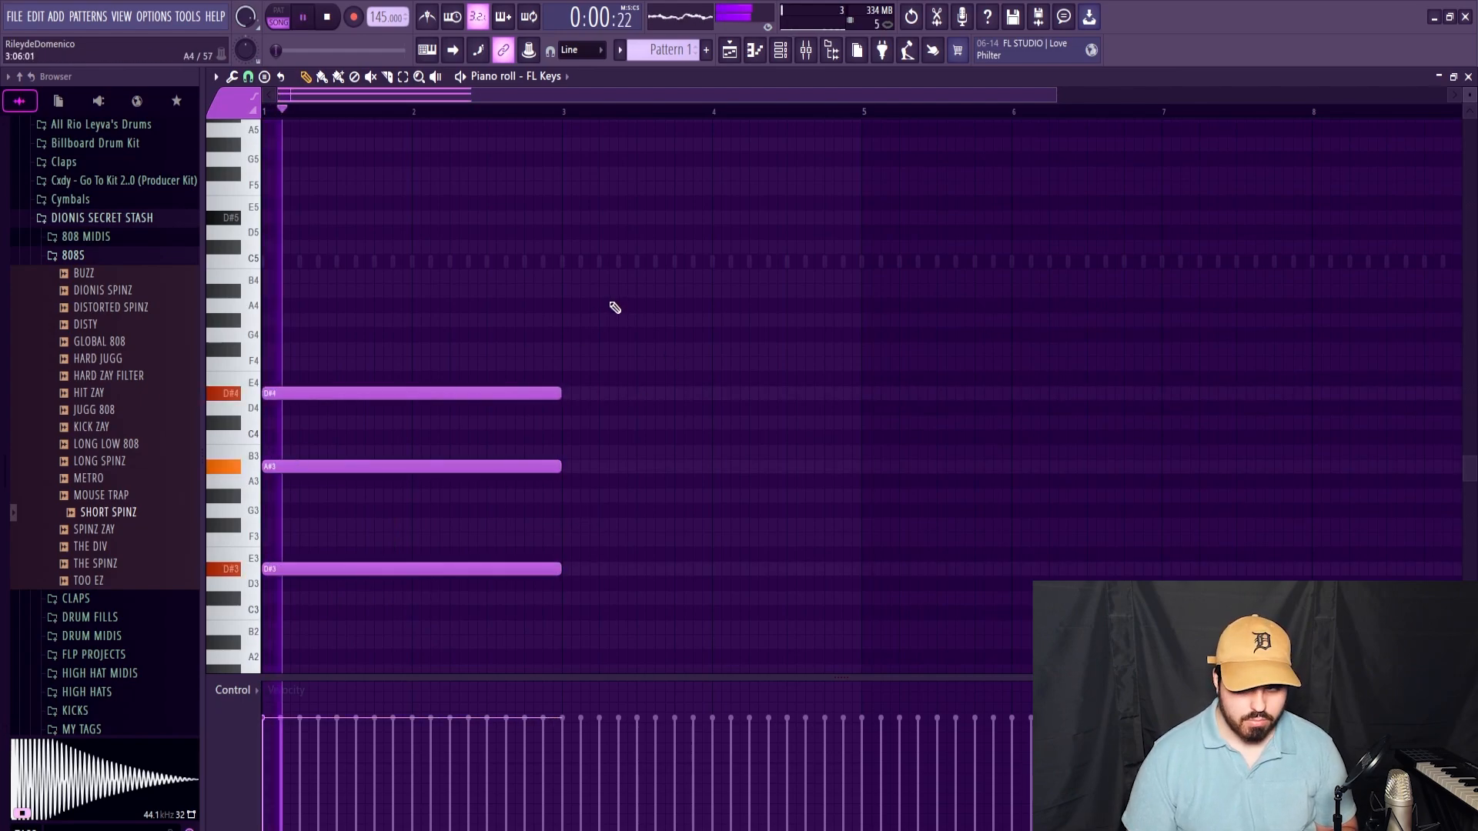
scroll(627, 327, down, 2)
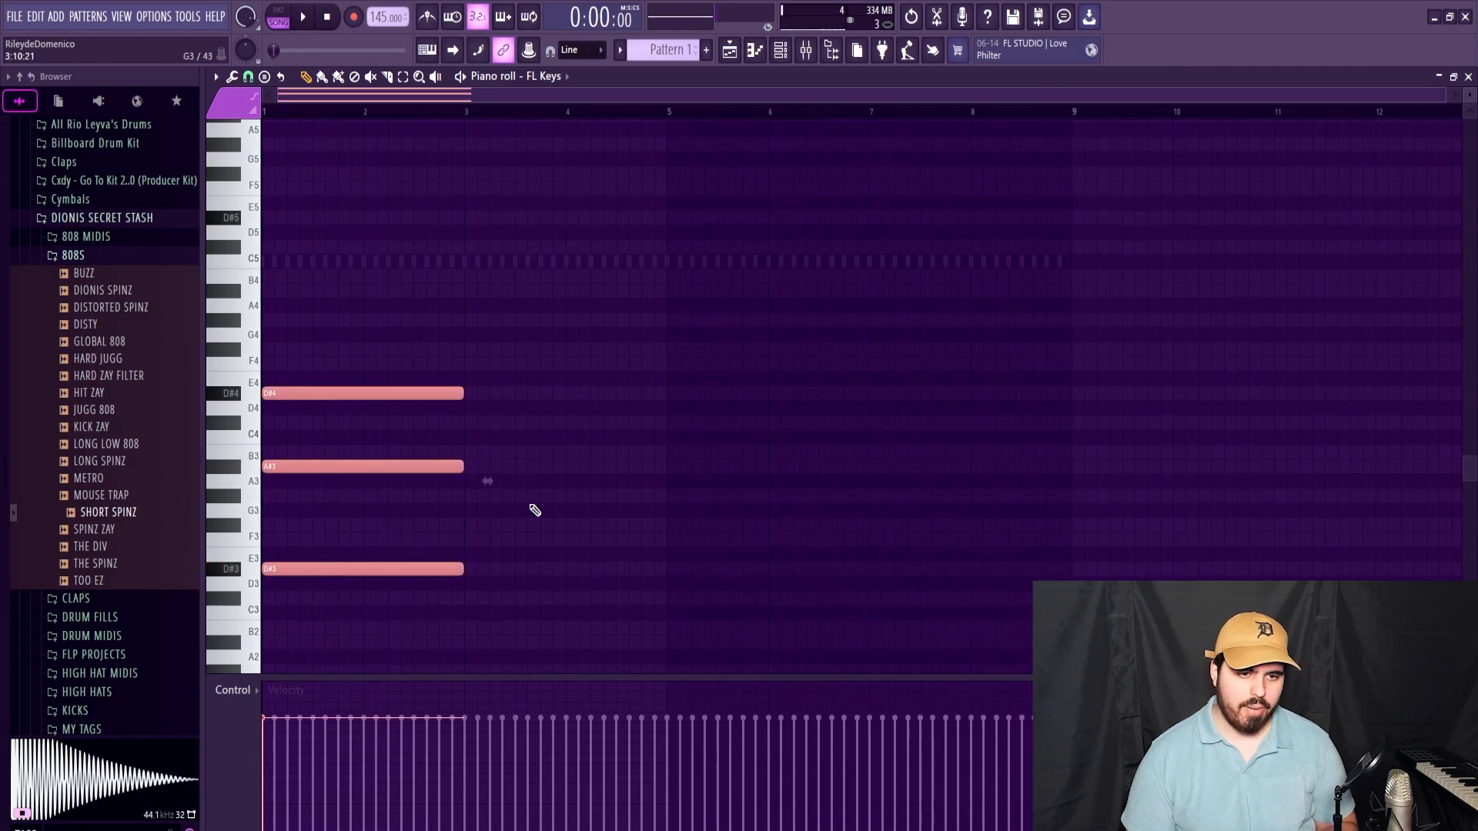
key(space)
Step: Duplicate the three-note chord so it repeats at bar 5, and play back the pattern
drag(668, 117, 263, 116)
key(ctrl+b)
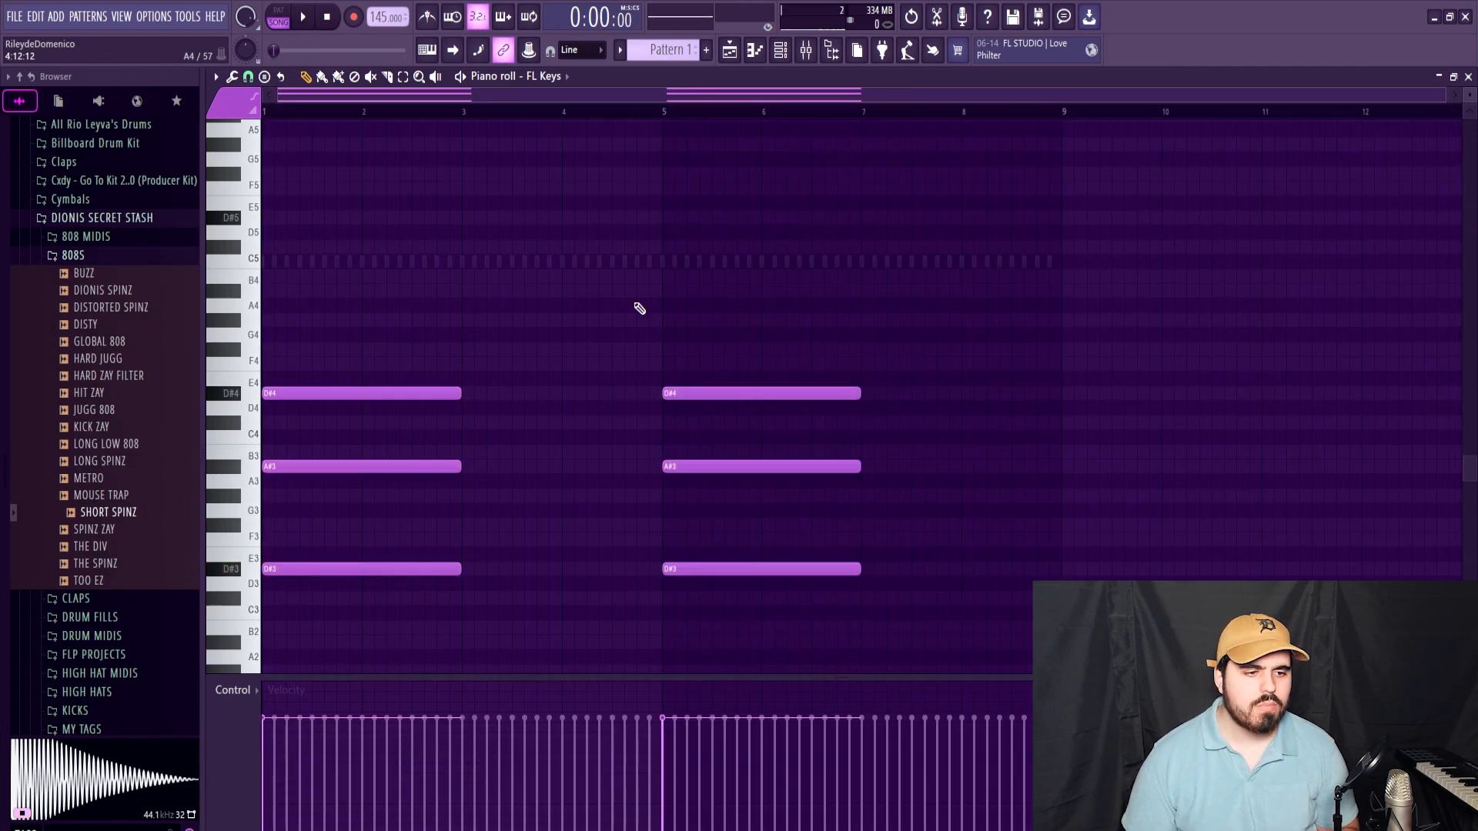
key(space)
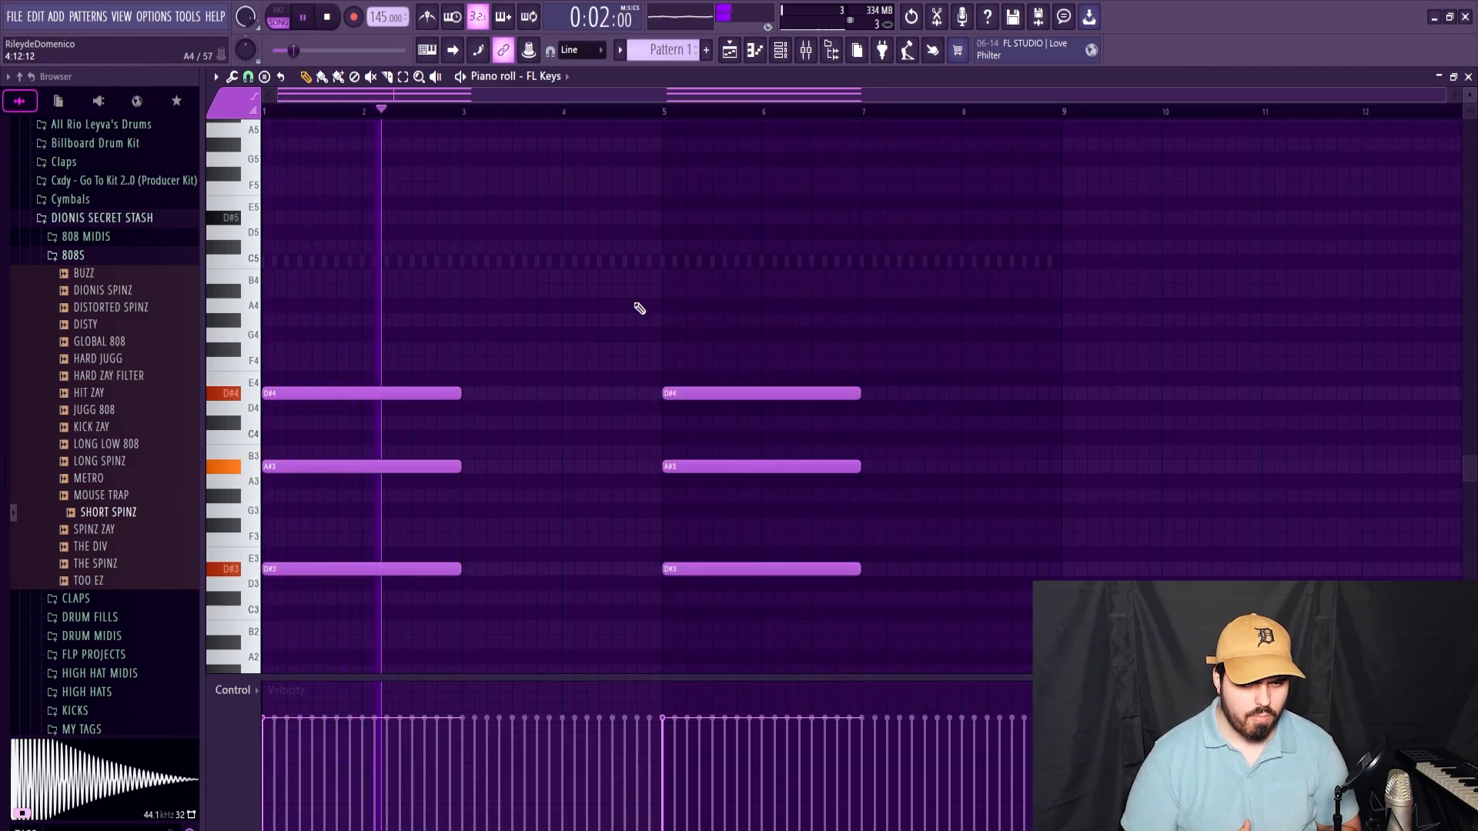
key(space)
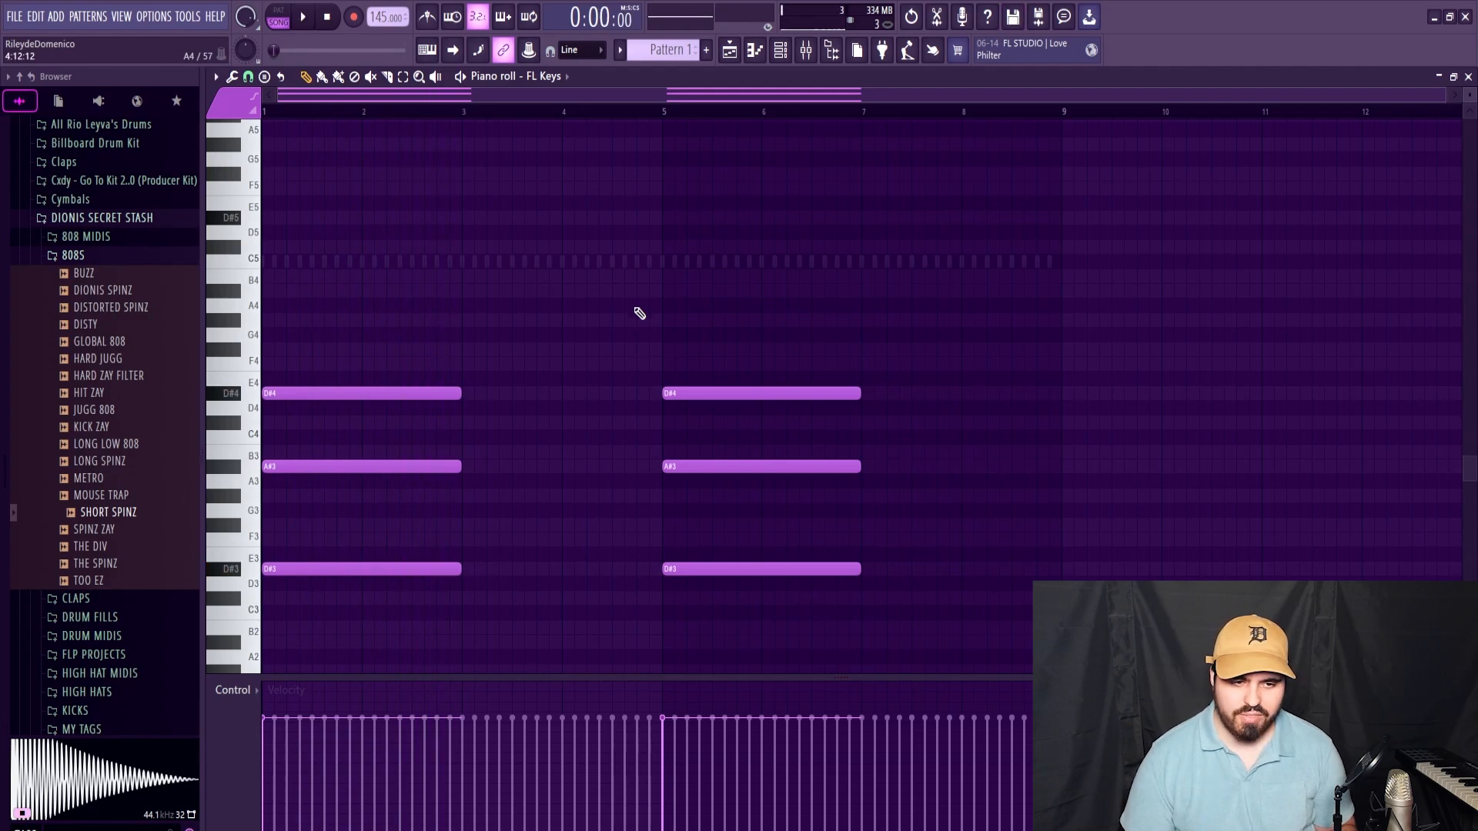
key(alt+s)
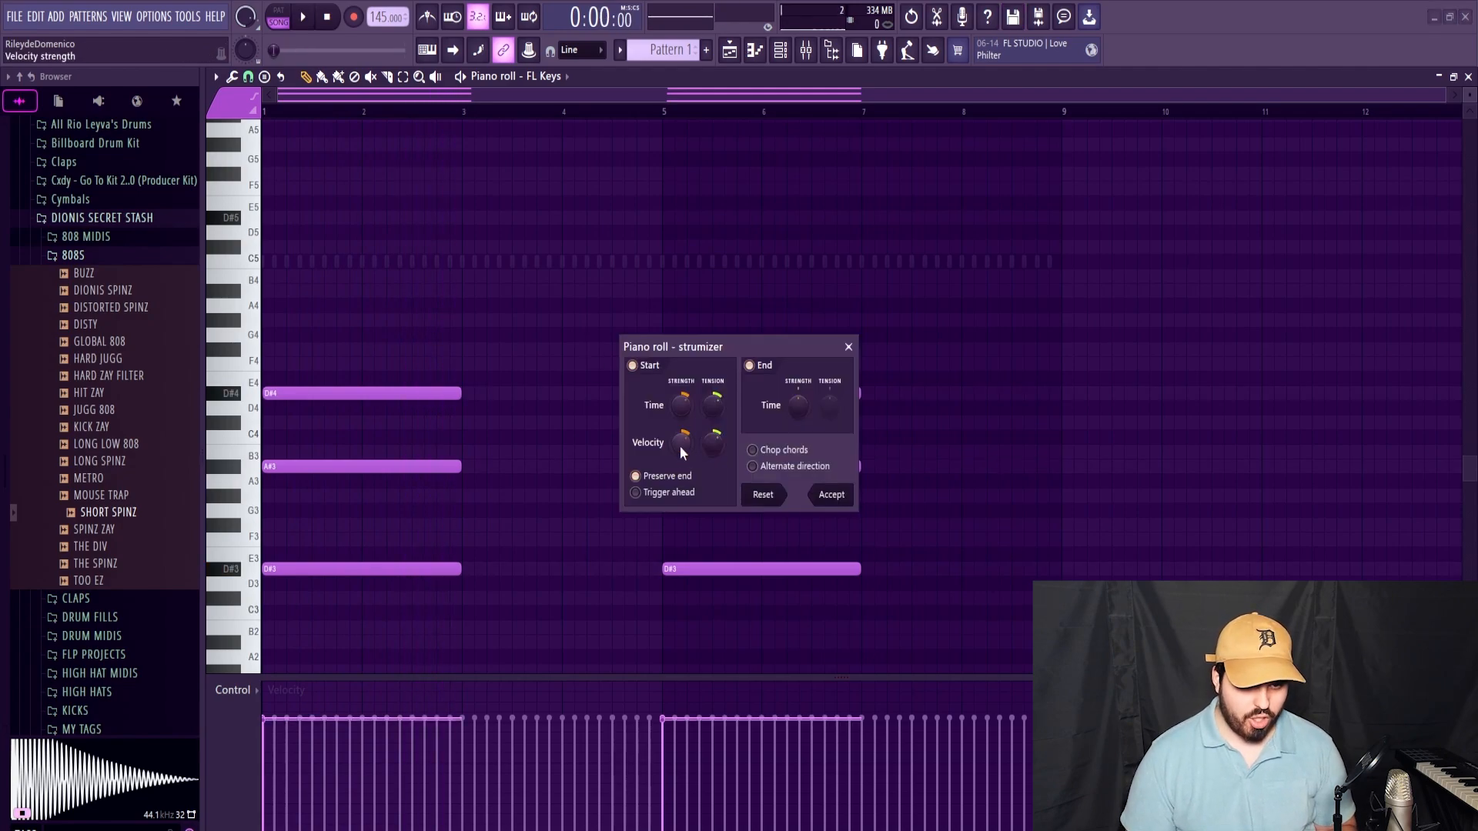
key(Escape)
key(space)
key(space)
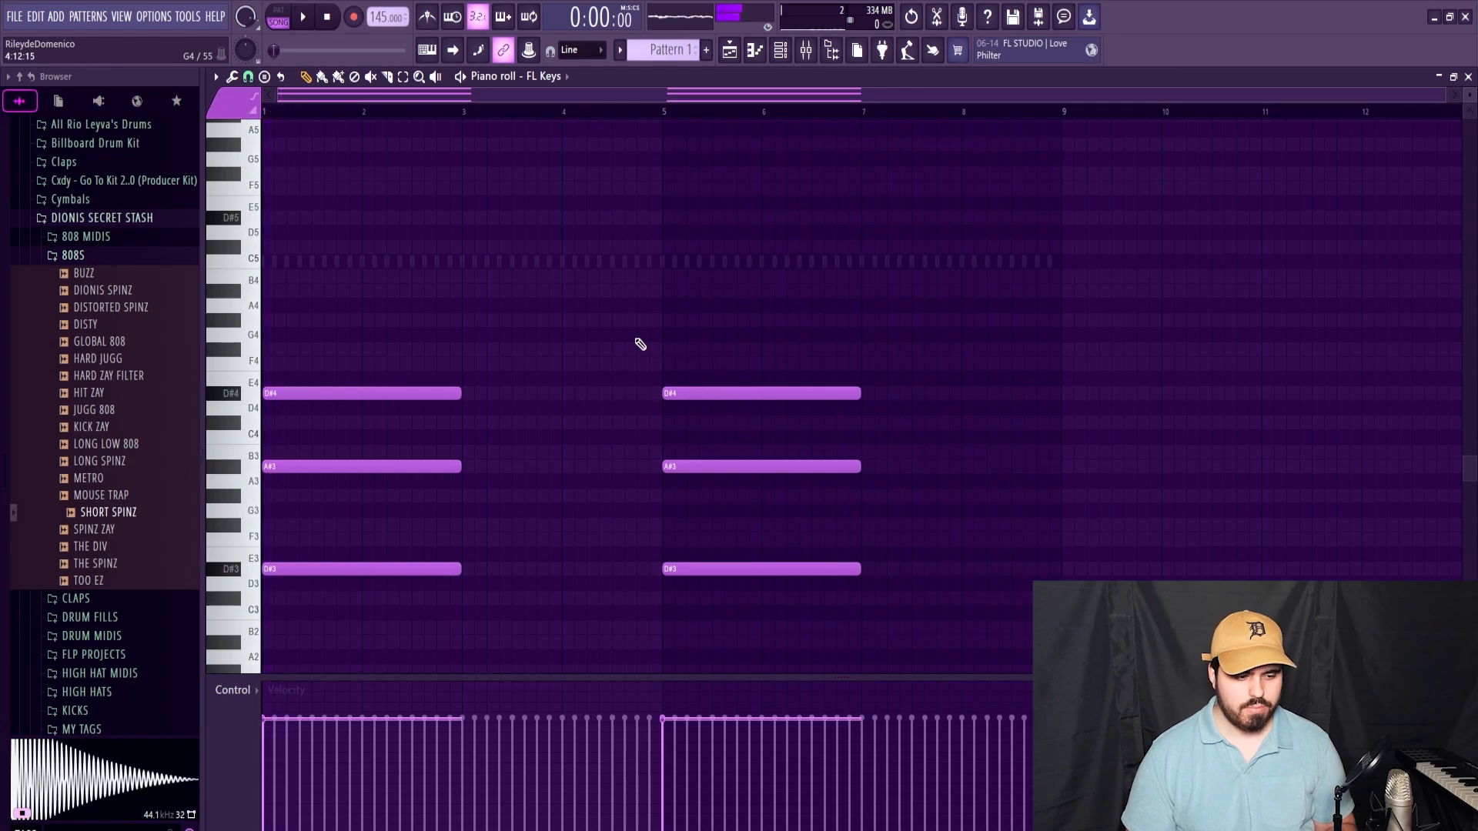
Step: Randomize the velocity levels of the chord notes slightly with the piano roll randomizer
key(alt+s)
drag(714, 501, 736, 521)
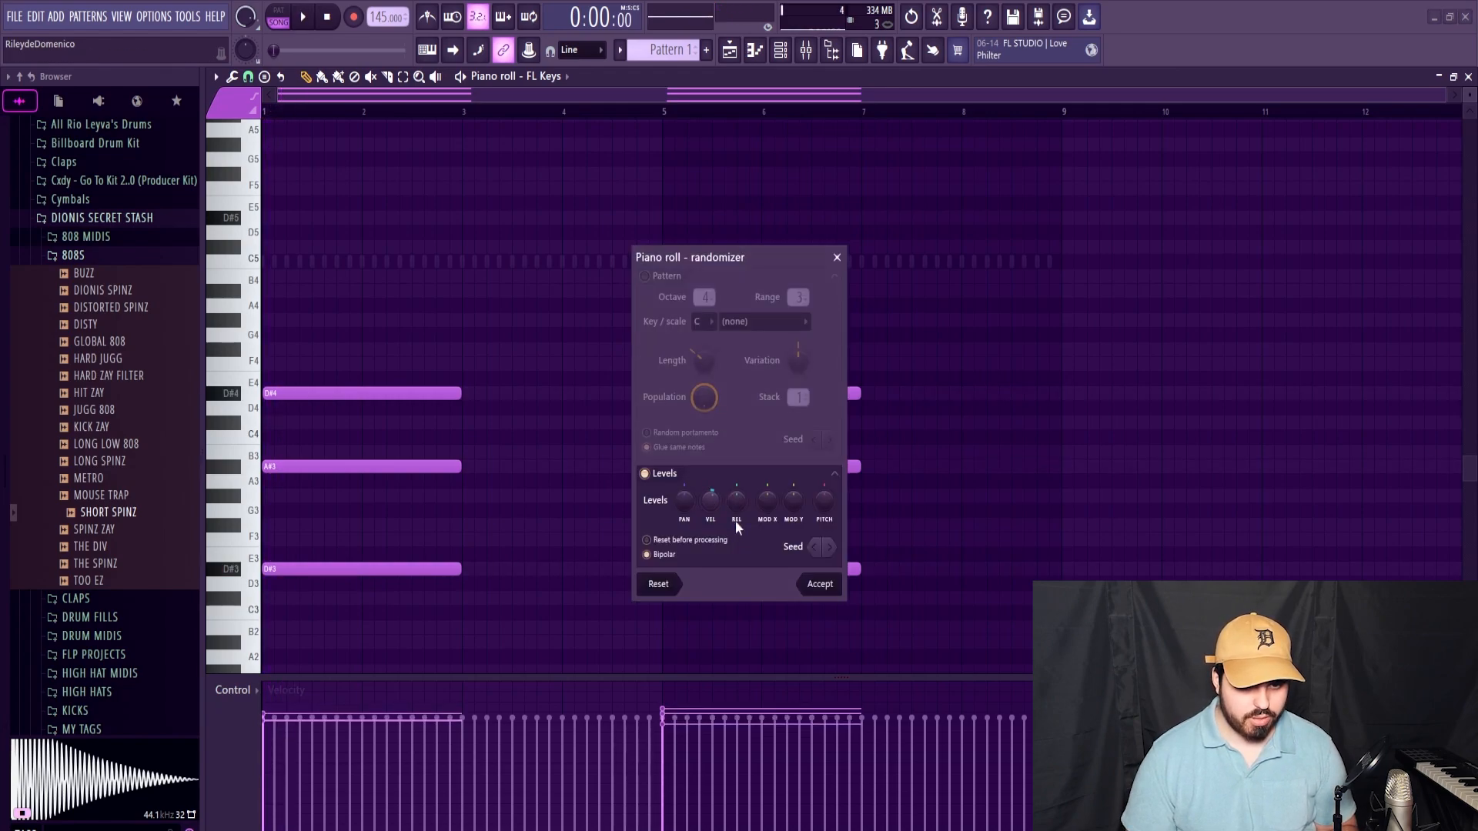
key(Return)
scroll(610, 372, up, 1)
click(728, 118)
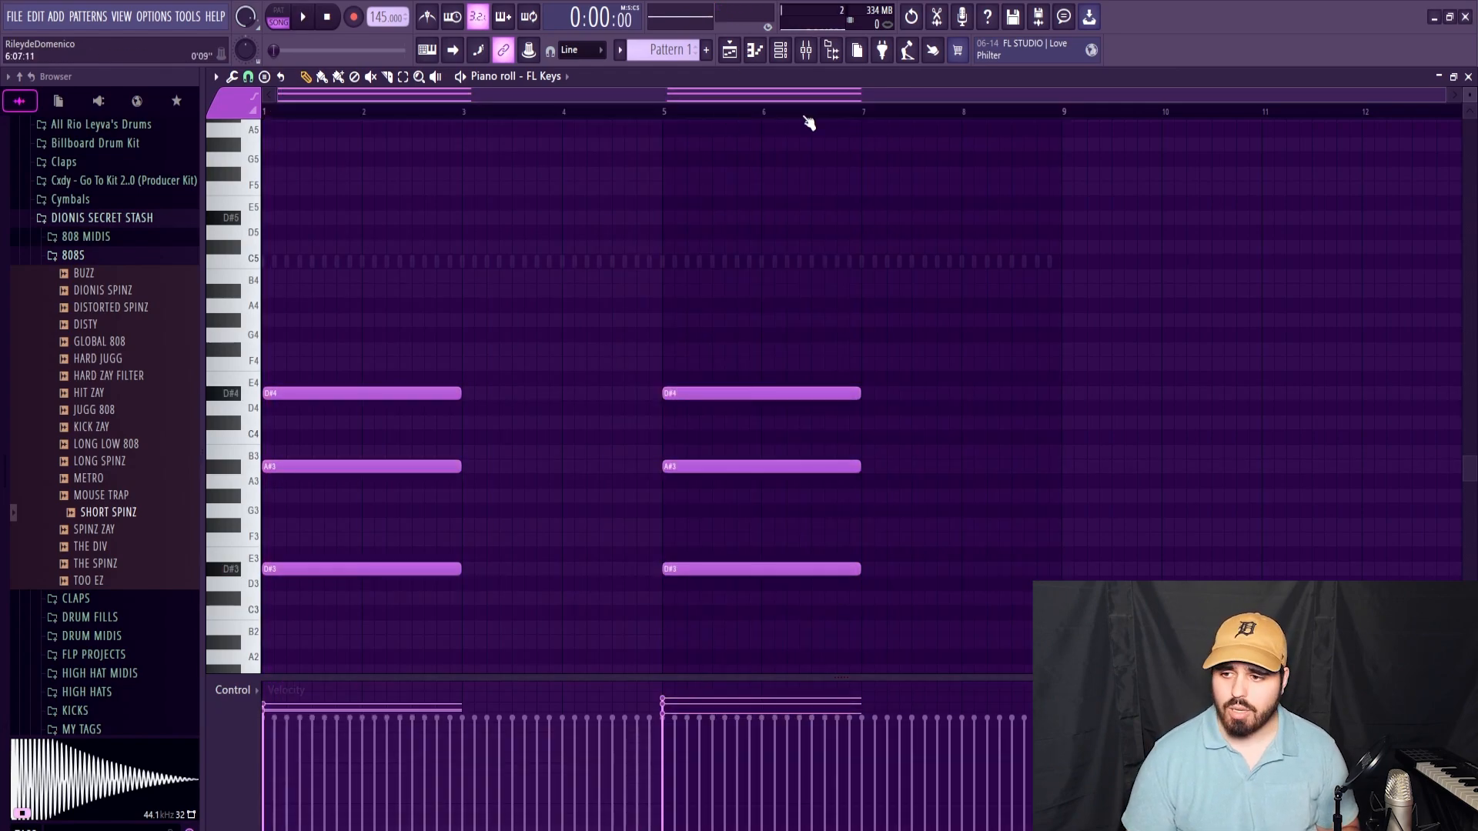
Step: Replace the FL Keys channel with Keyscape and load the acoustic piano patch LA Custom C7 - Dark Score
click(1466, 77)
right_click(346, 264)
mouse_move(400, 390)
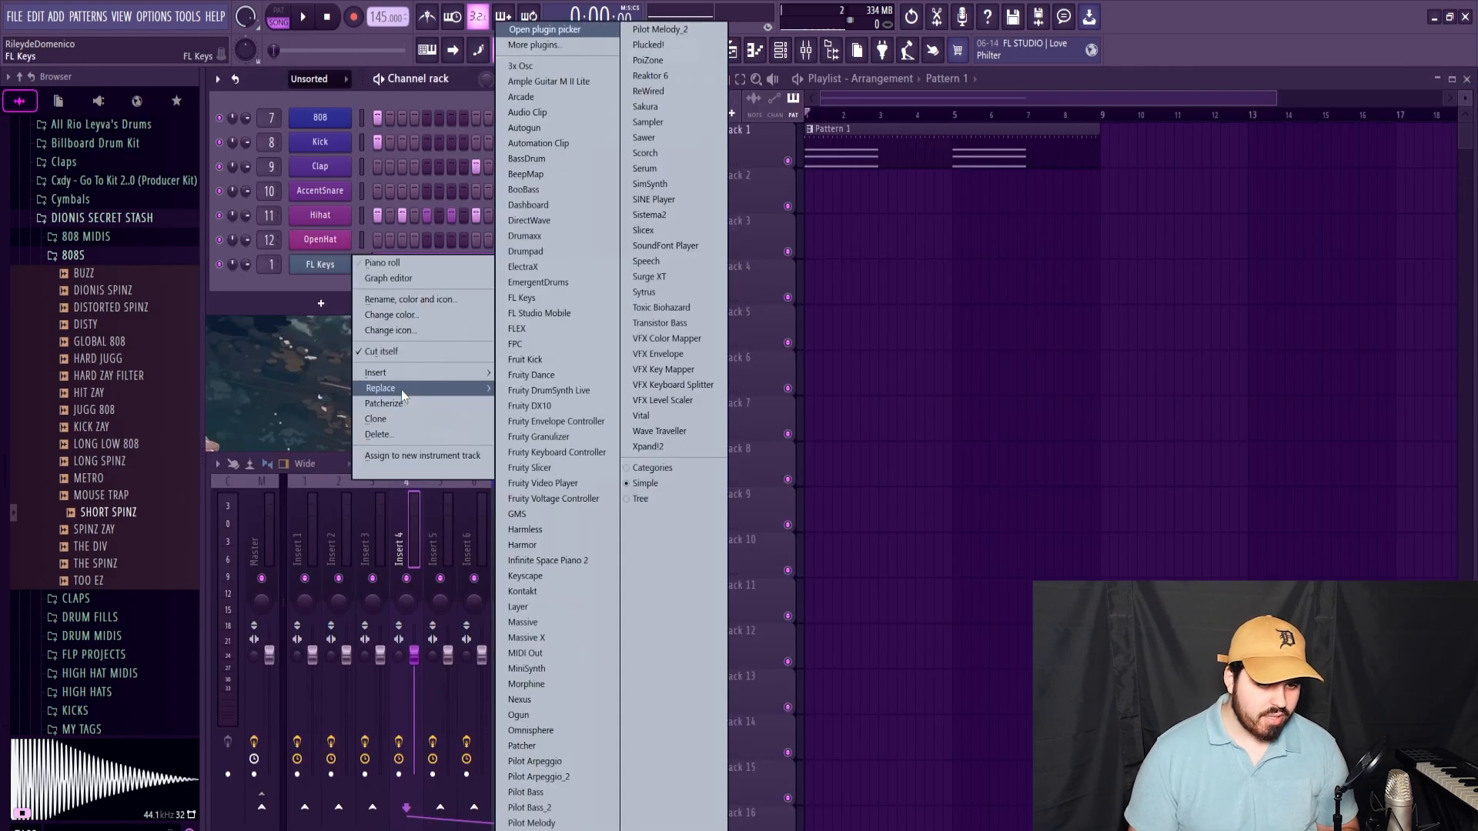
click(531, 576)
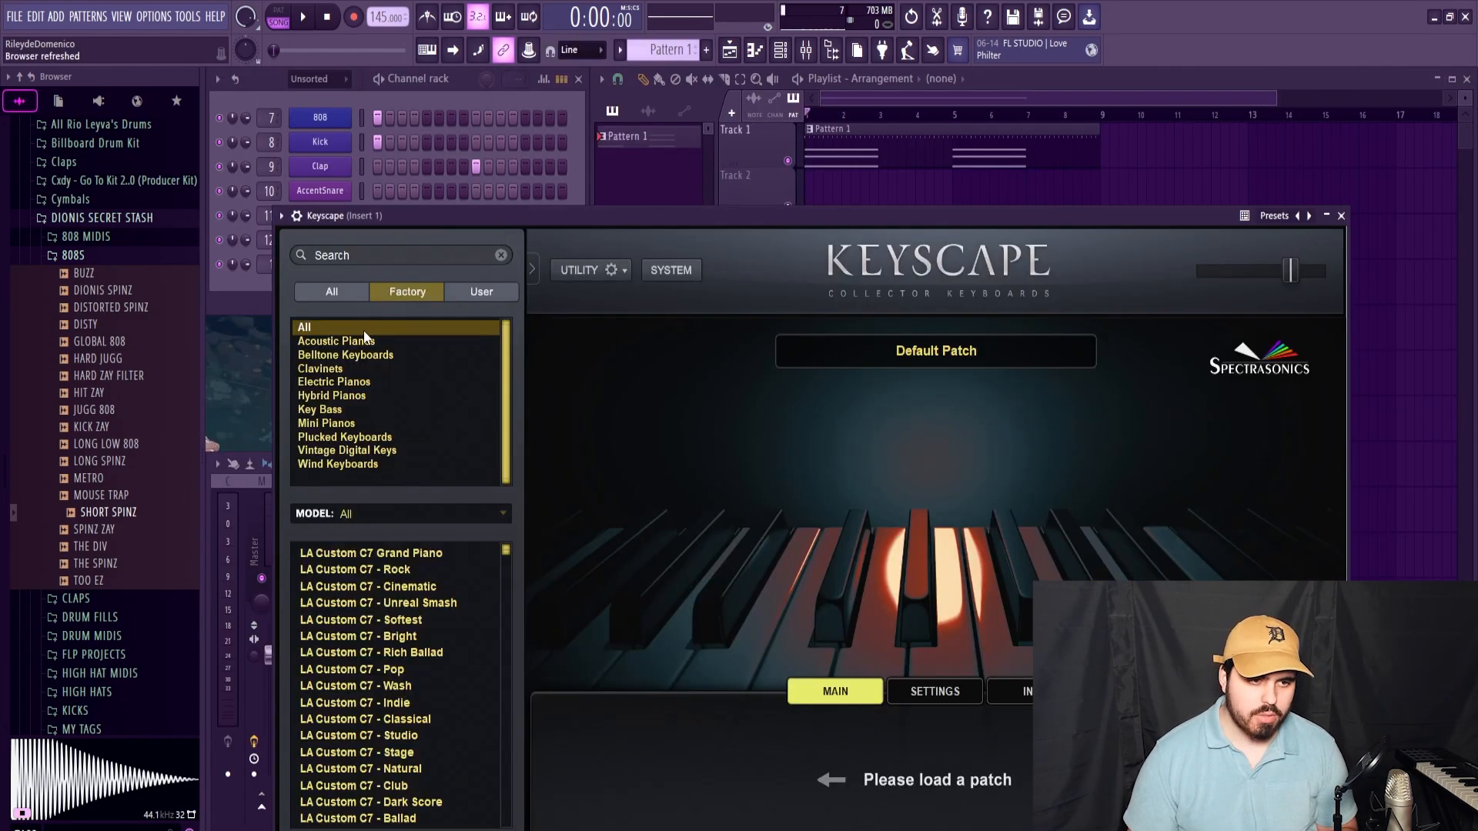
click(364, 339)
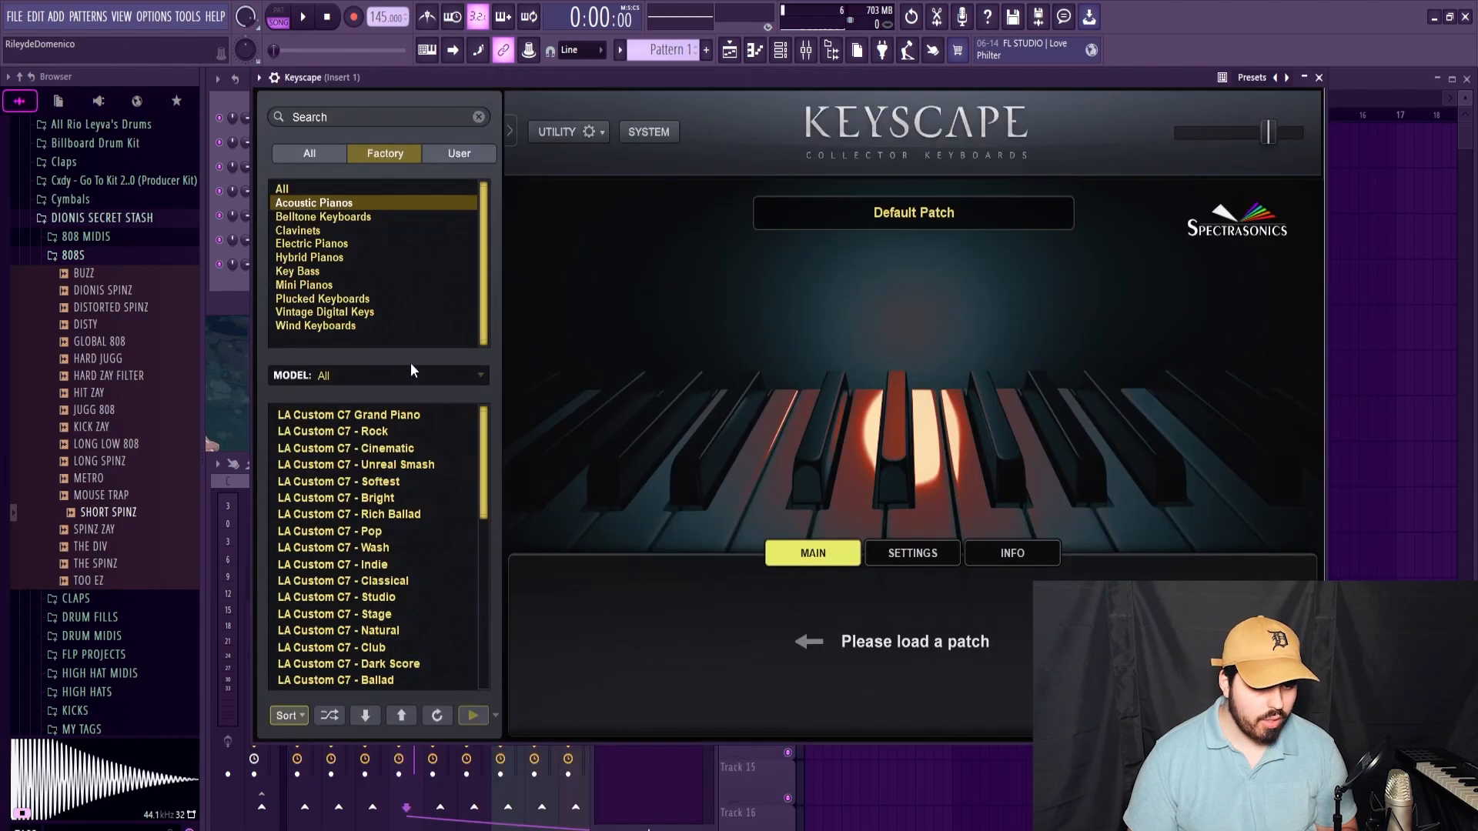
click(412, 662)
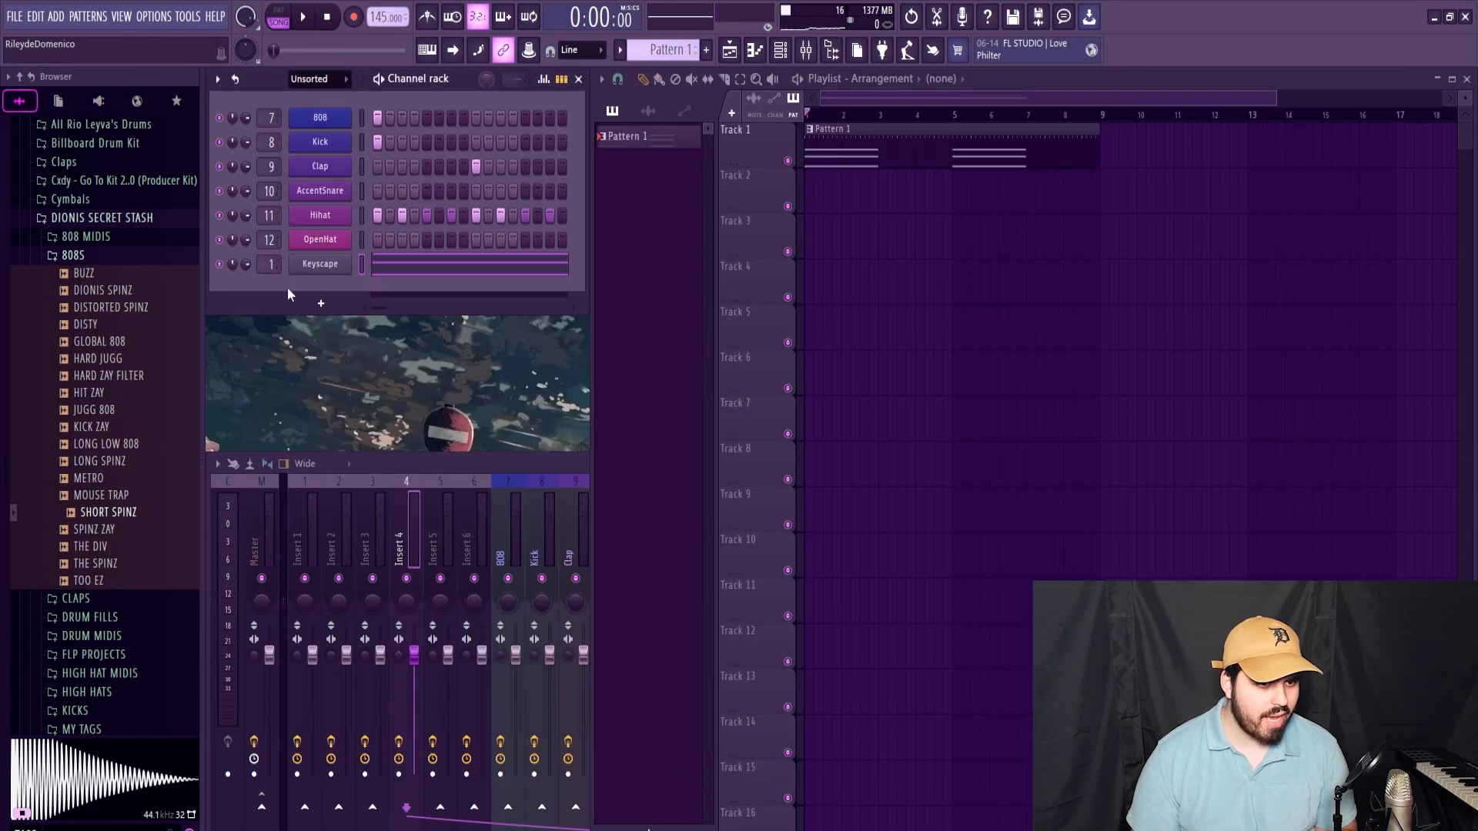
Step: Add ValhallaVintageVerb to mixer Insert 1 with 240 Hz low cut, 46.8% mix, 4.07 ms predelay and 0.58 s decay, and preview it
click(303, 537)
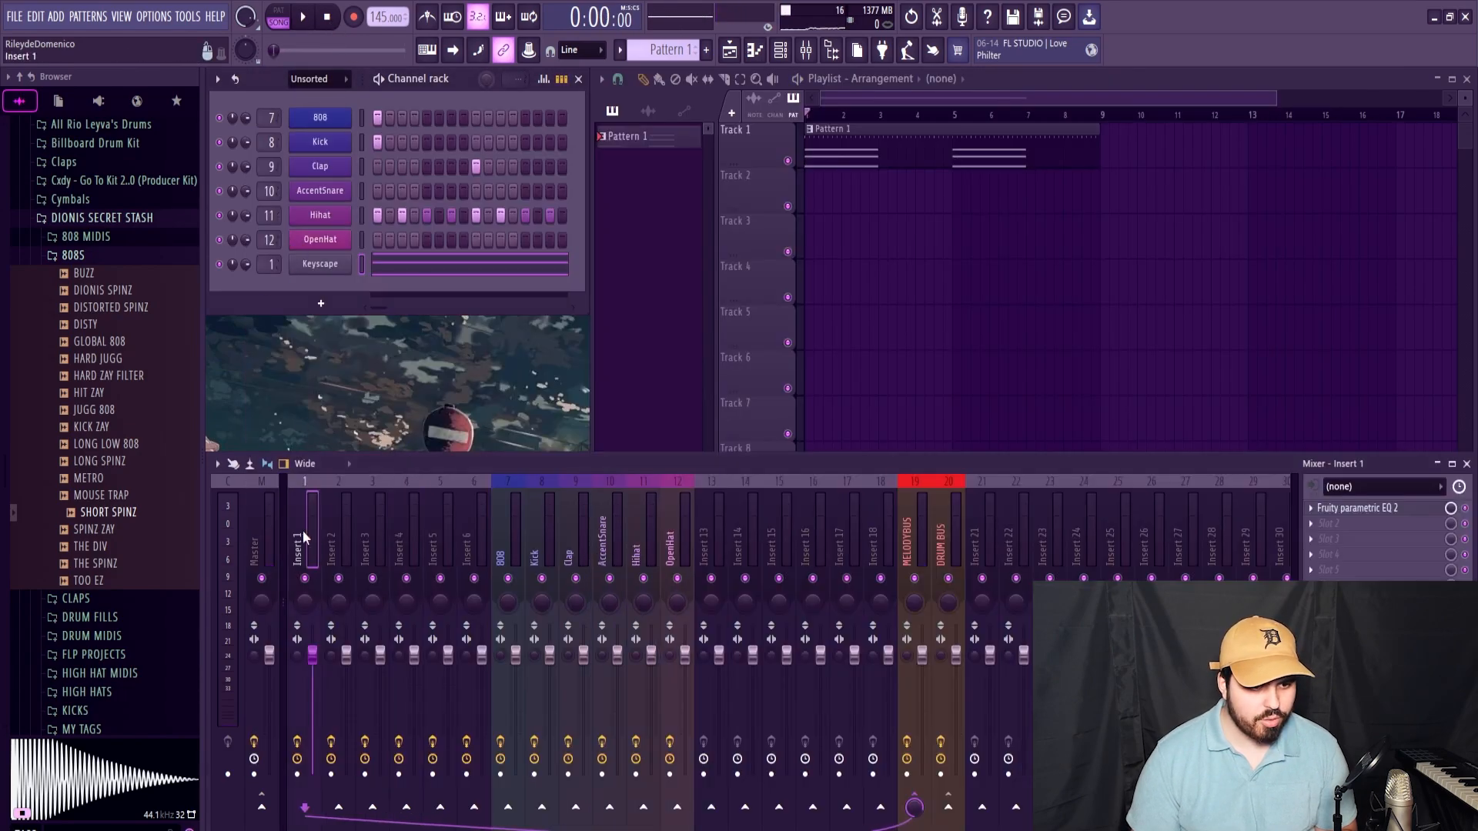
click(1328, 524)
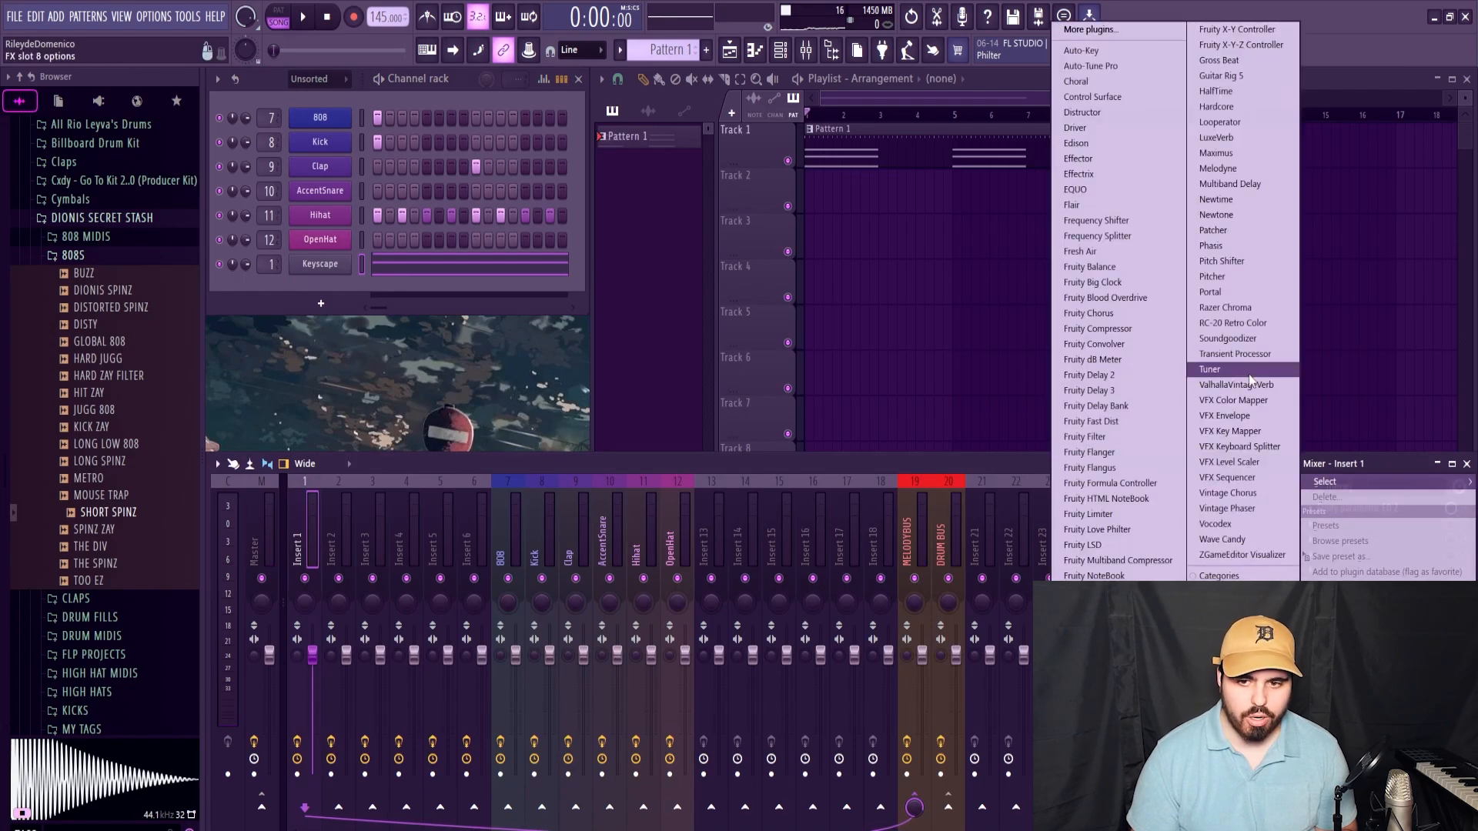
click(1213, 371)
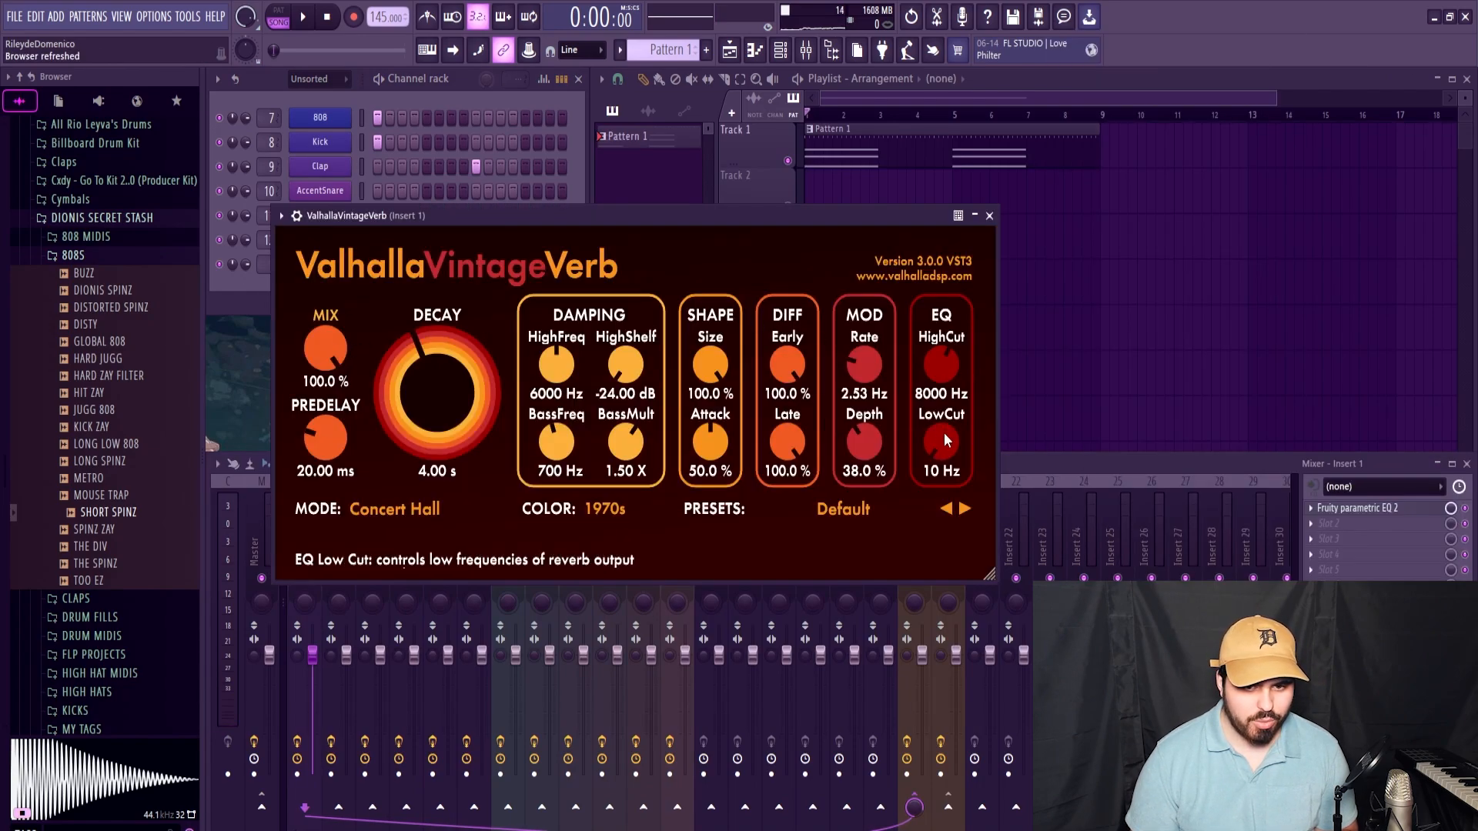
drag(936, 432, 935, 417)
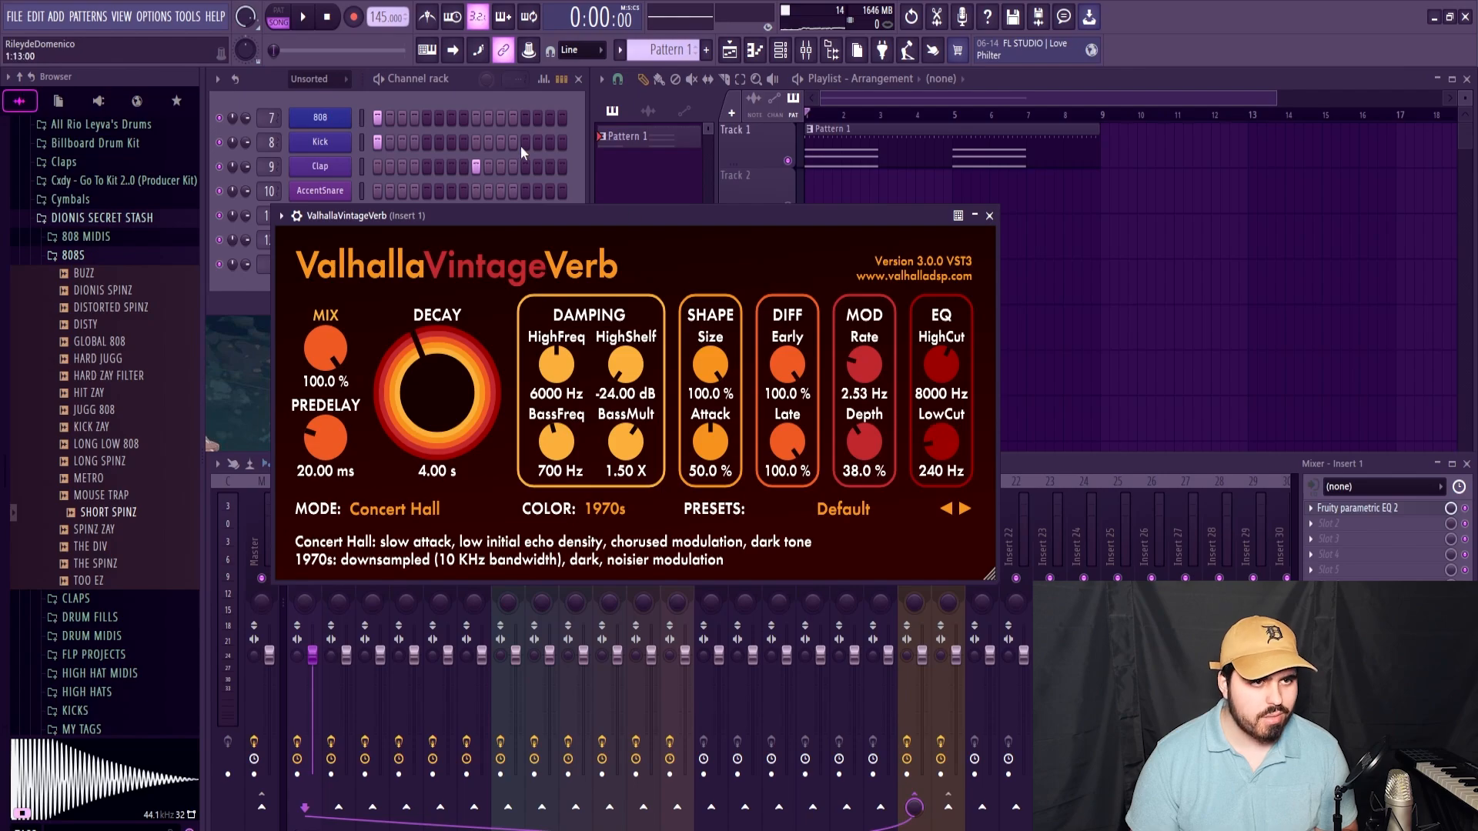
click(304, 17)
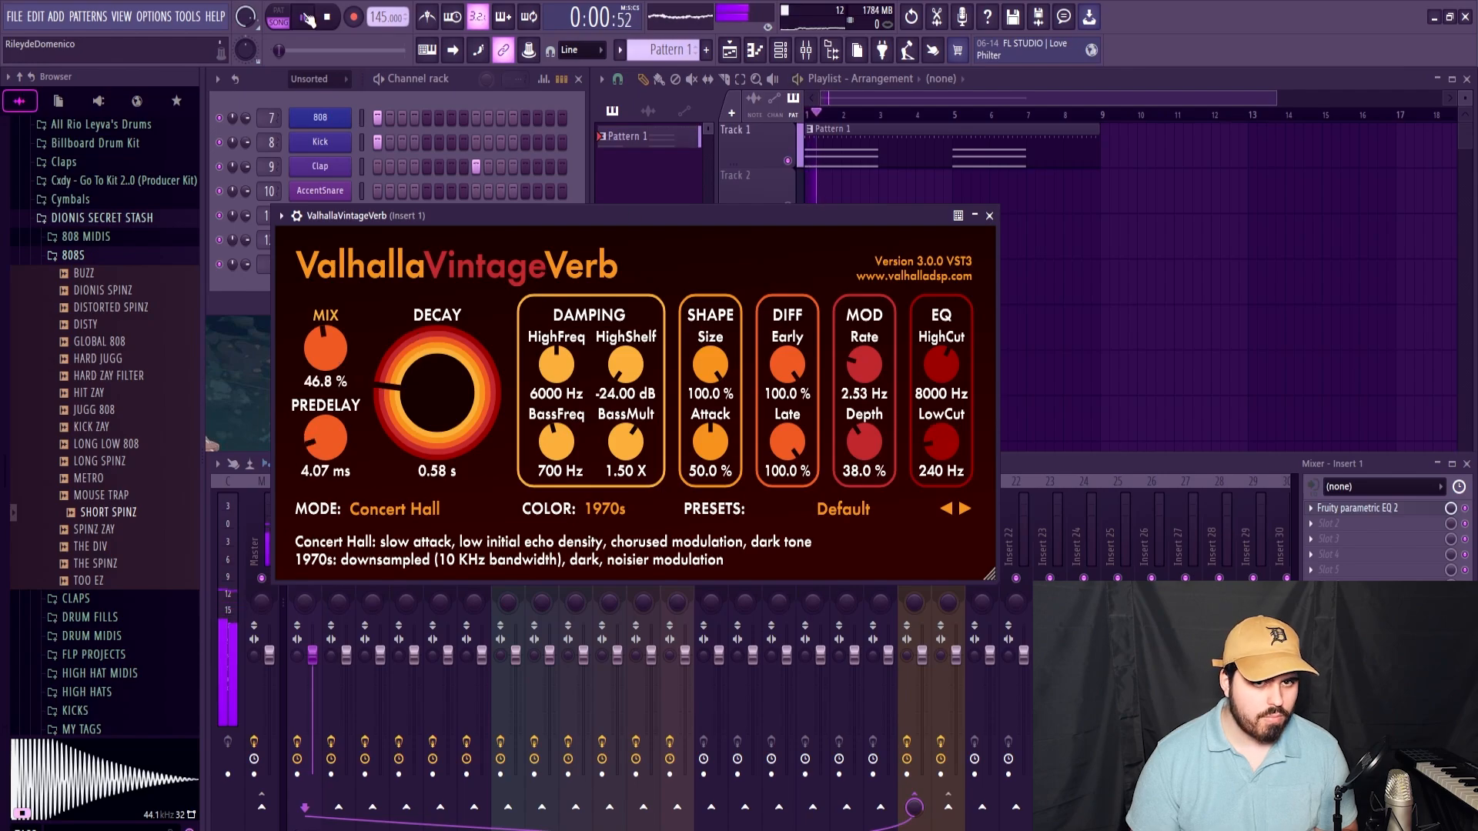
click(990, 215)
key(space)
Step: Add RC-20 Retro Color to effect slot 3 of Insert 1 and load its Wow & Flutter preset
click(1354, 539)
mouse_move(1325, 481)
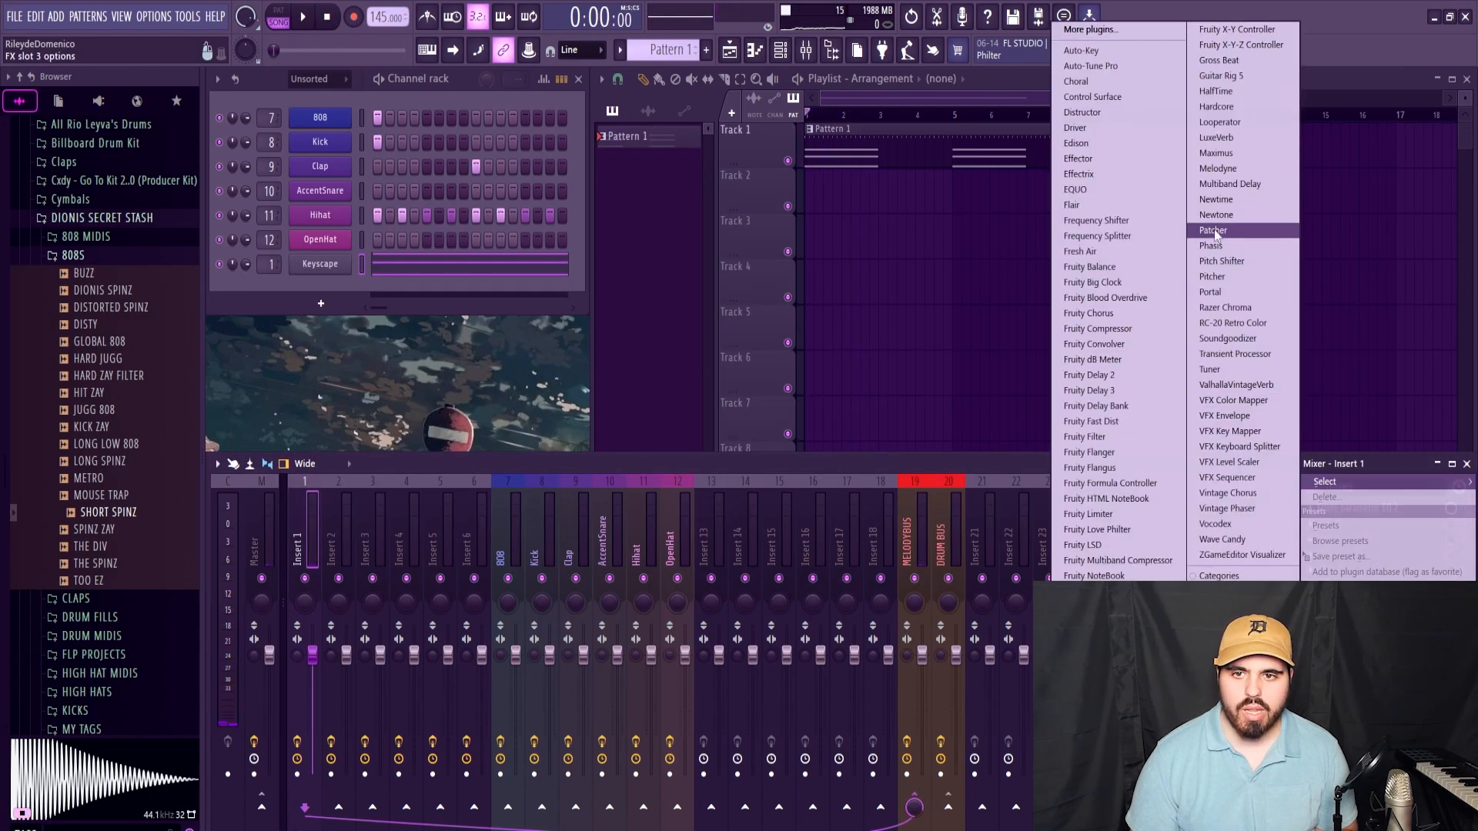
click(1241, 324)
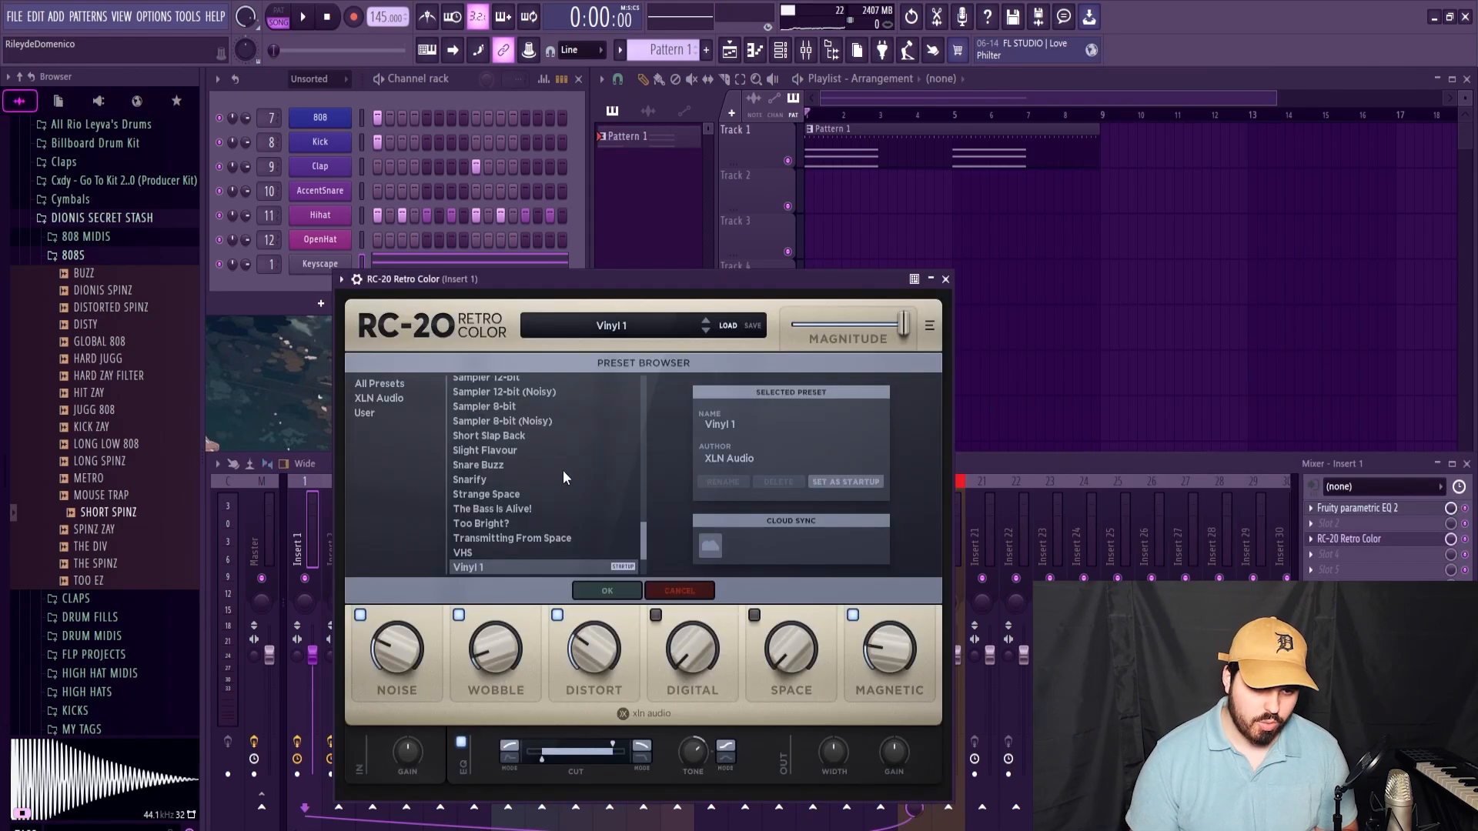
click(489, 567)
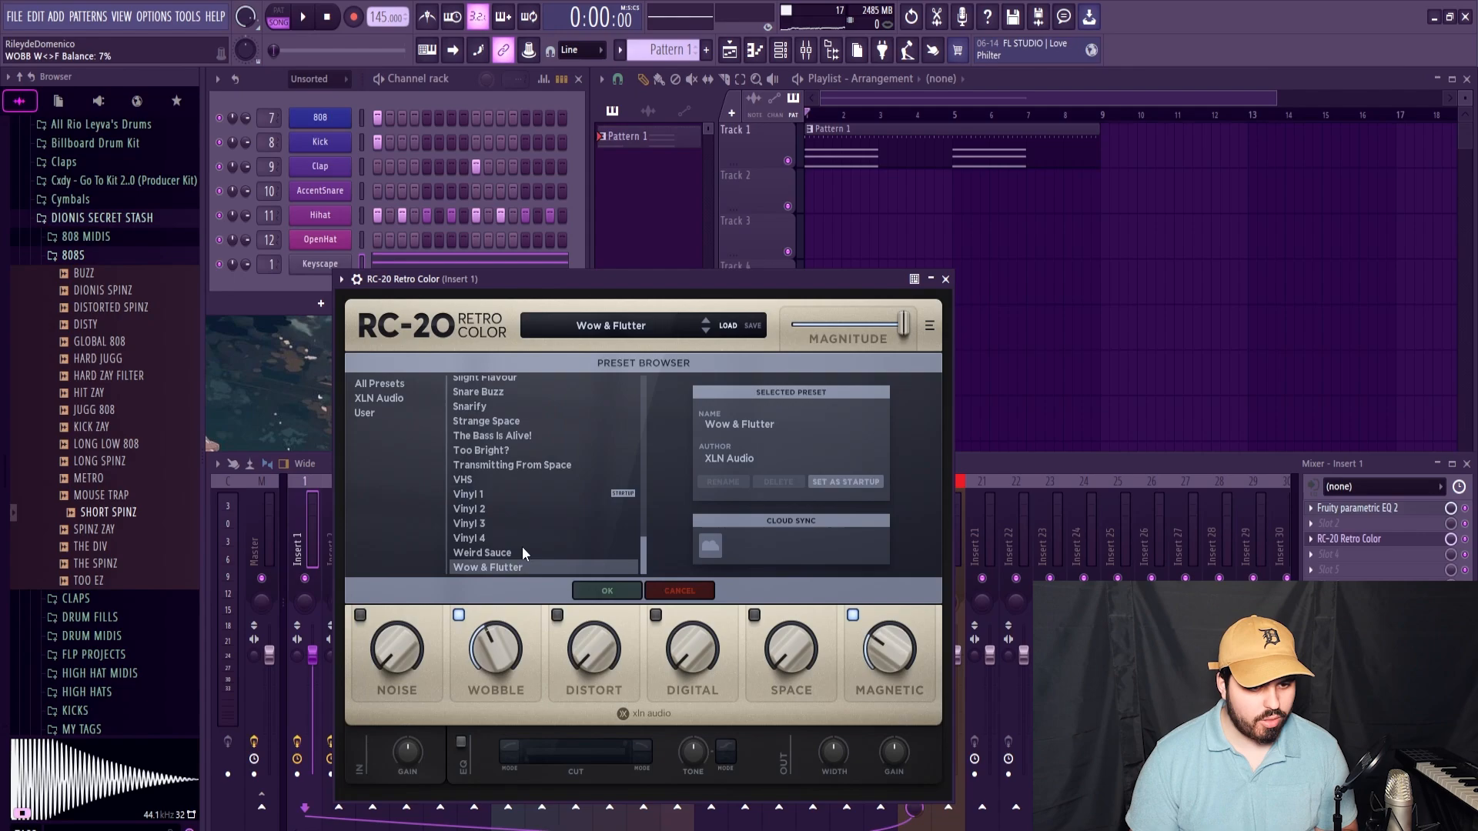
click(606, 591)
Step: Lower the RC-20 wobble amount to 12% during playback and close the plugin window
key(space)
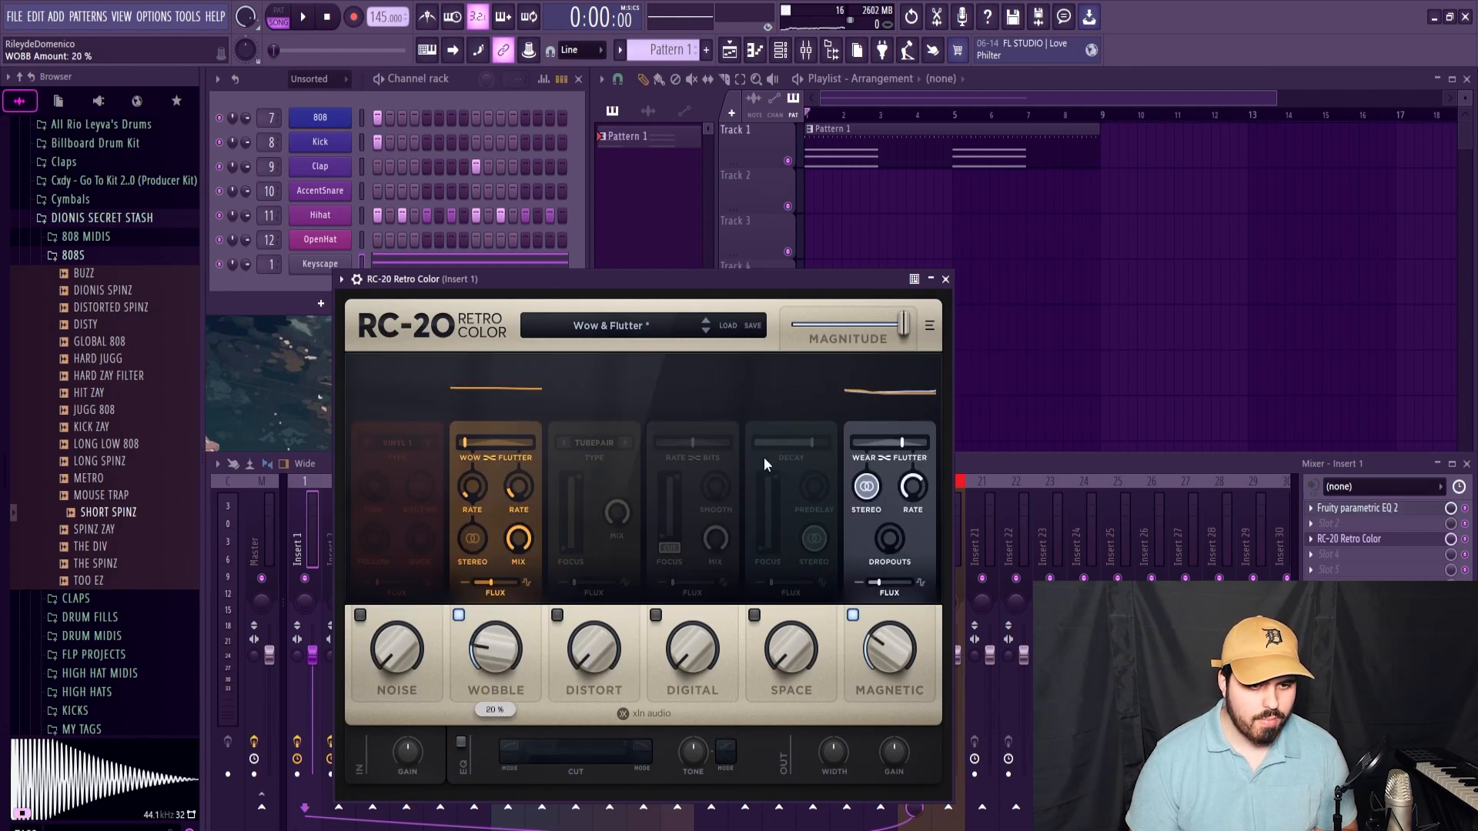
scroll(487, 683, down, 4)
scroll(487, 677, down, 1)
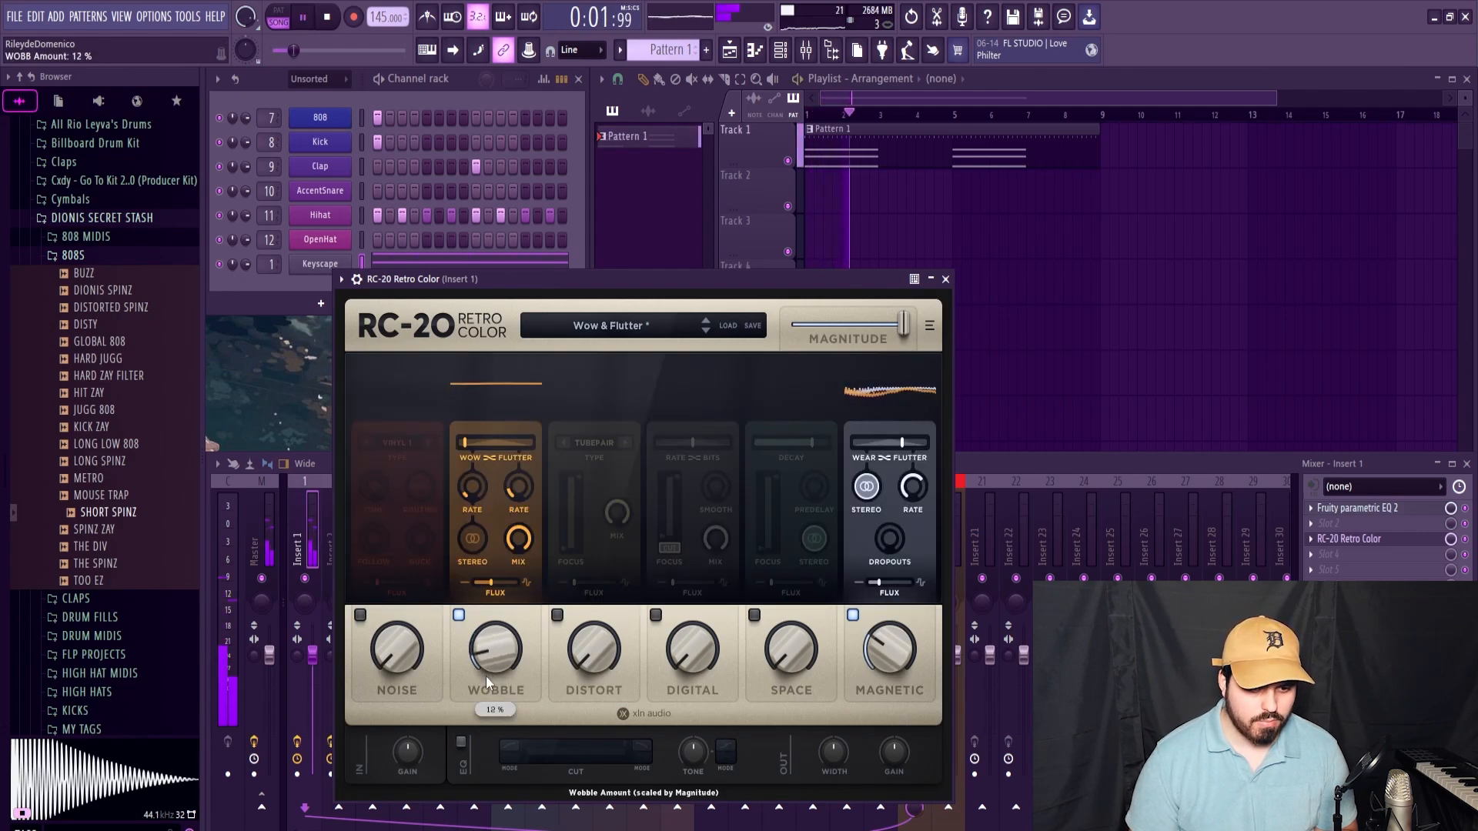
click(945, 279)
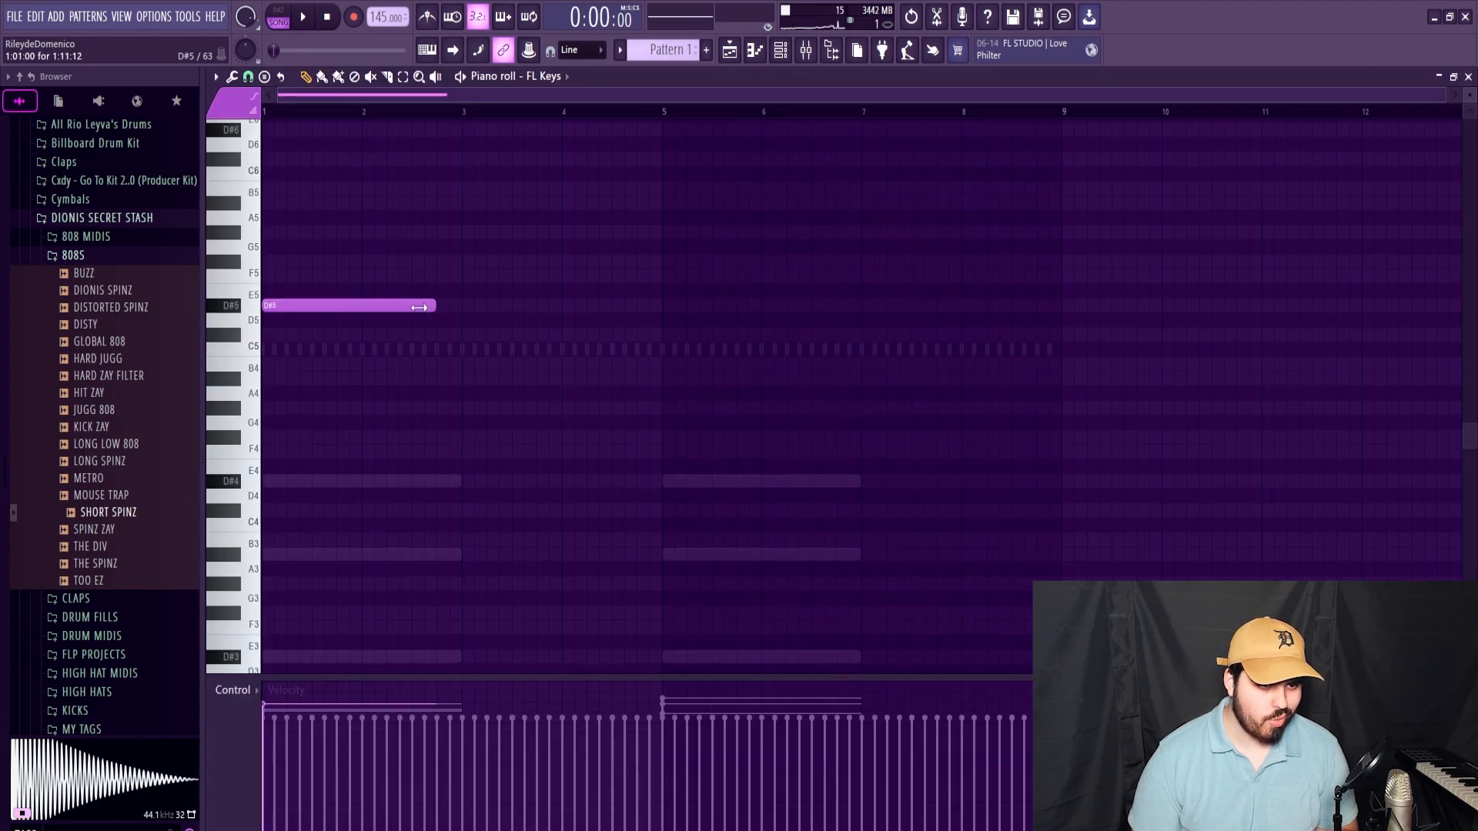
Step: Draw short D#5, D#6, A#5, F6, F#6 and B5 melody notes in bar 1, repeat them in bar 2 and preview them
drag(435, 307, 267, 309)
scroll(286, 339, up, 4)
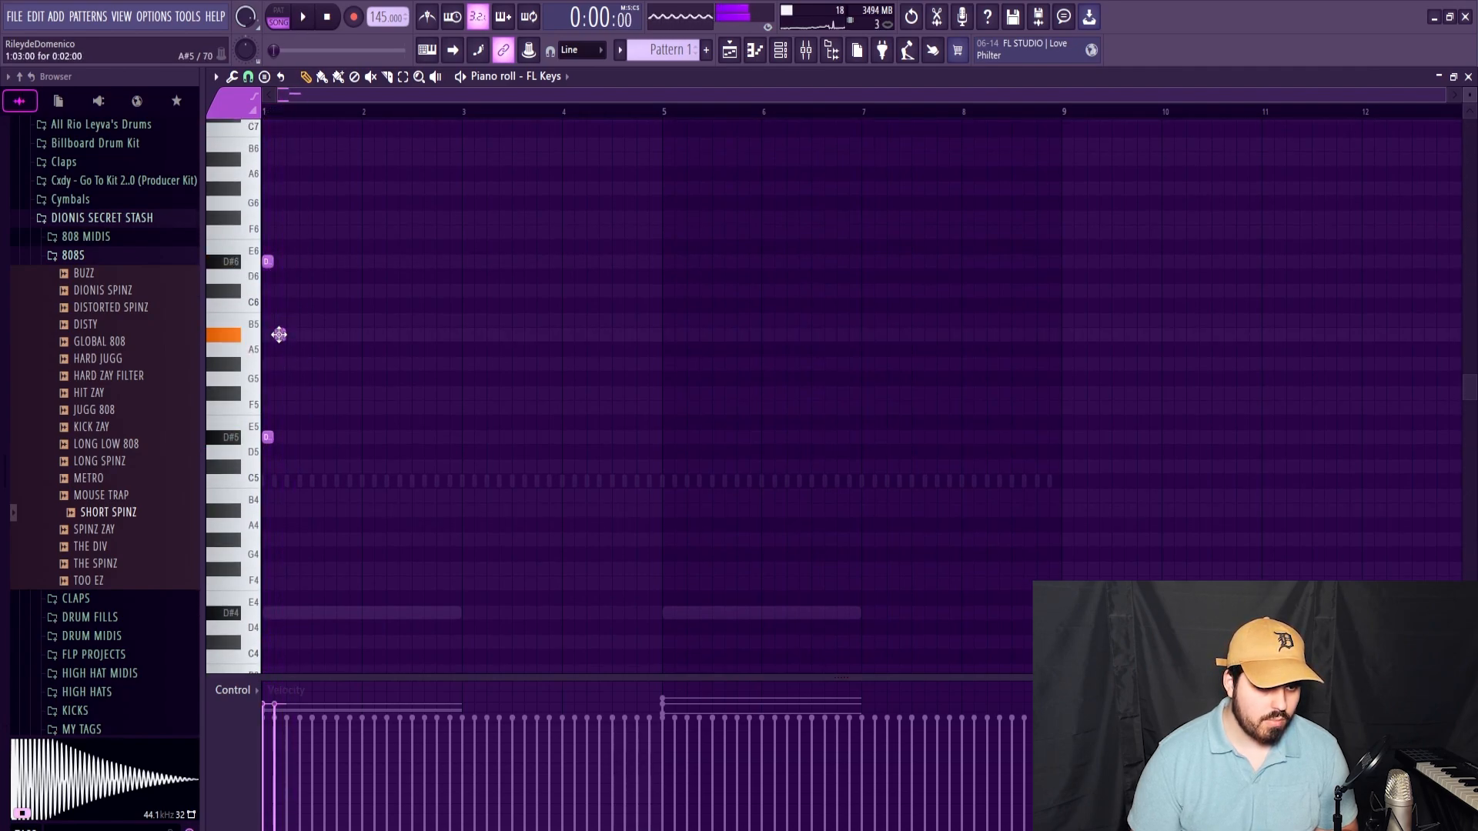
click(279, 334)
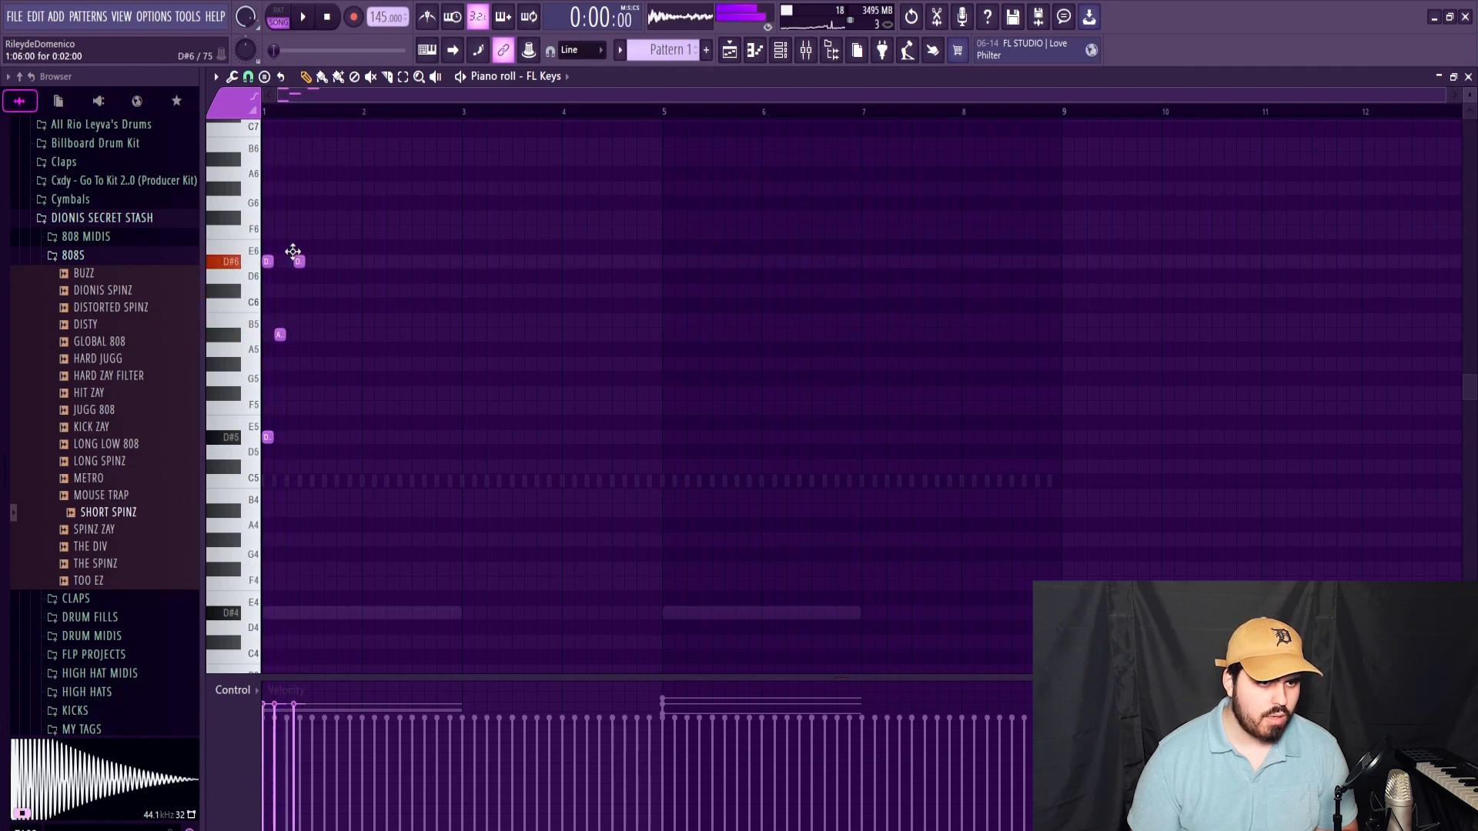
drag(293, 252, 286, 219)
scroll(314, 324, up, 2)
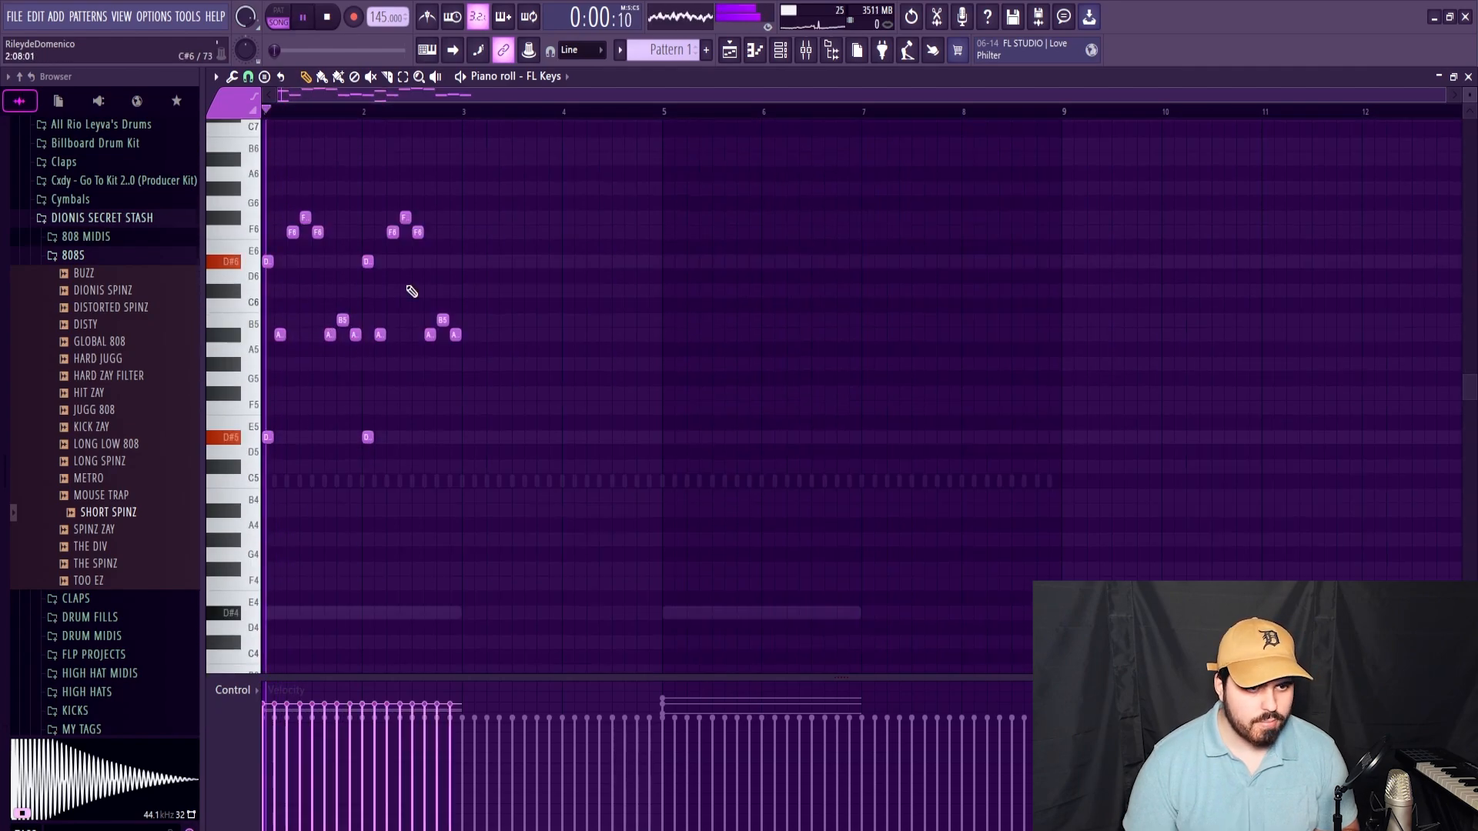
key(space)
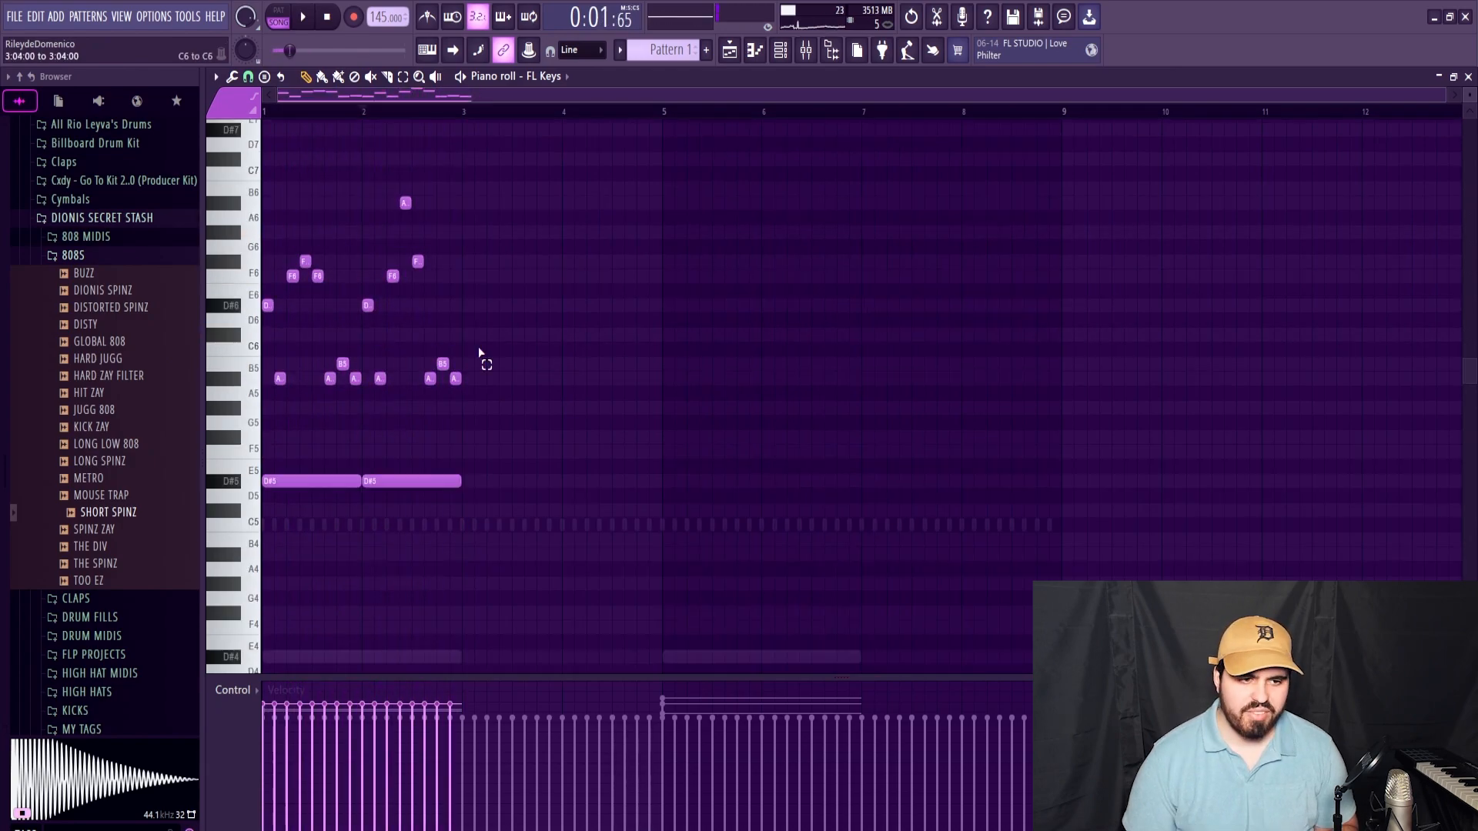
Step: Vary bar 2 with an A#6 peak and an F6, D#6, F6 ending, then duplicate both bars into bars 3–4 and preview
drag(479, 352, 428, 399)
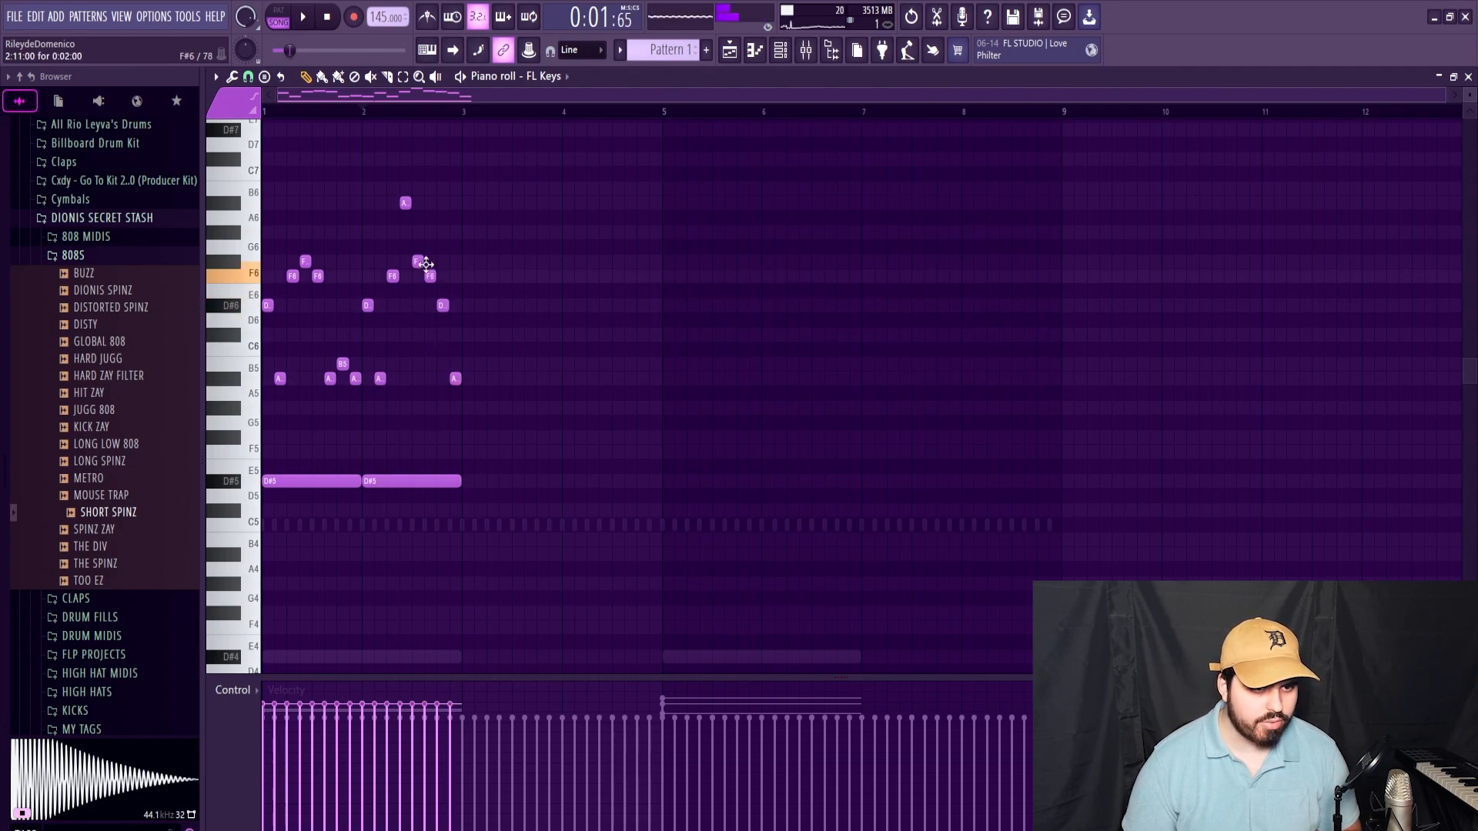
key(ctrl+b)
key(space)
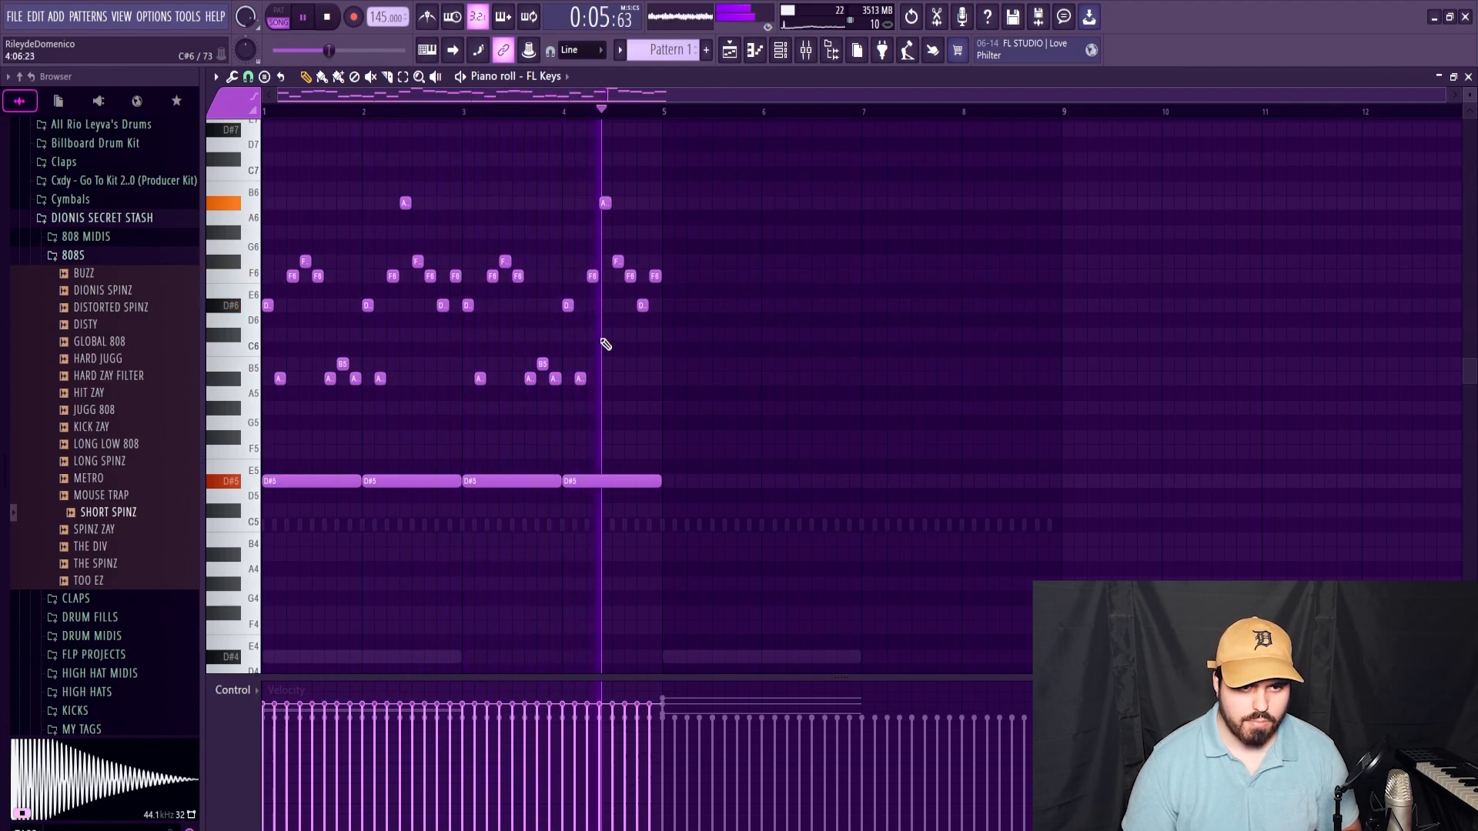
key(space)
Step: Extend the melody to eight bars, ending bars 4 and 8 on A#5 and B5, and transpose it down one octave
key(ctrl+b)
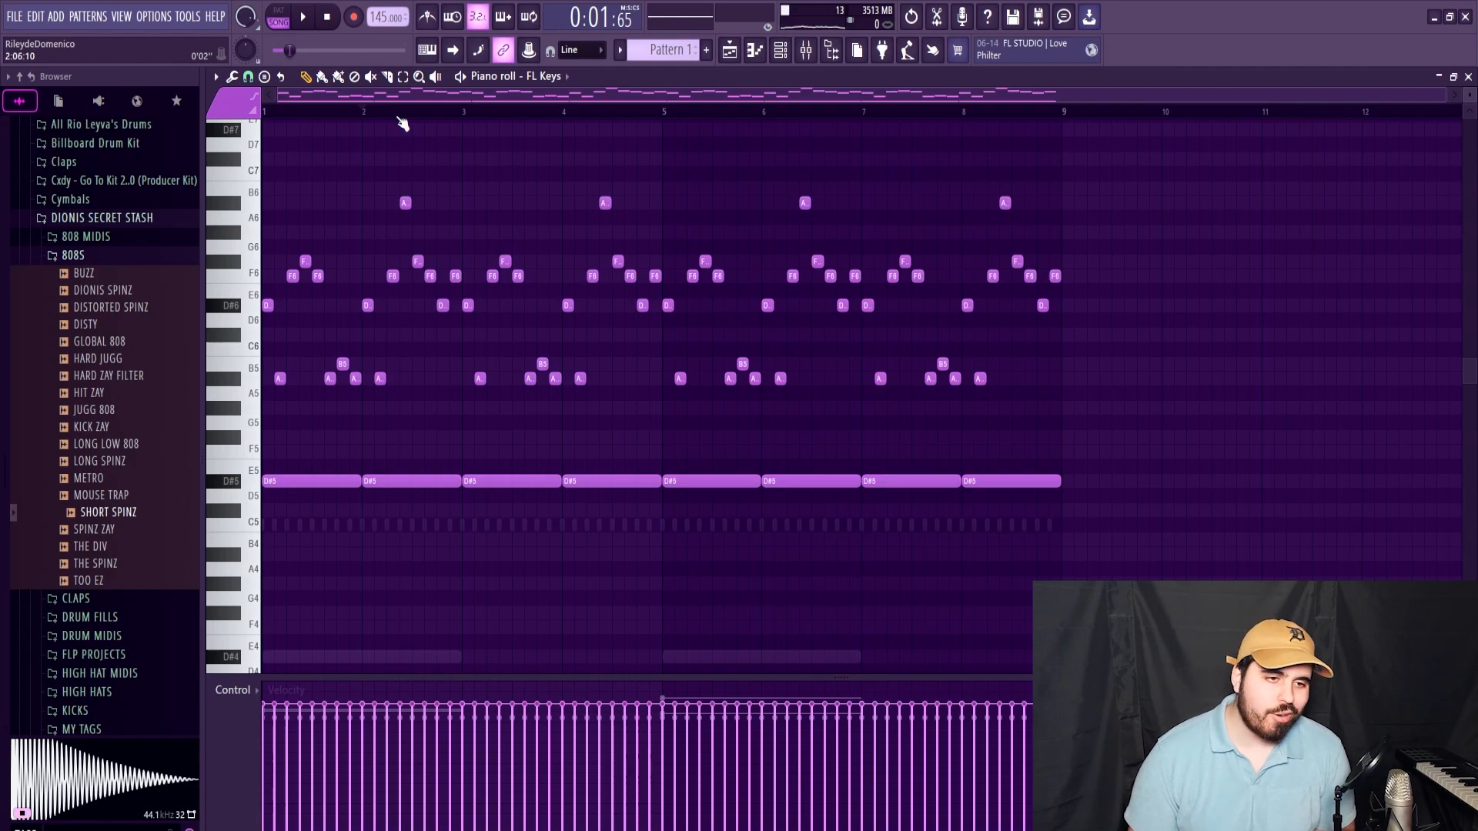
key(ctrl+a)
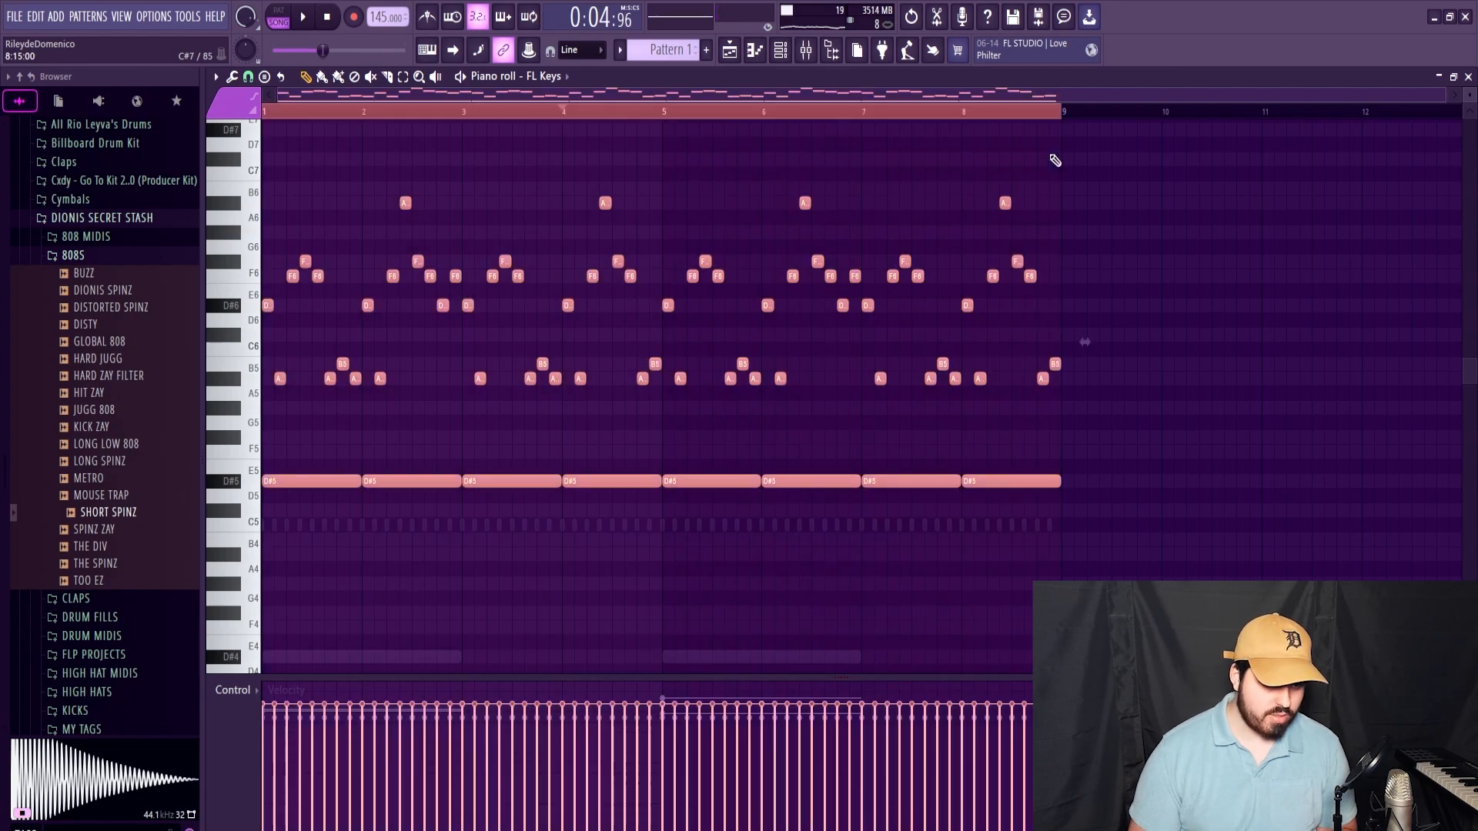
key(ctrl+Down)
key(space)
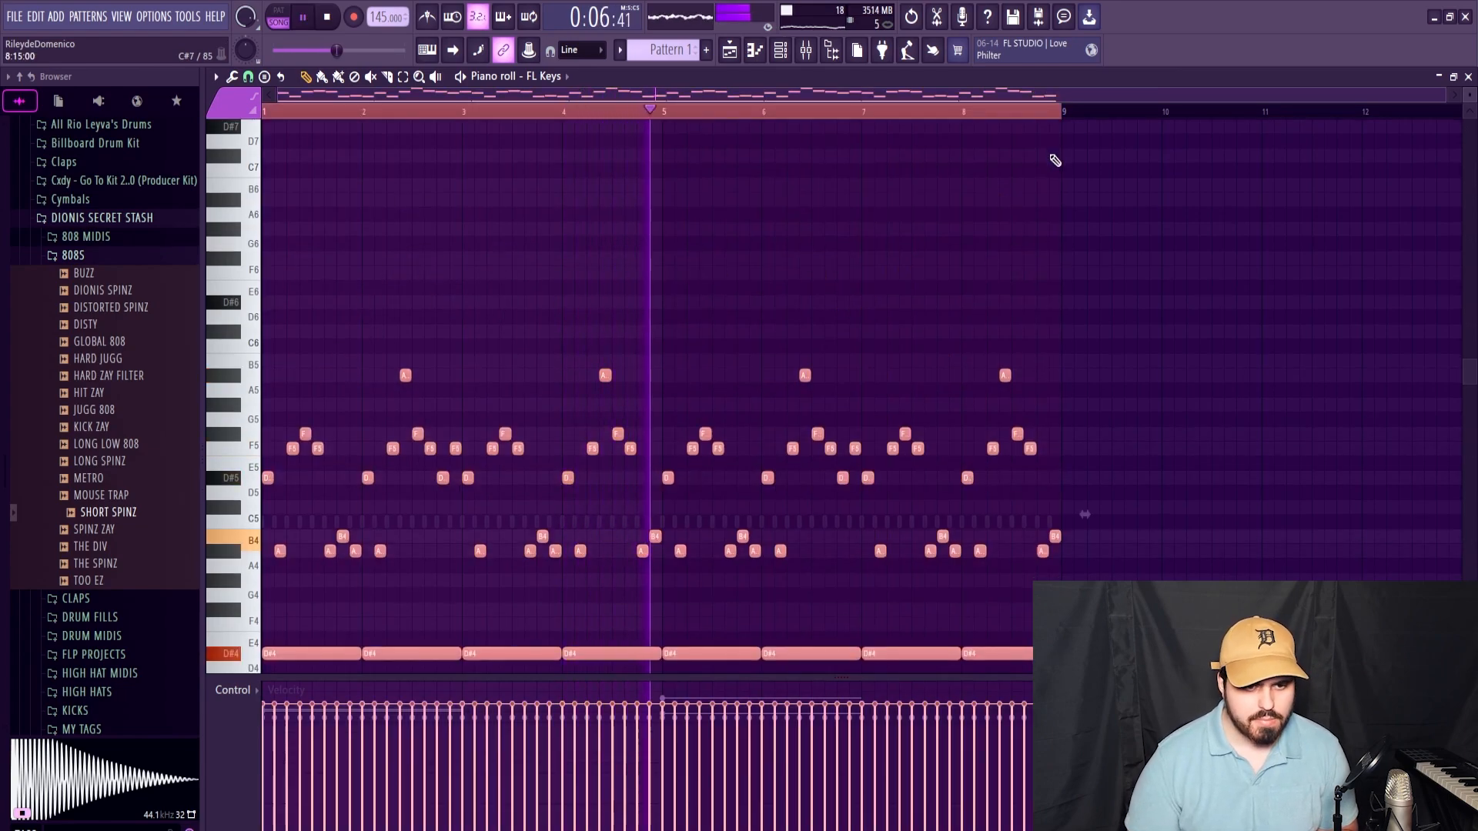
Step: Search the Keyscape #2 patches for "retro" and load Mini Student Butterfly - Mono as the melody sound
click(739, 185)
scroll(783, 208, down, 3)
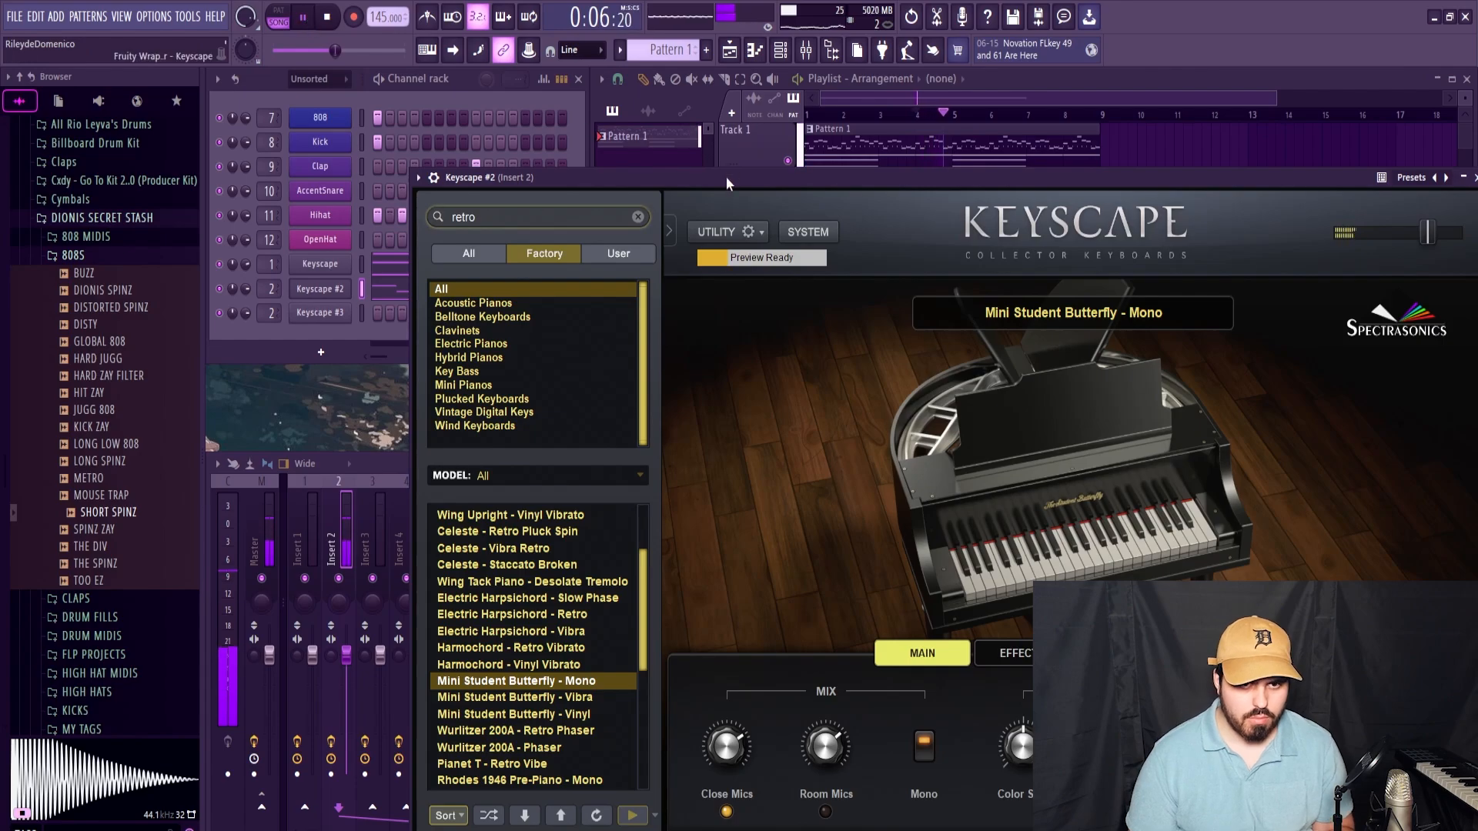
drag(727, 177, 556, 95)
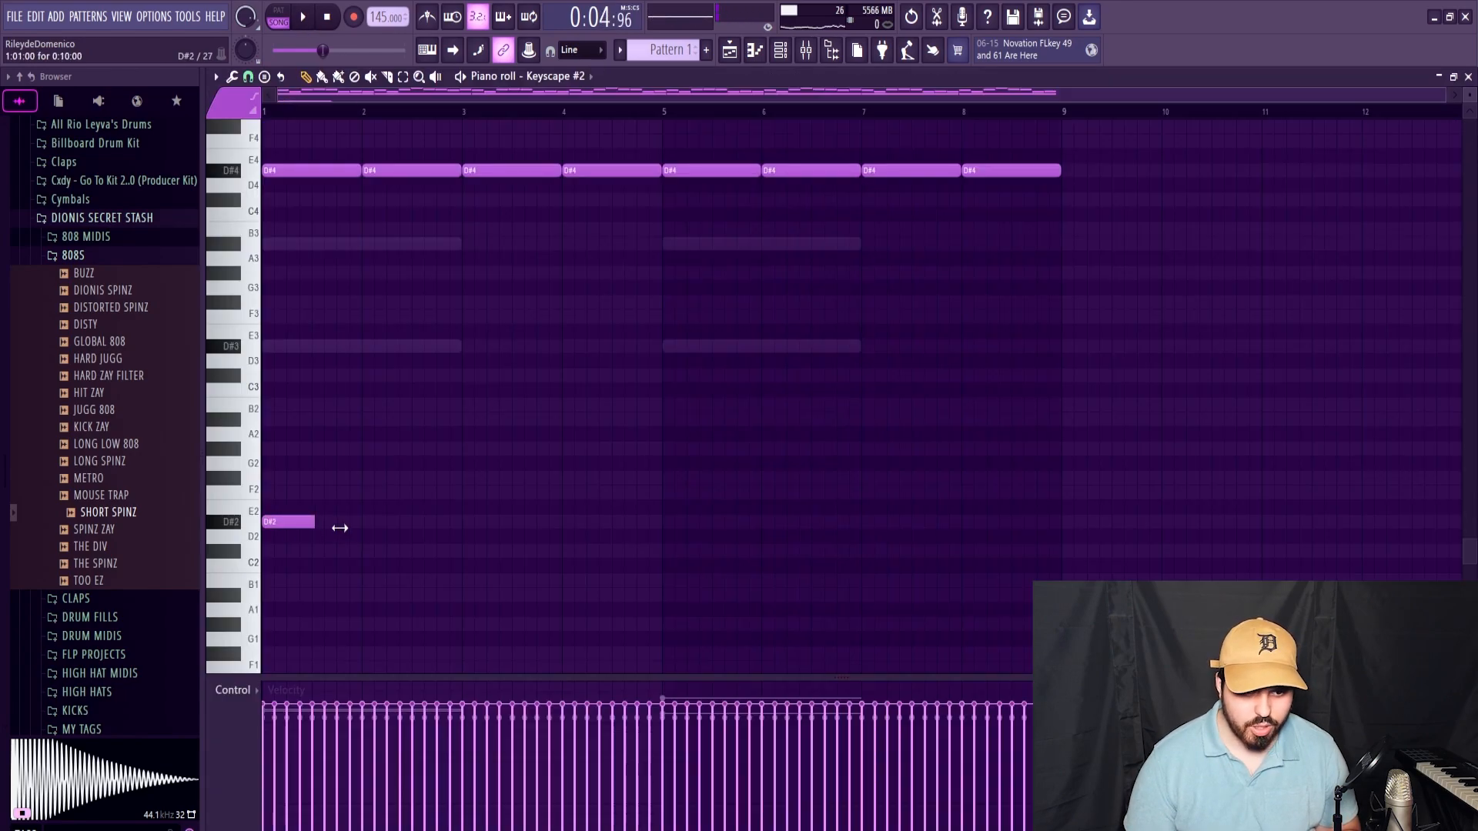
Step: Extend the low D#2 note to four bars, duplicate it across bars 5–8 and play it
drag(339, 528, 663, 539)
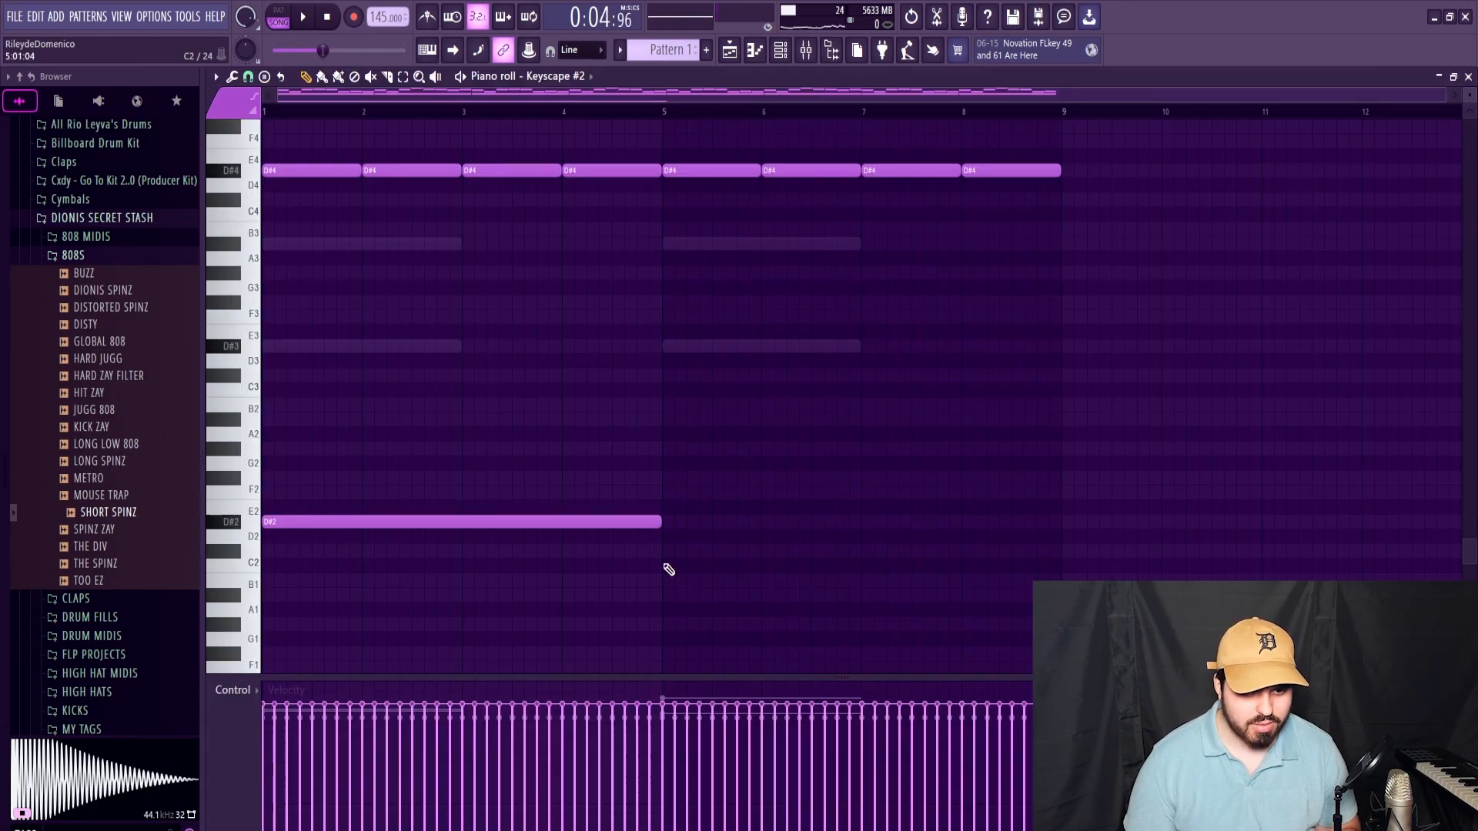
key(ctrl+b)
key(space)
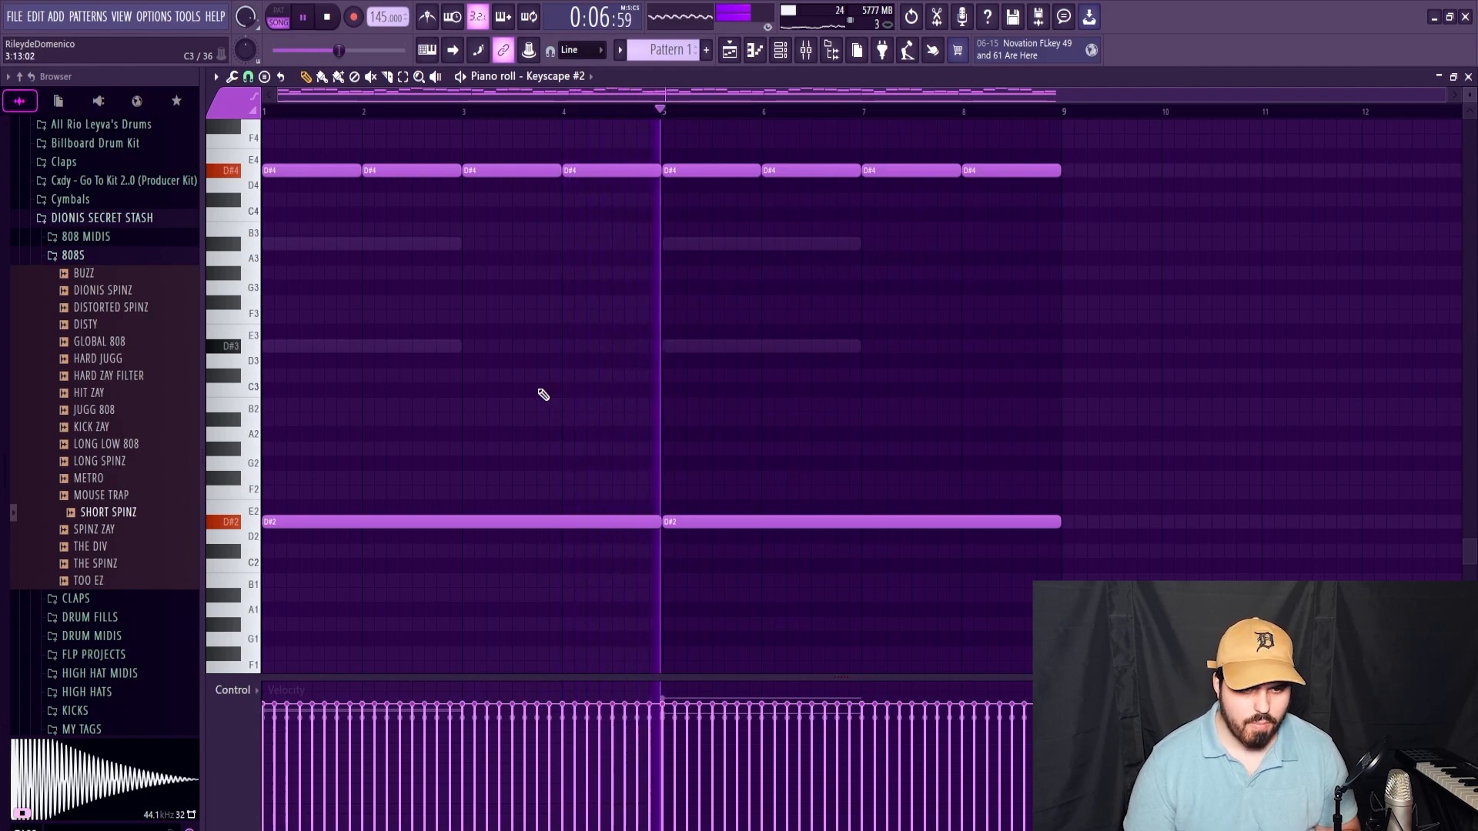
Step: Add a four-bar D#3 note at the start of the pattern and duplicate it across bars 5–8
scroll(493, 416, up, 3)
click(265, 391)
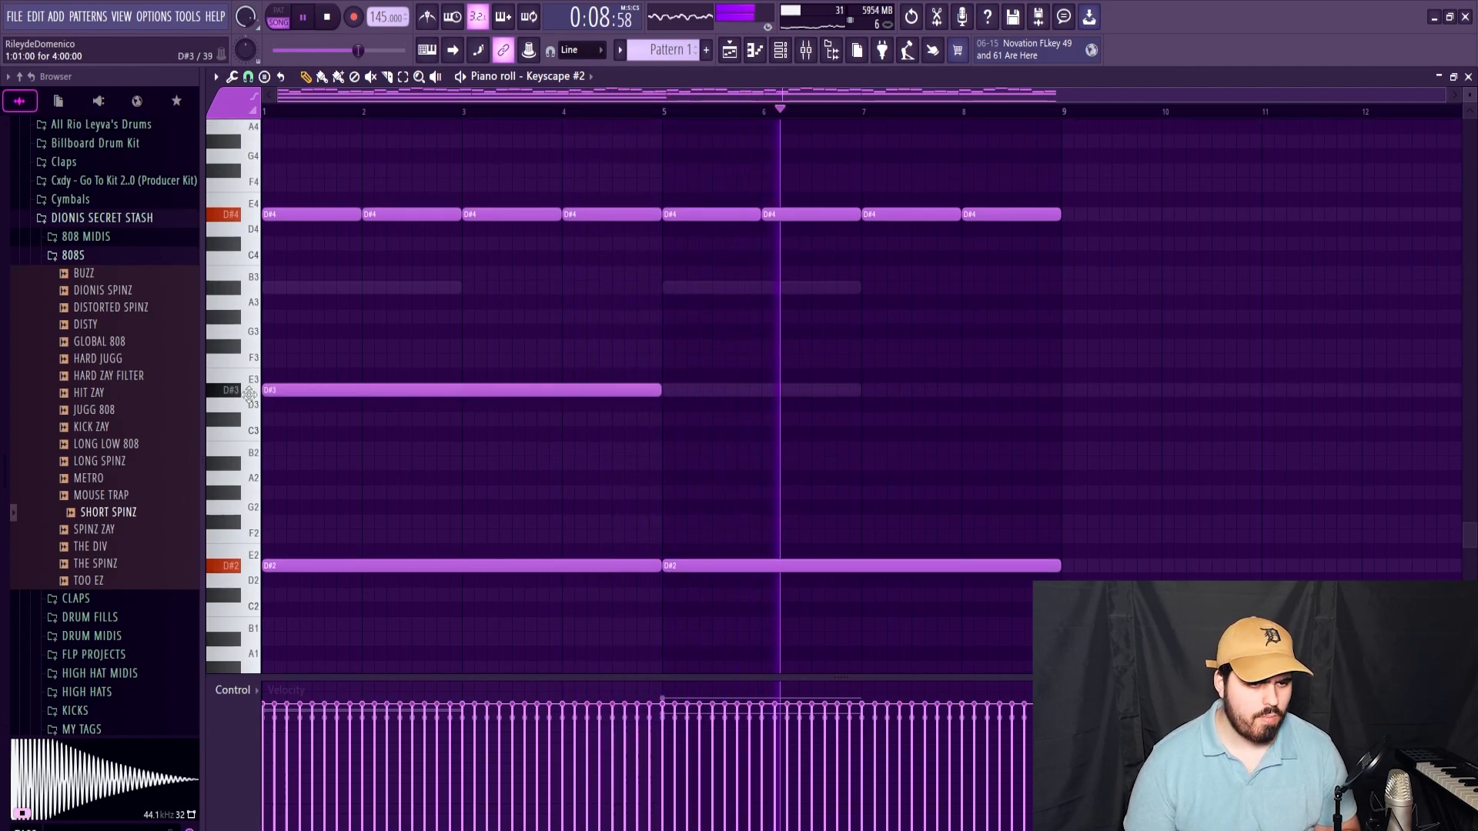
key(ctrl+b)
click(656, 464)
scroll(650, 442, up, 3)
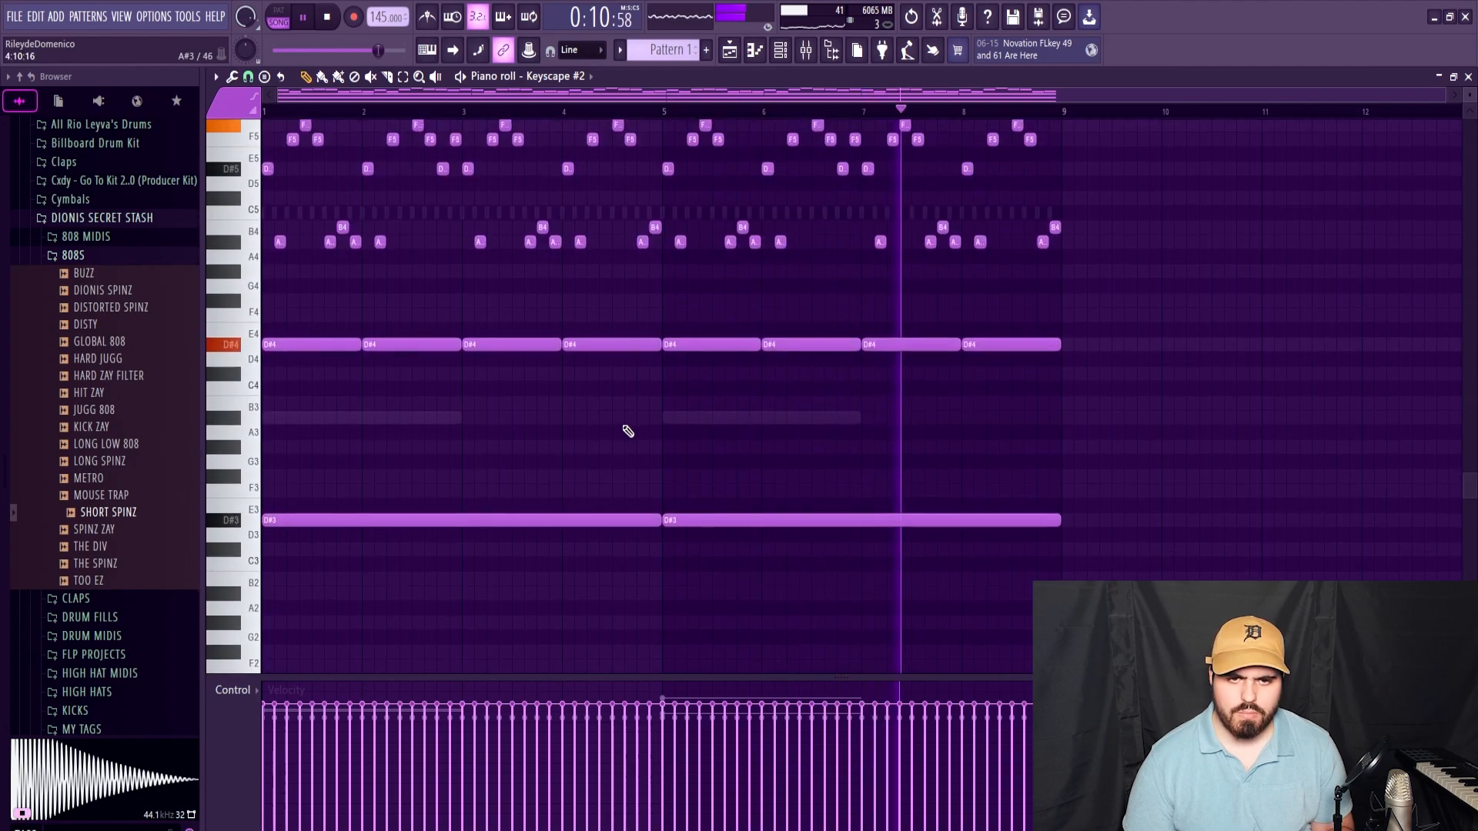
Step: Slightly randomize the velocity and release levels of all the Keyscape #2 notes using the bipolar option
scroll(628, 431, up, 3)
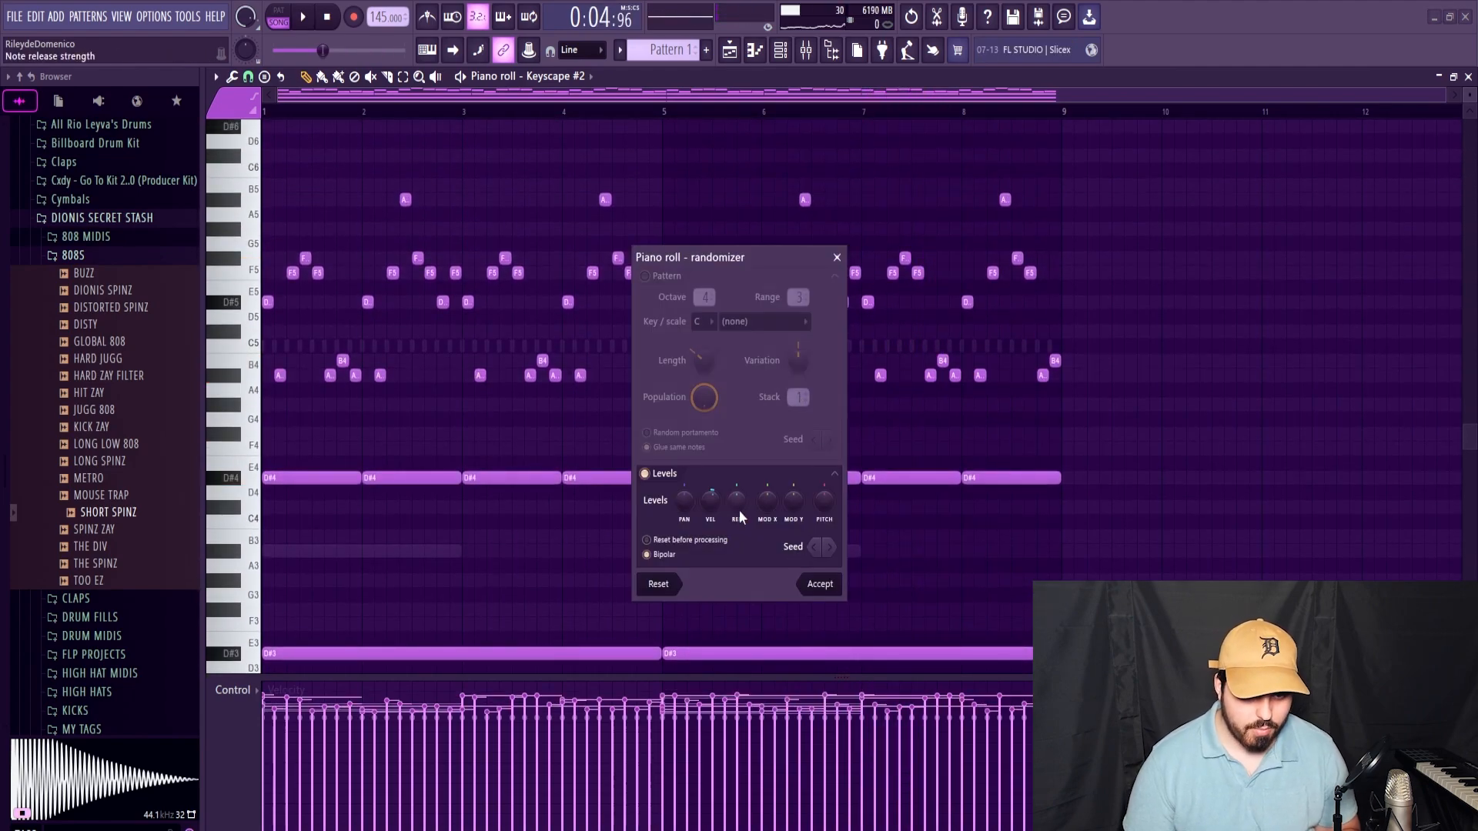
drag(711, 501, 716, 508)
key(Return)
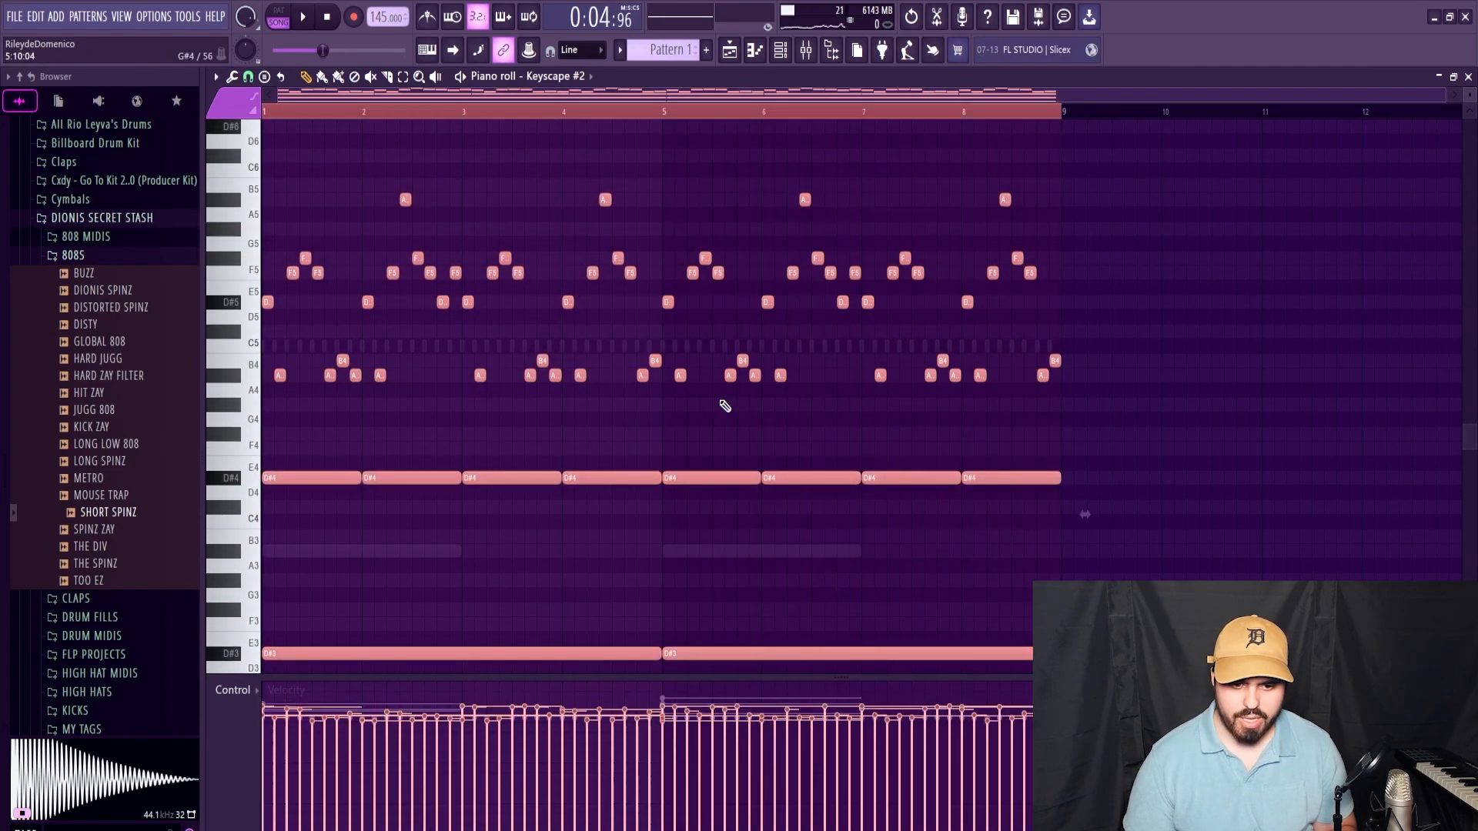
key(ctrl+d)
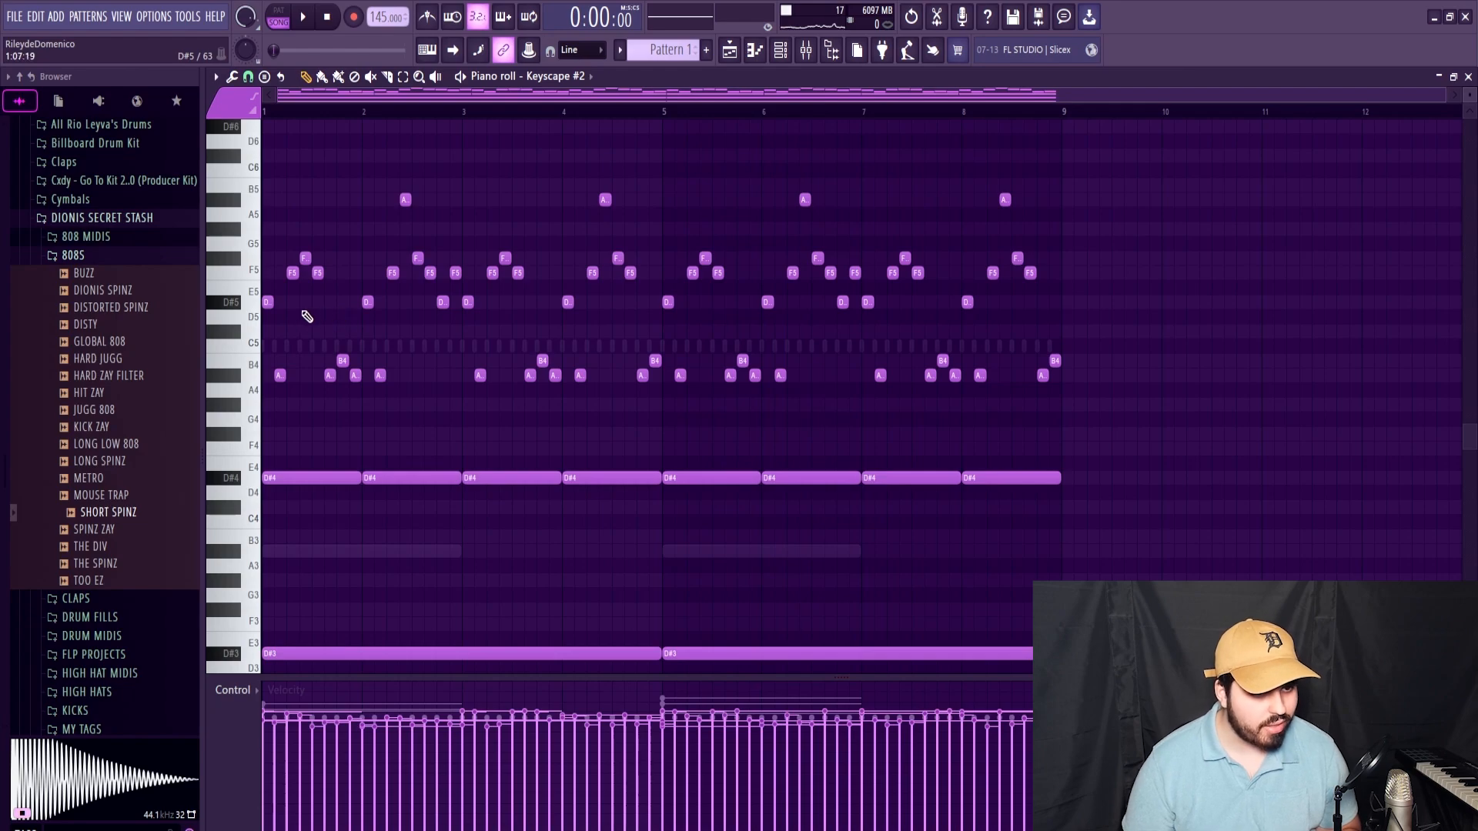
Step: Highlight bar 1's D#4, A#4, F5 and F#5 notes to review how the melody is built
drag(290, 512, 279, 424)
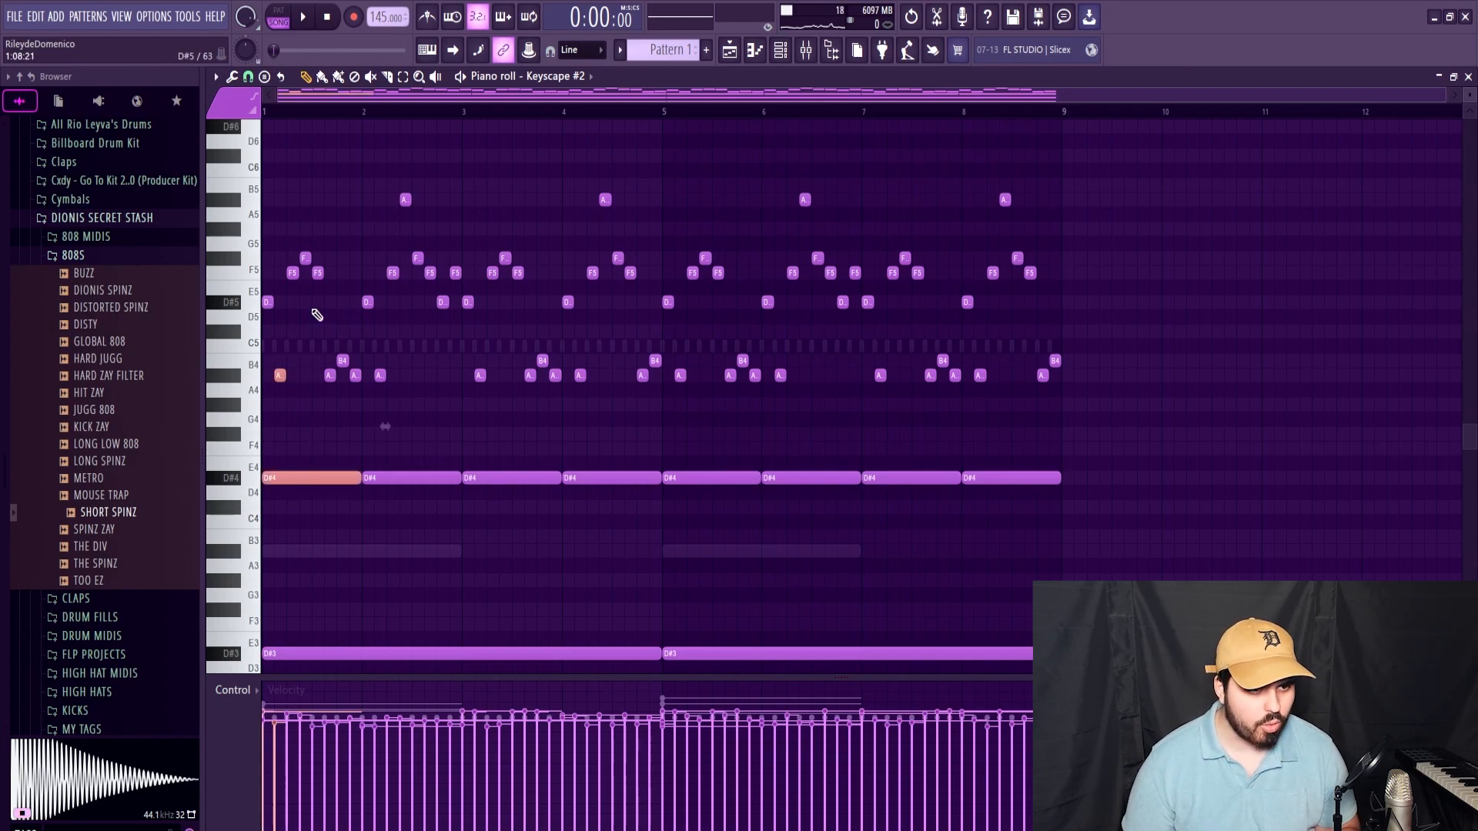
drag(341, 285, 271, 251)
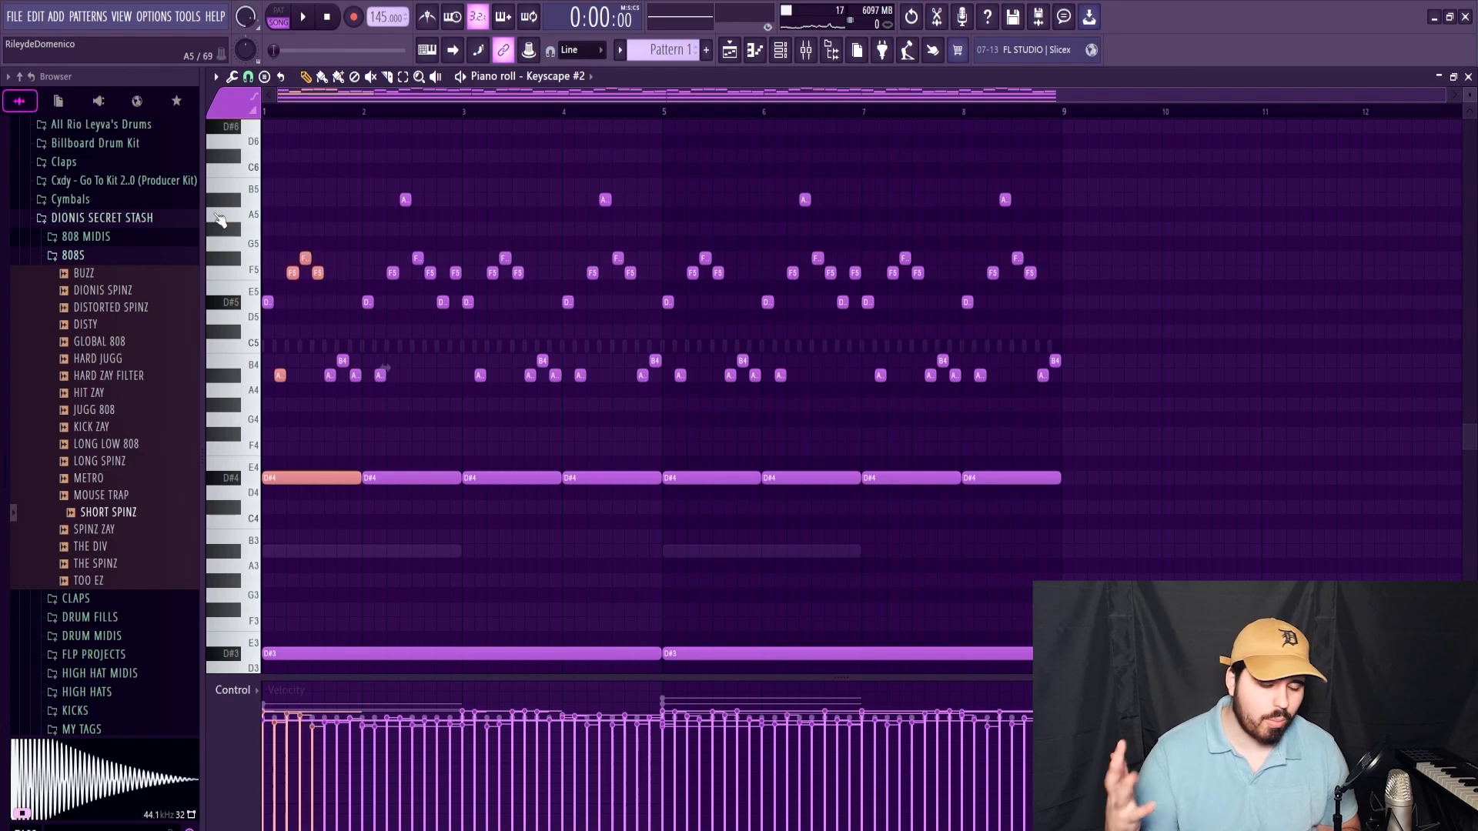
key(space)
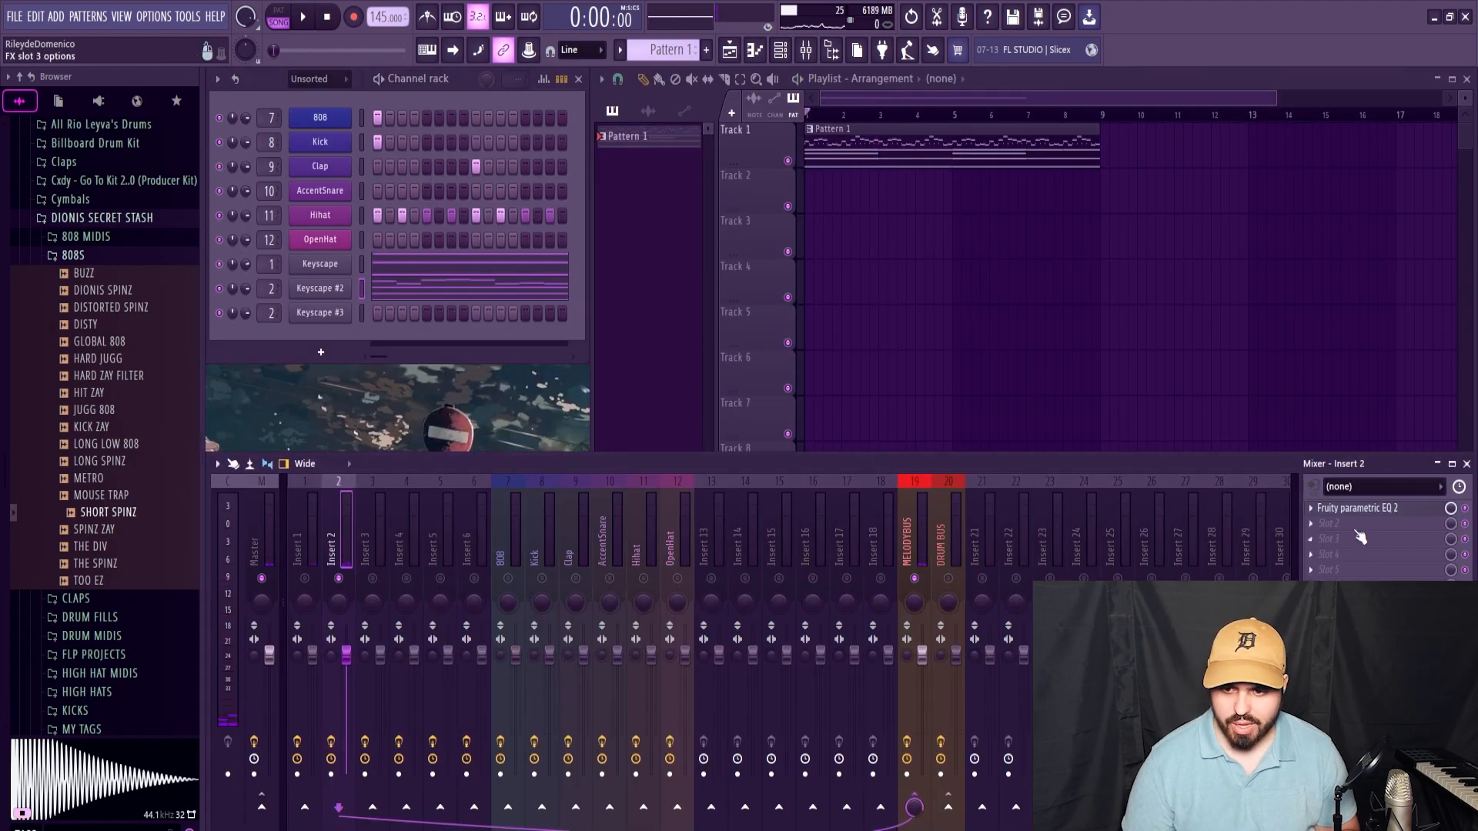
Step: Add RC-20 Retro Color to slot 2 of Insert 2 with the Wow & Flutter preset and 10% wobble, and preview it
click(1357, 532)
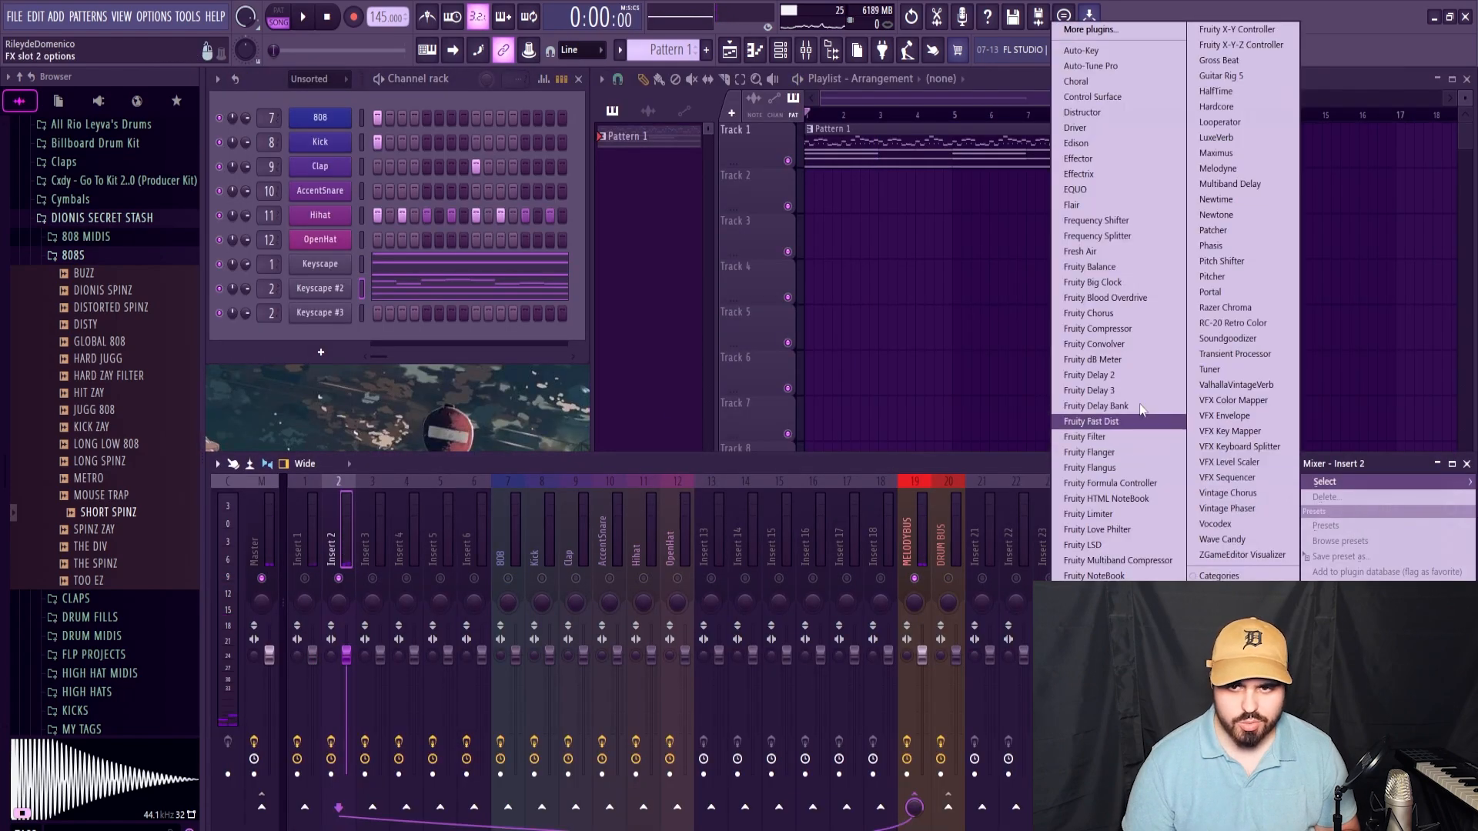
click(1242, 323)
key(space)
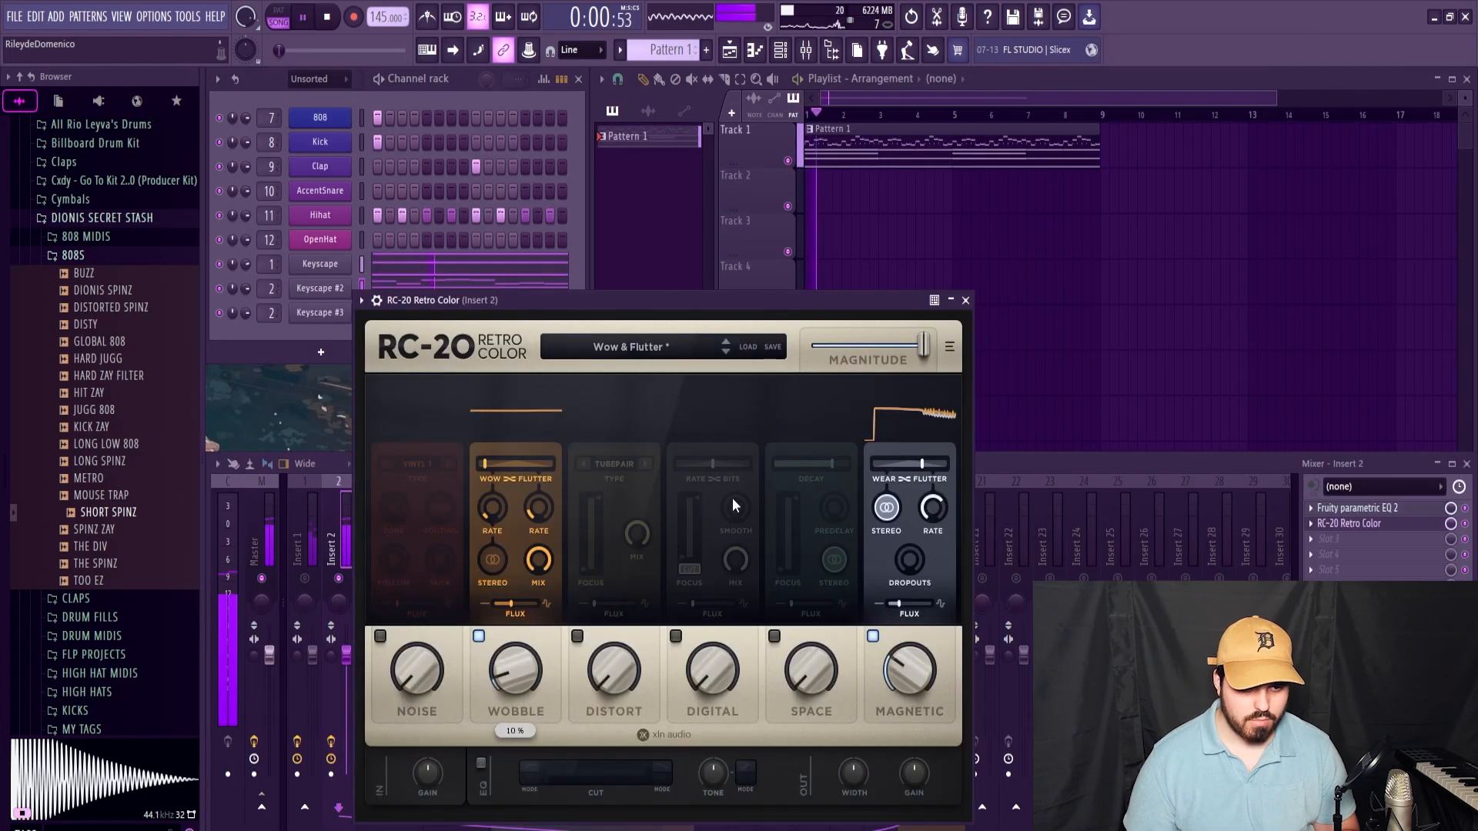
double_click(964, 303)
Step: Add ValhallaVintageVerb to Insert 2 with 44.0% mix, 20 ms predelay, 0.34 s decay and 210 Hz low cut, and preview it
right_click(964, 303)
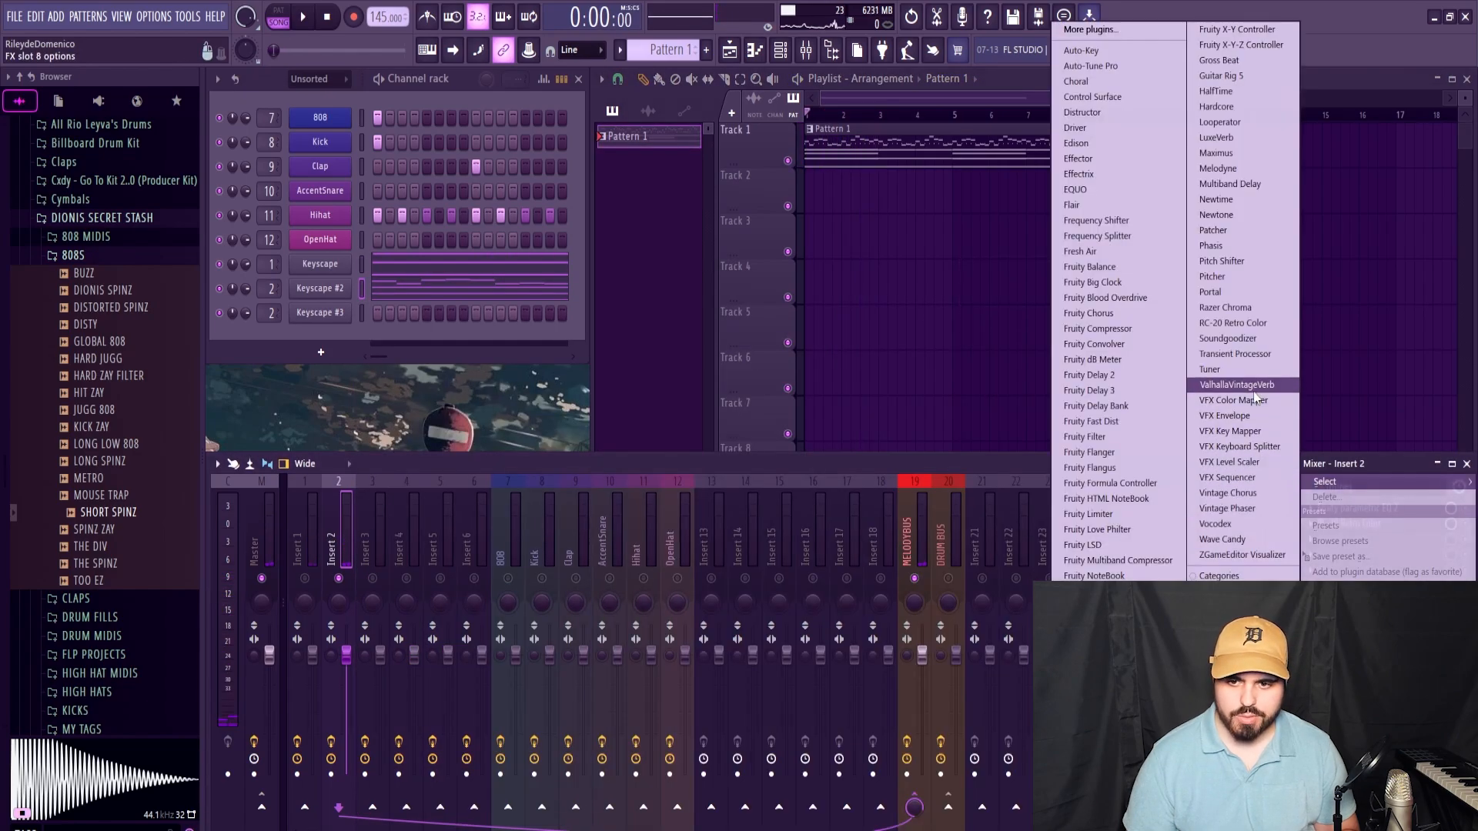
click(1239, 385)
key(space)
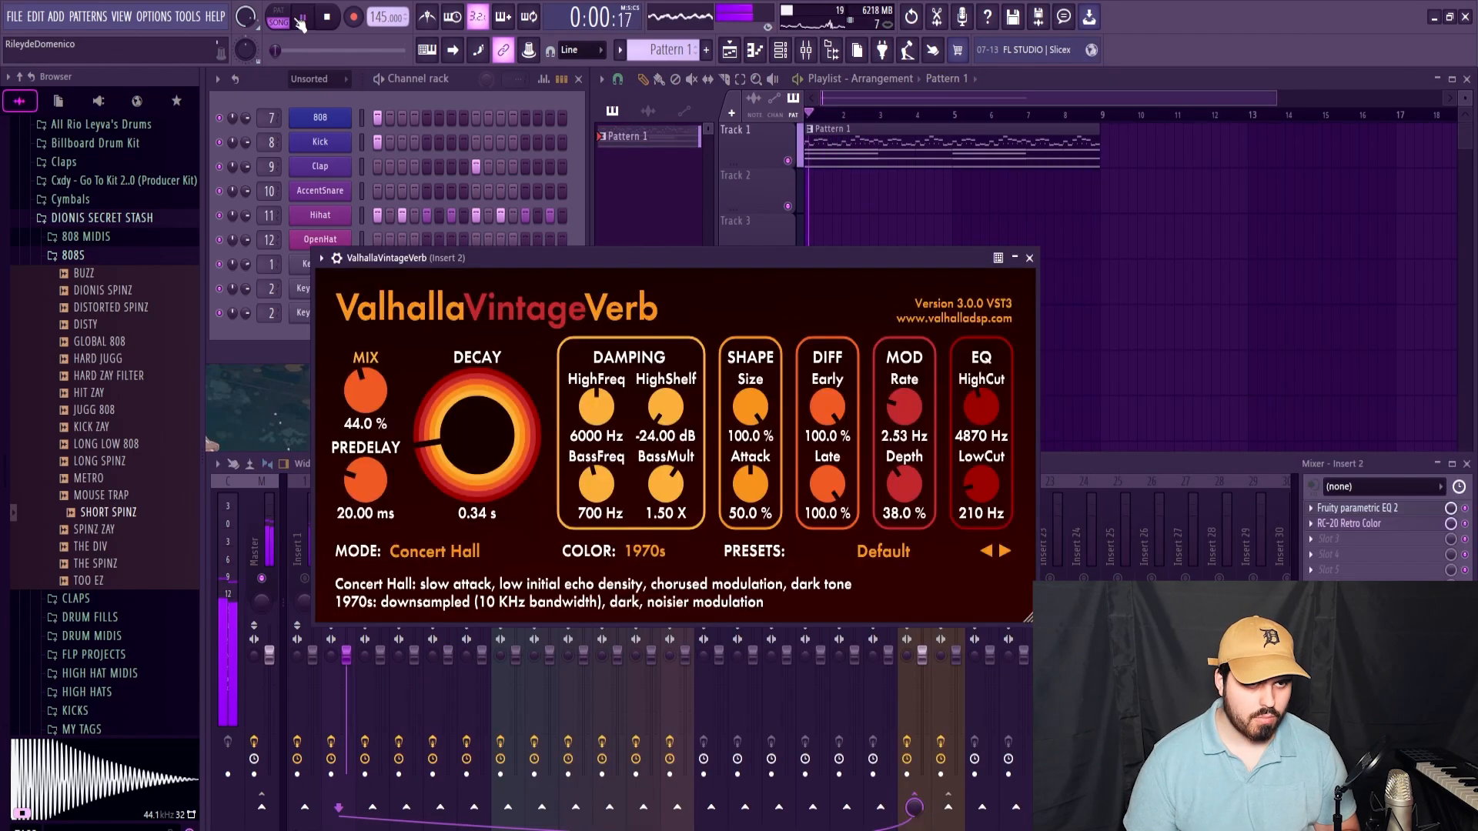
click(1029, 259)
Step: Unmute Insert 1 and lower Insert 2's volume to 92% (-1.9 dB) while both play
click(305, 578)
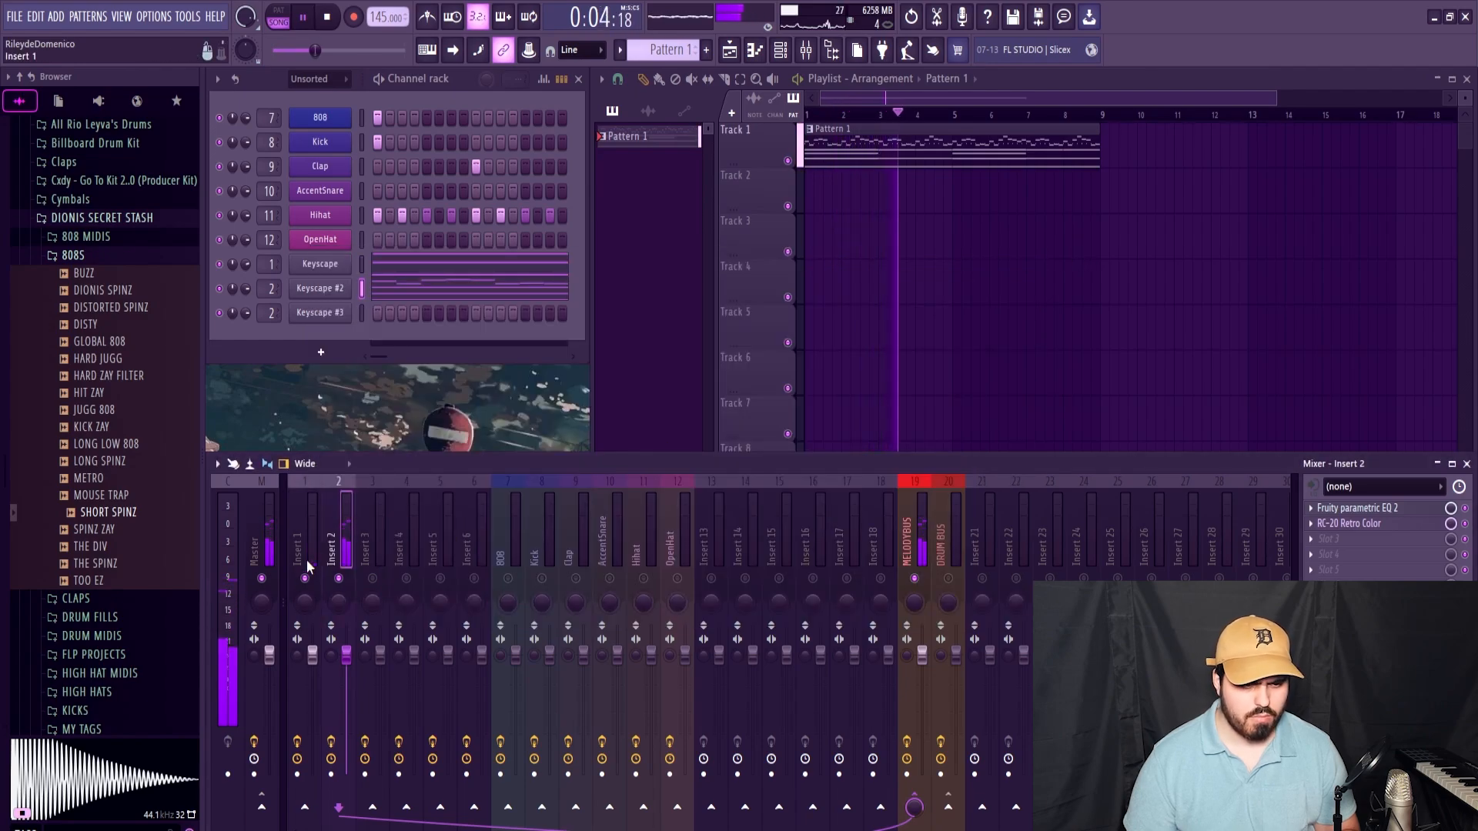
drag(347, 654, 346, 663)
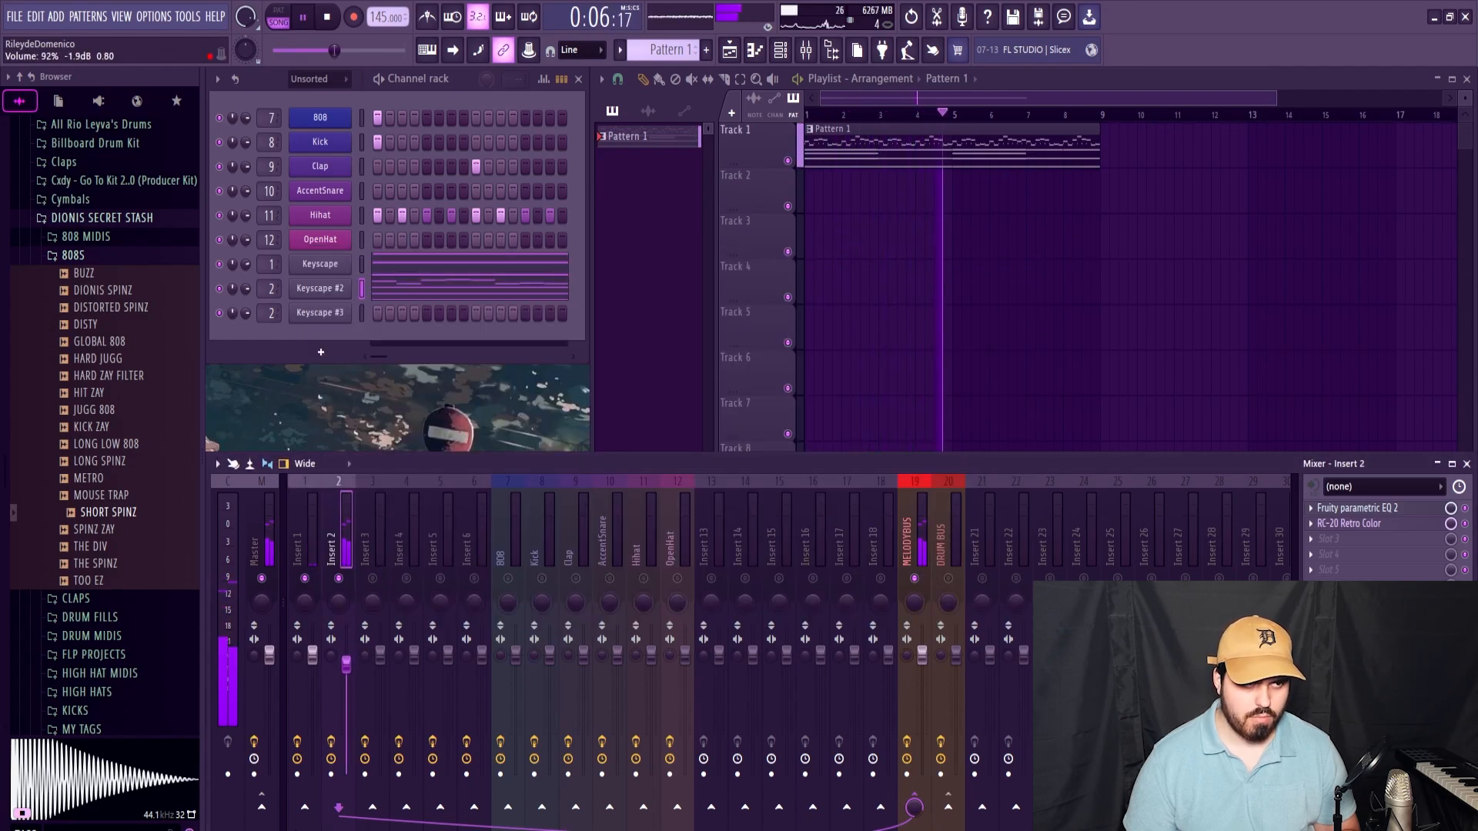
key(space)
Step: Copy the short upper melody notes from Keyscape #2 into the piano roll of Keyscape #3
key(F7)
drag(1173, 179, 115, 573)
click(1468, 76)
right_click(341, 313)
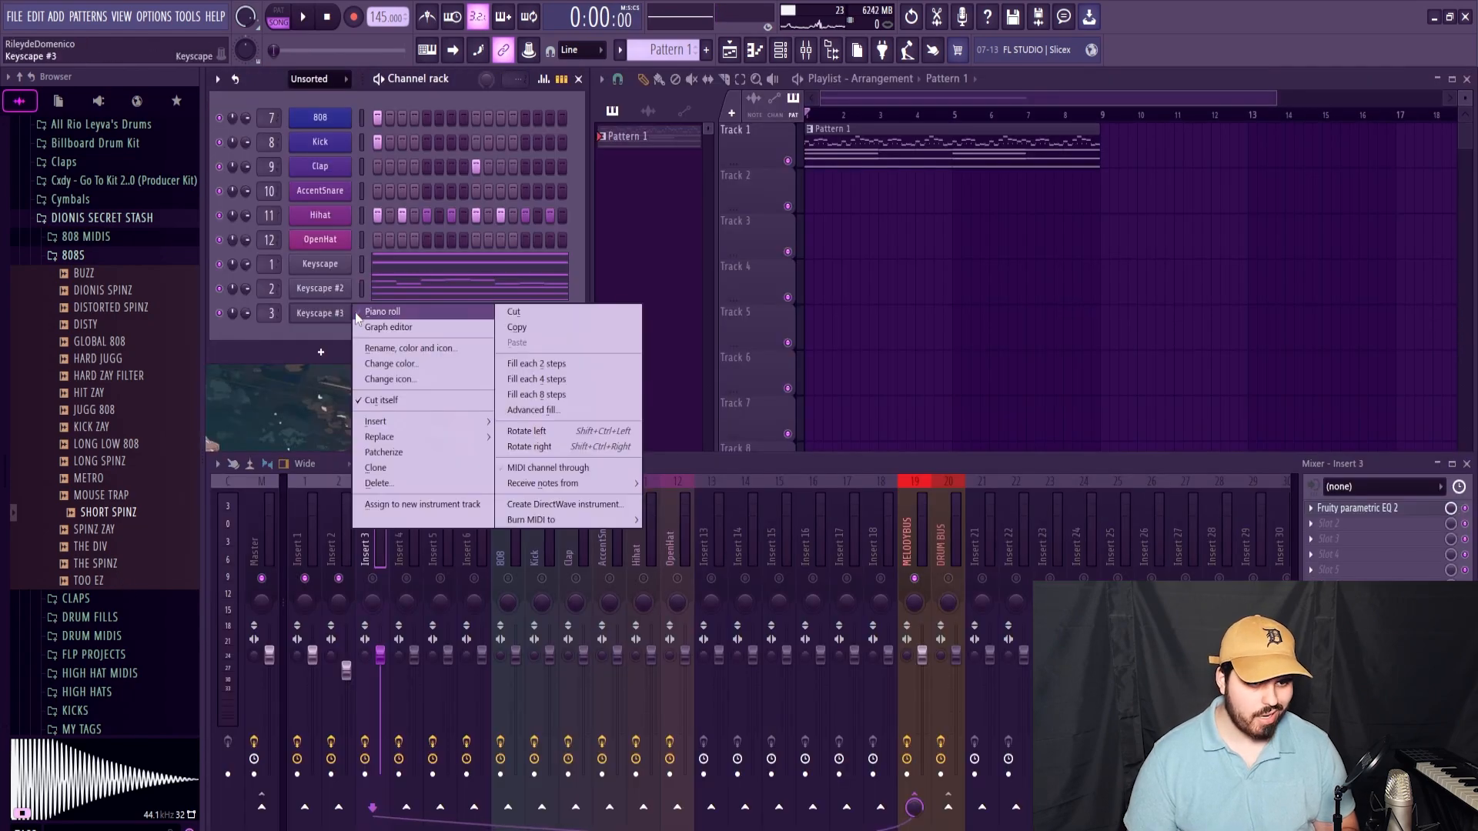
click(355, 314)
key(ctrl+v)
key(ctrl+d)
Step: In Effectrix's More Evil preset on Insert 3, replace the Crush block with Reverse at steps 22–24 and Stretch at 25–28, and preview
key(space)
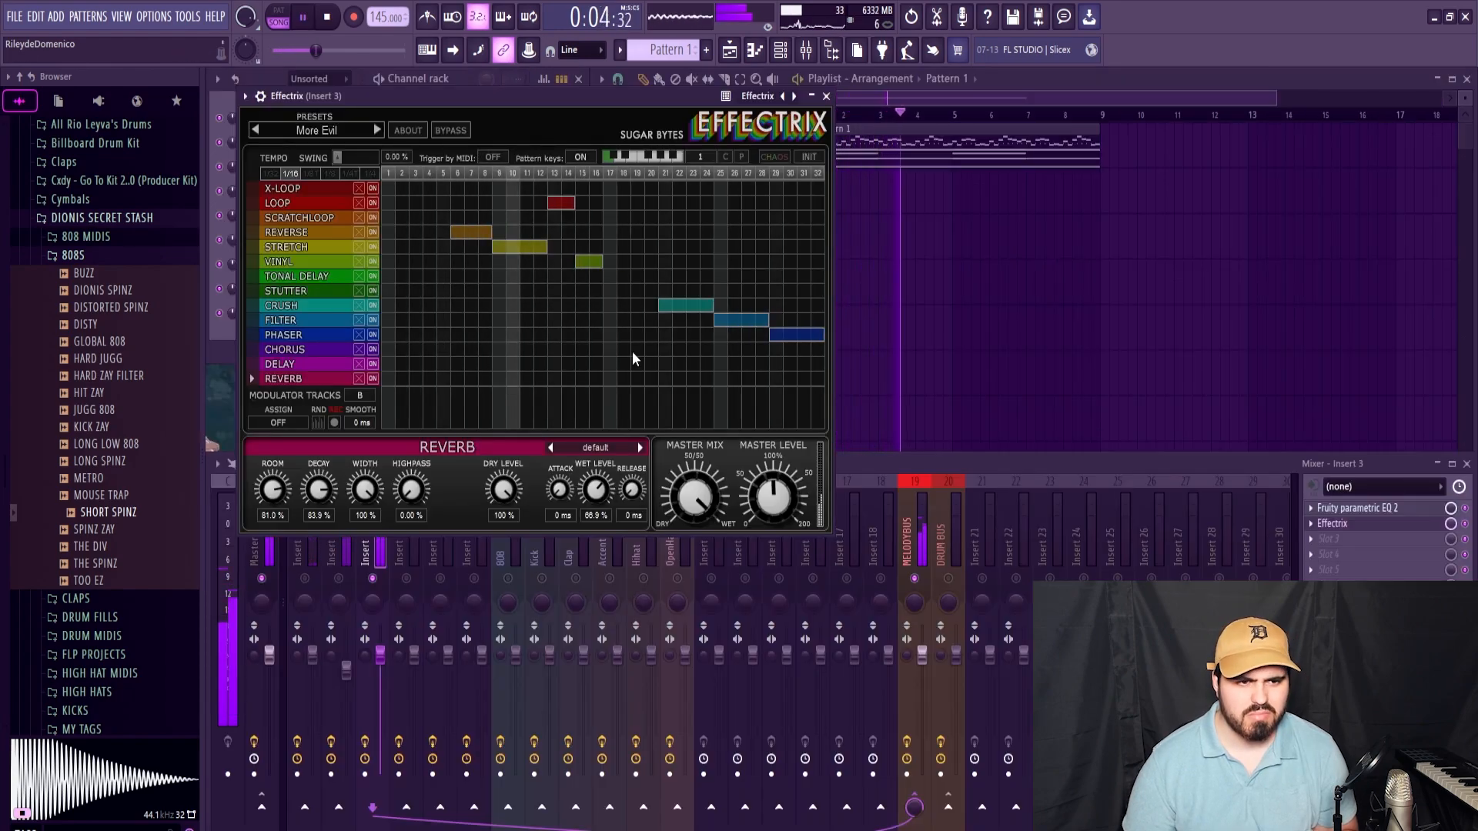
key(space)
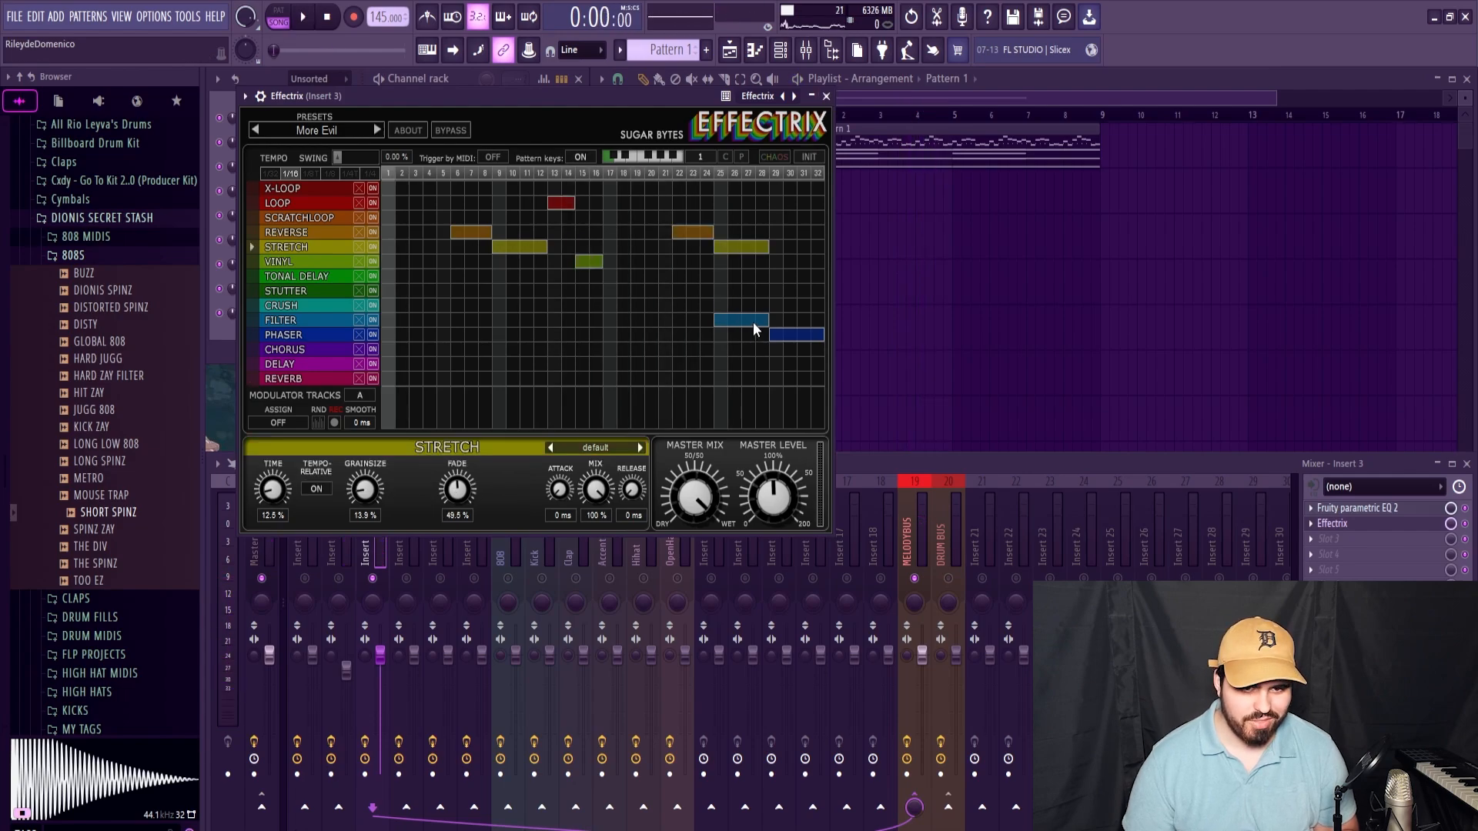
key(space)
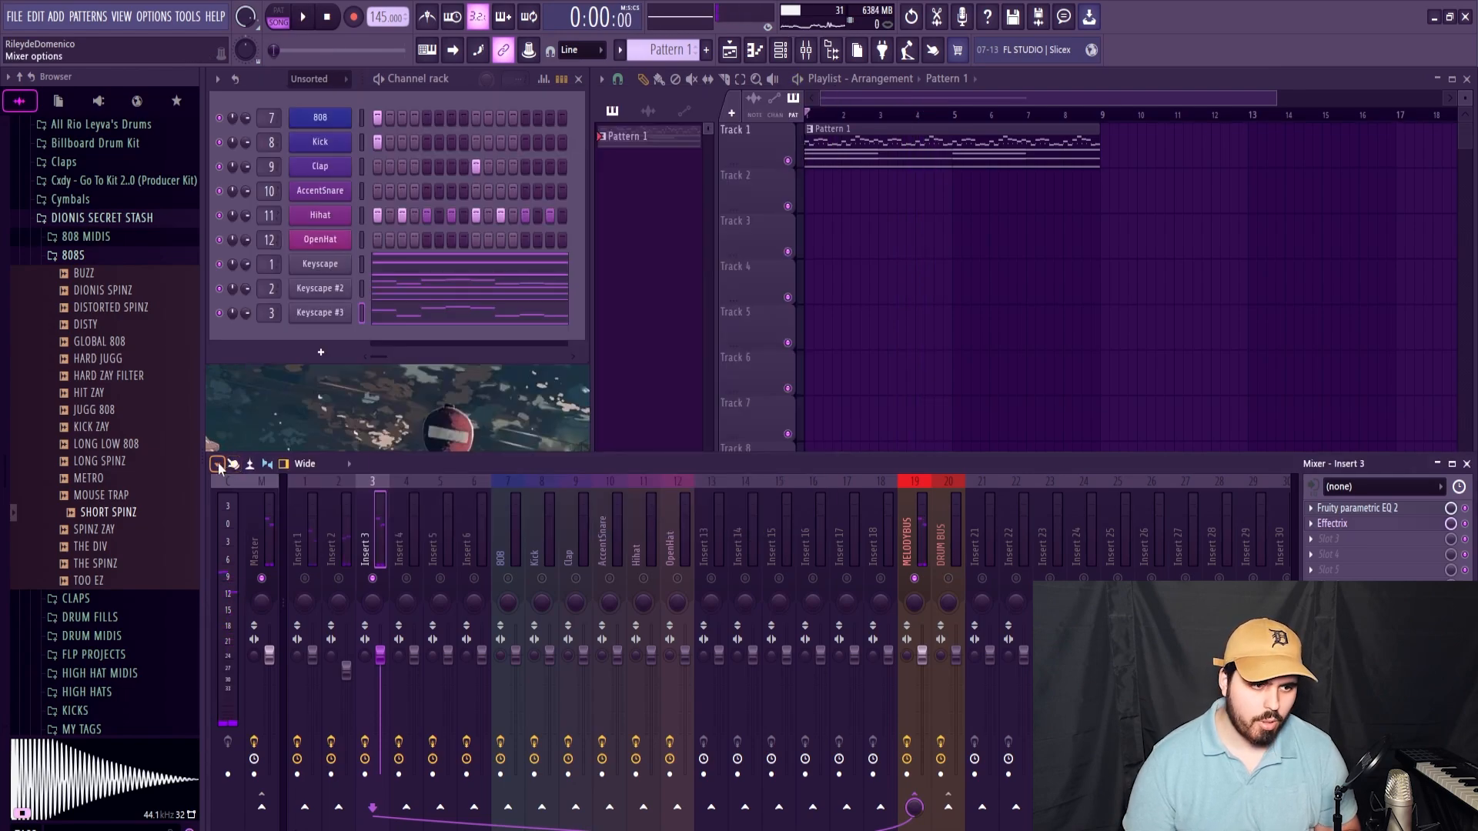
Step: Render mixer Insert 3 to an audio clip on playlist Track 2
click(218, 464)
mouse_move(283, 284)
click(427, 303)
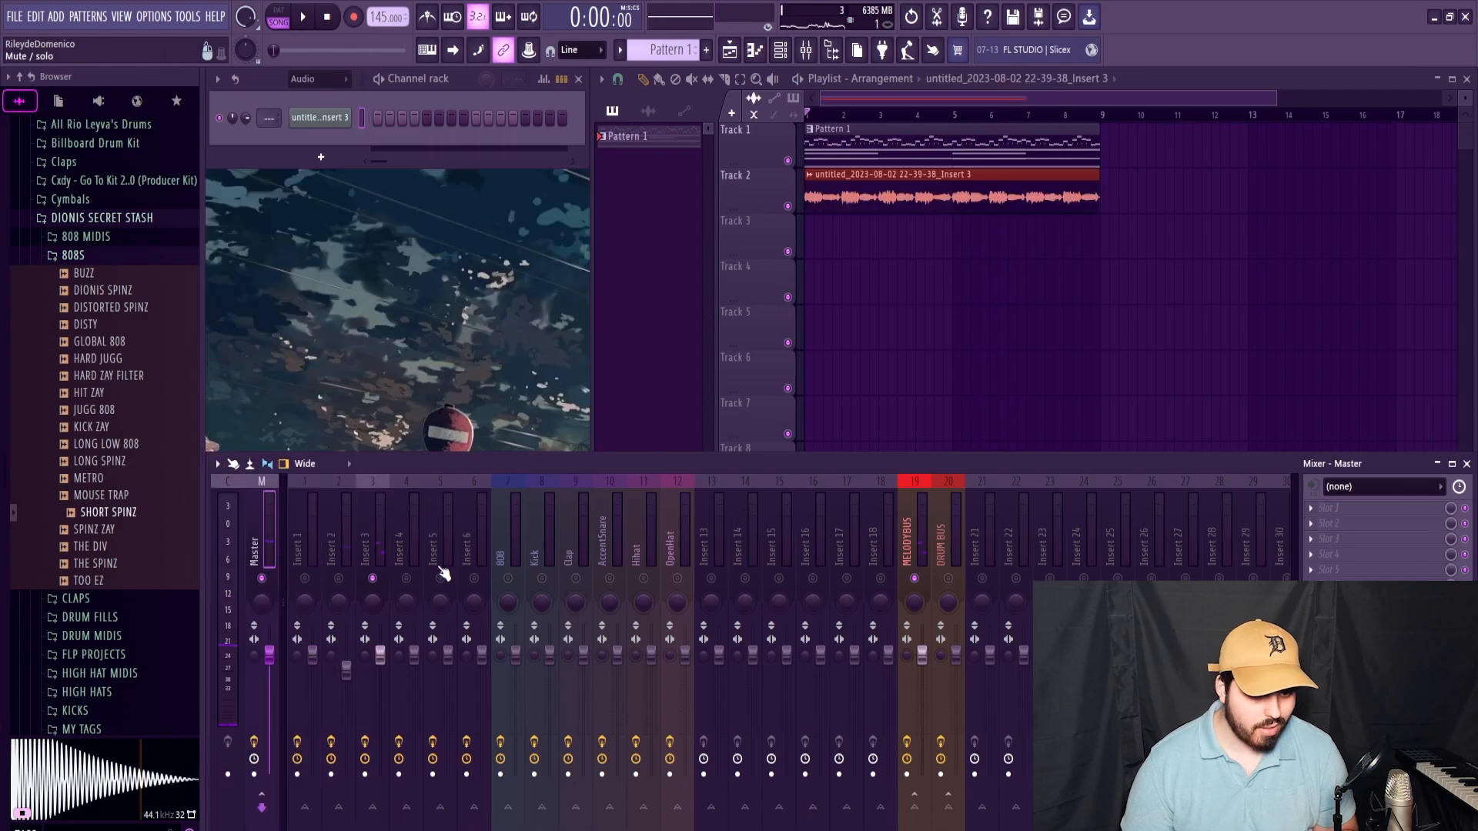
Step: Pitch the rendered Insert 3 audio clip down by 1200 cents, reverse it and preview it with the melody
double_click(880, 192)
key(space)
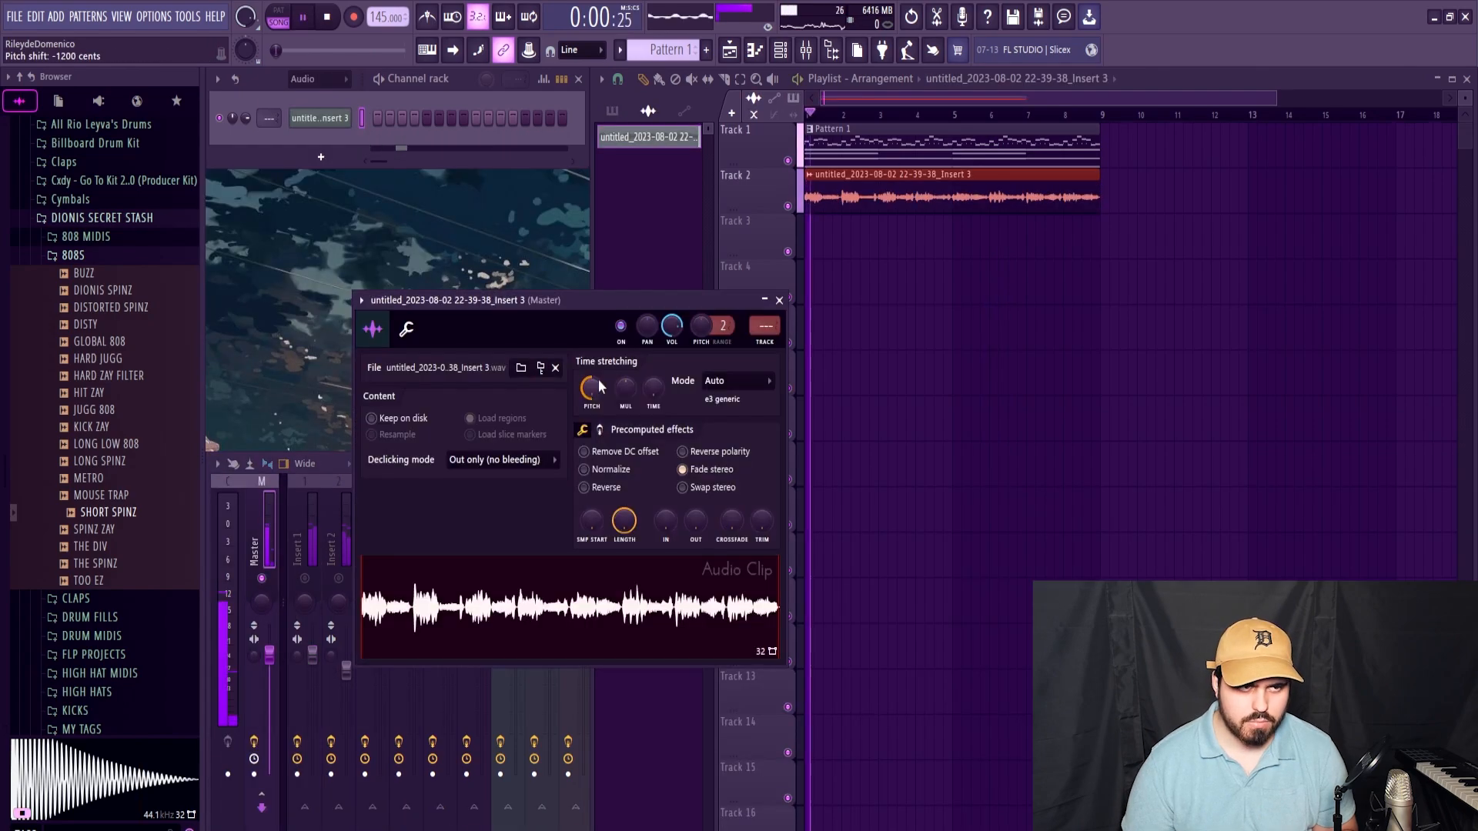
click(592, 493)
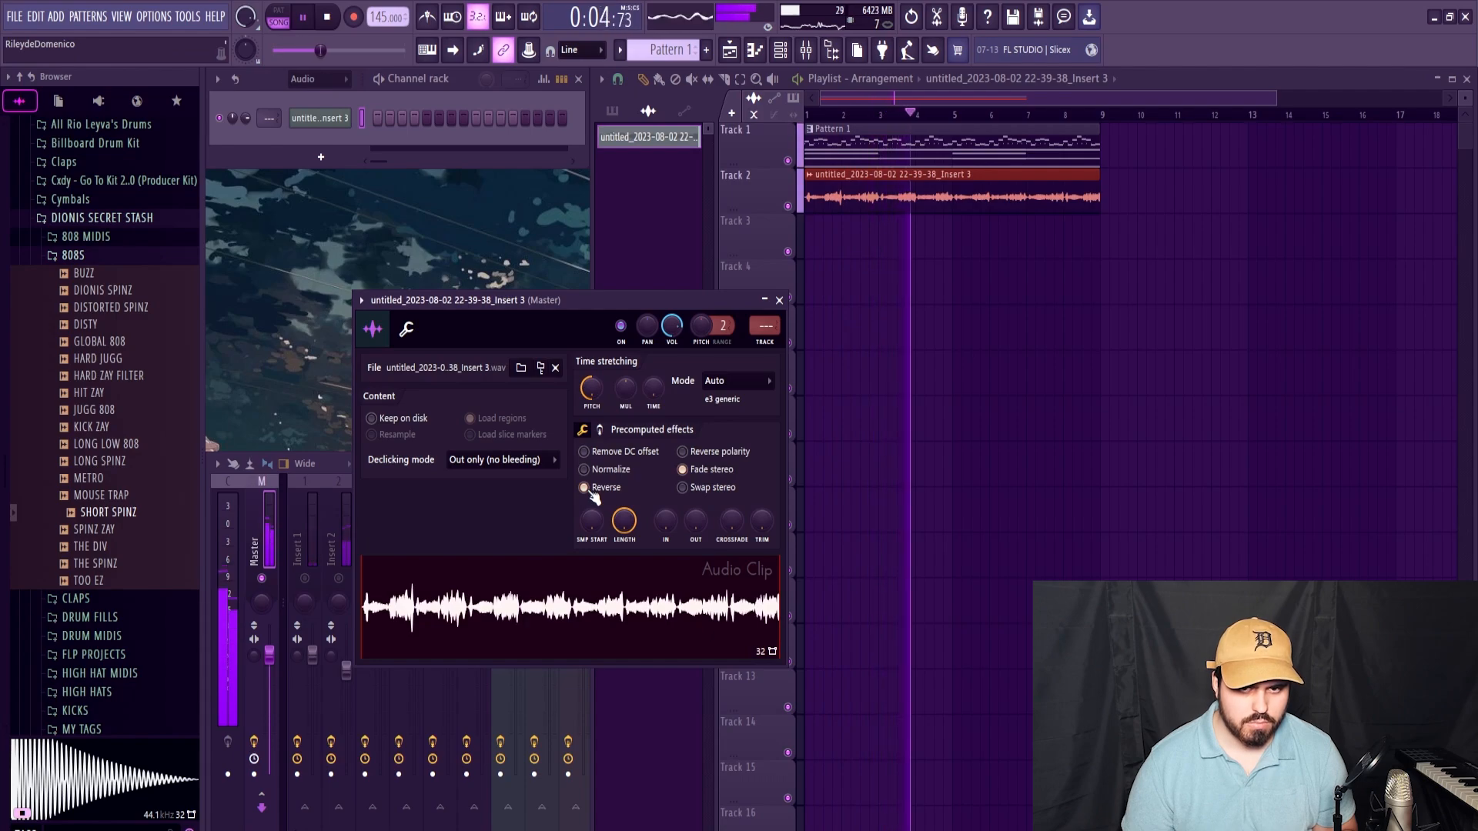
key(space)
scroll(883, 220, up, 5)
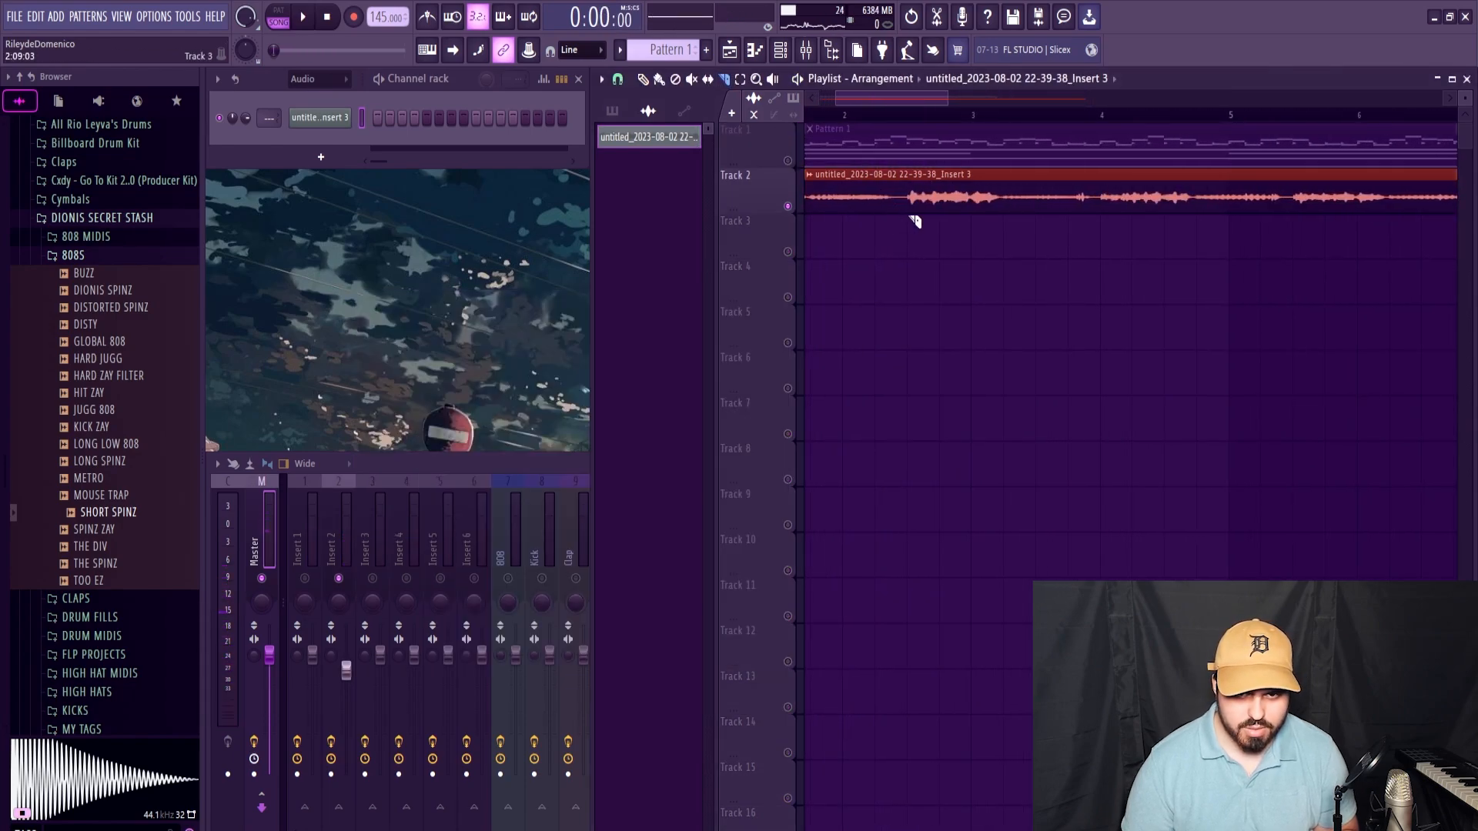
Step: Repeat the trimmed reversed Insert 3 clip every two bars on playlist Track 2, unmute Track 1 and preview
click(909, 218)
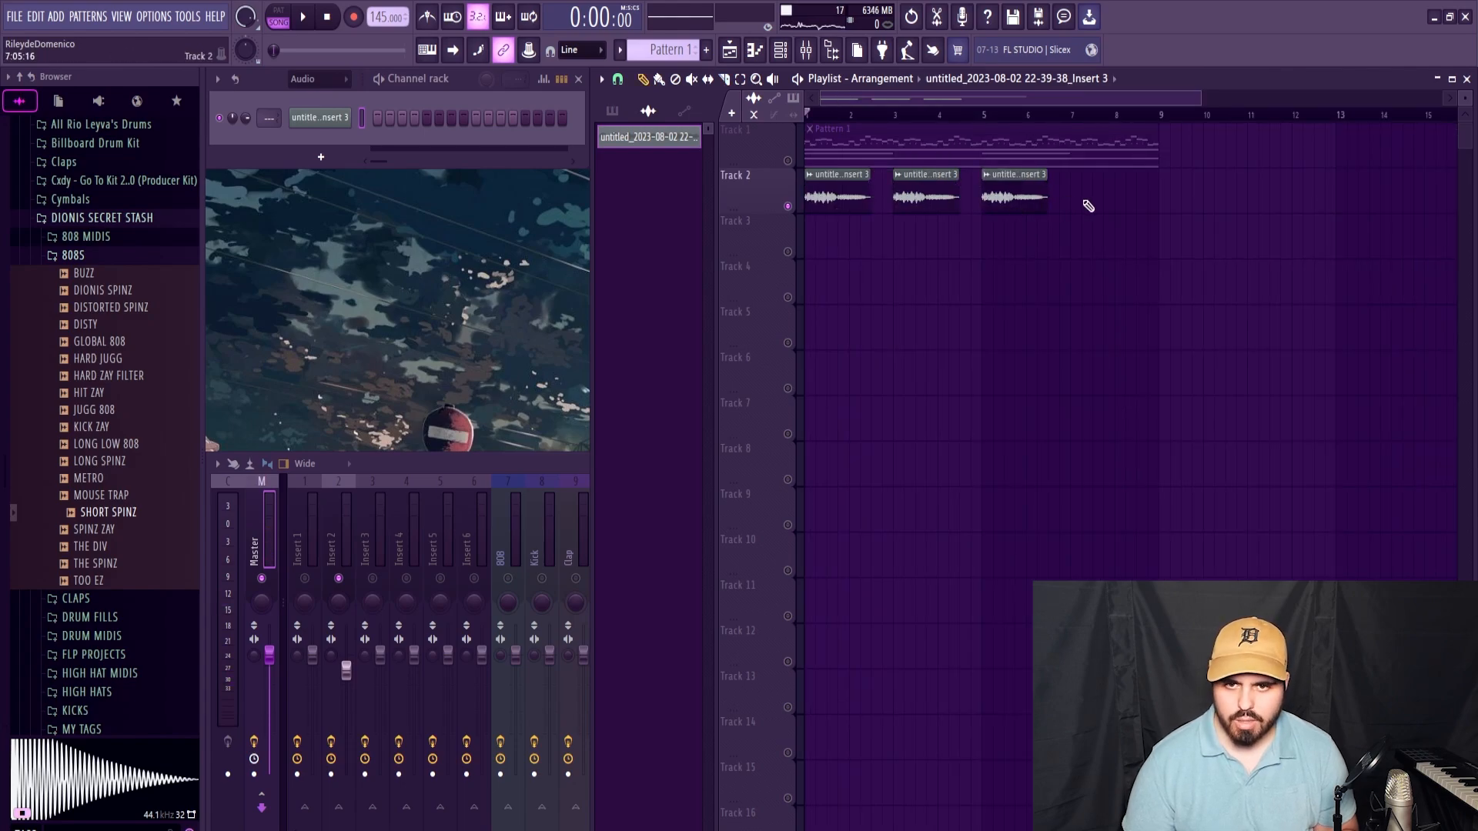
click(787, 160)
key(space)
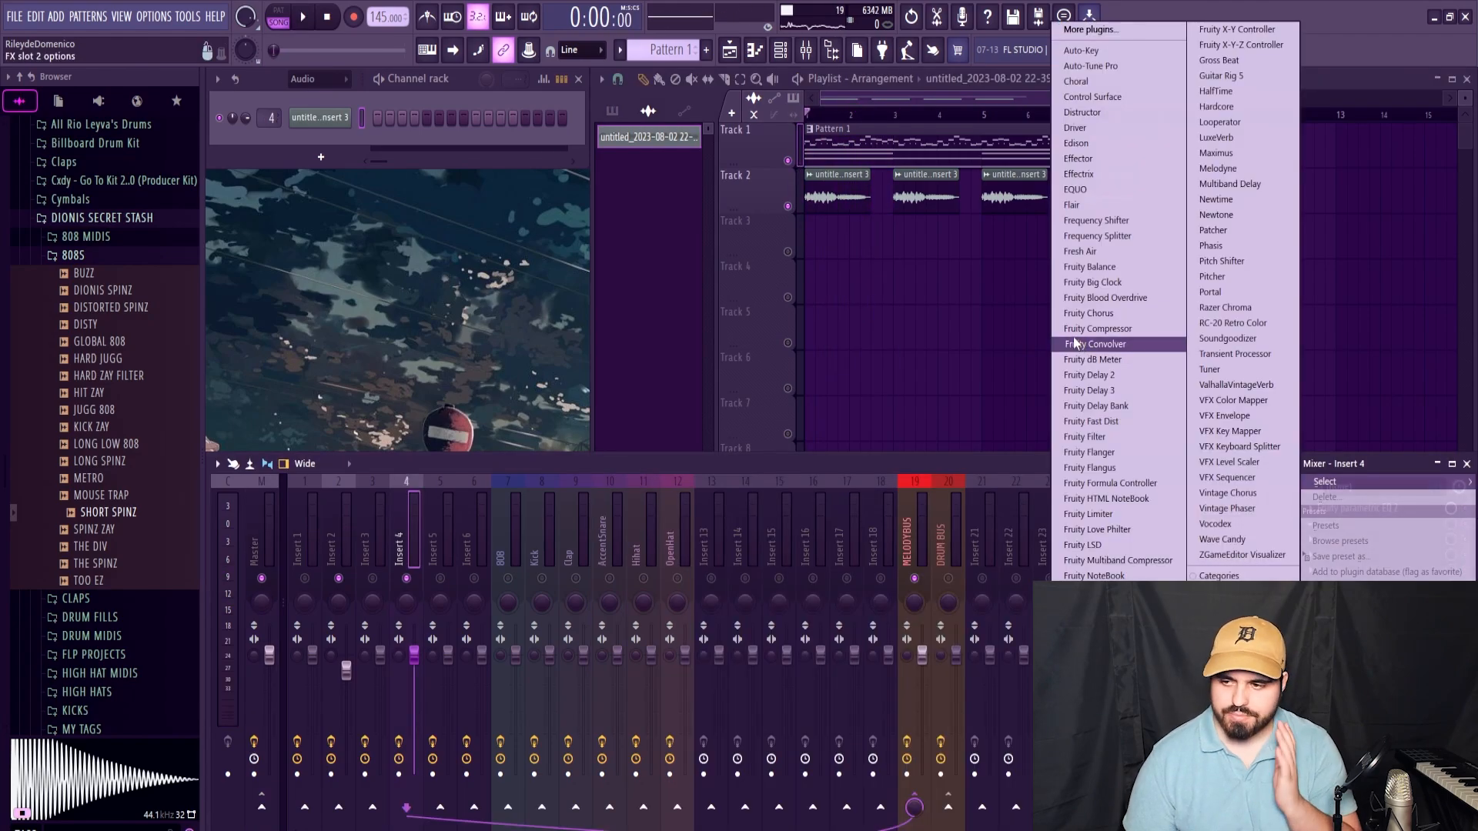
Step: Add the Portal effect to slot 2 of mixer Insert 4 and preview it
click(1212, 292)
key(space)
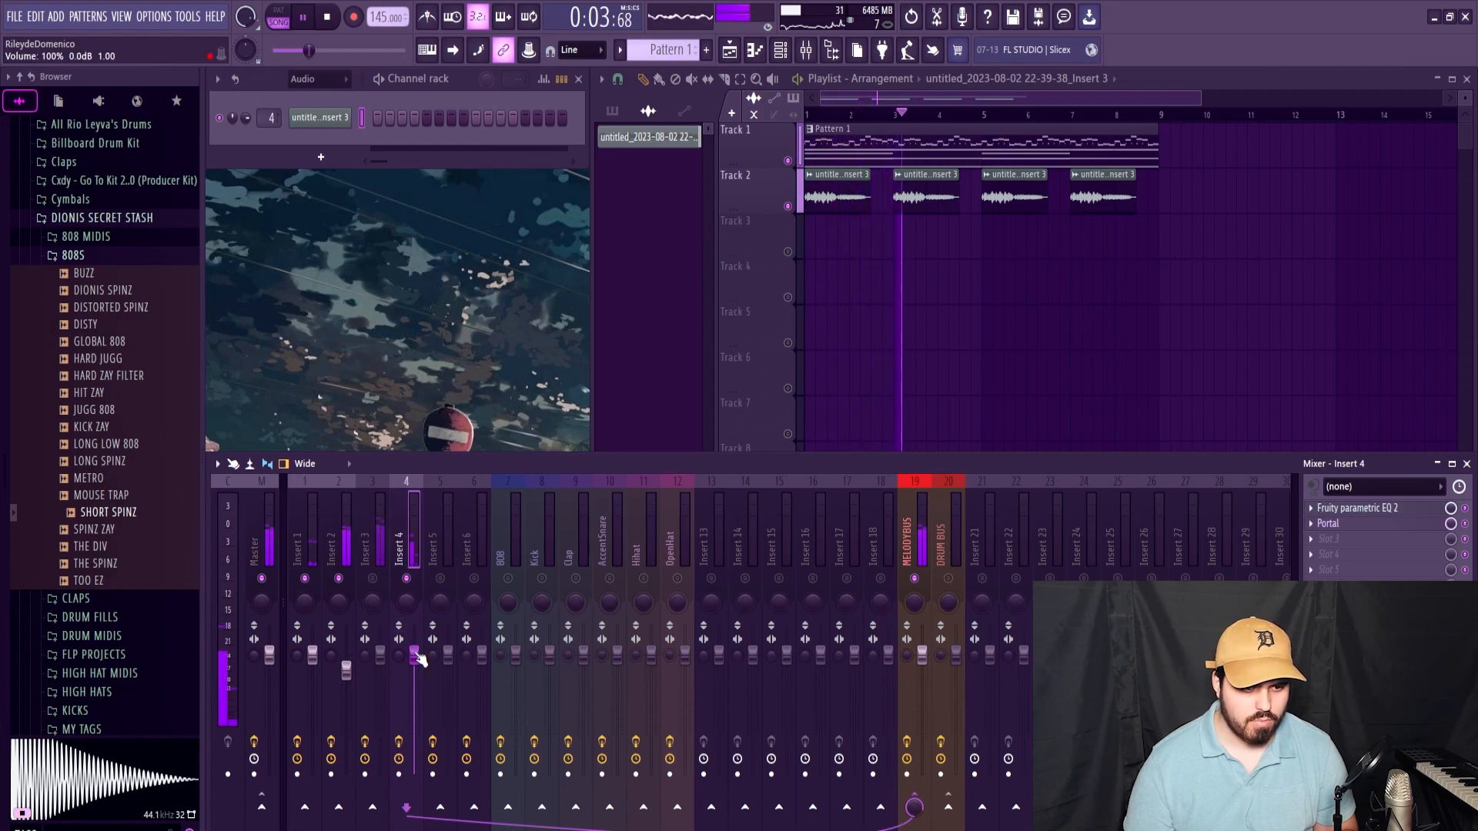
Step: Show the unsorted channels and add the Perc_Yeat_therealtrifreeze one-shot with two-bar D#4 notes and short D#4 rolls ending bars 4 and 8
click(317, 80)
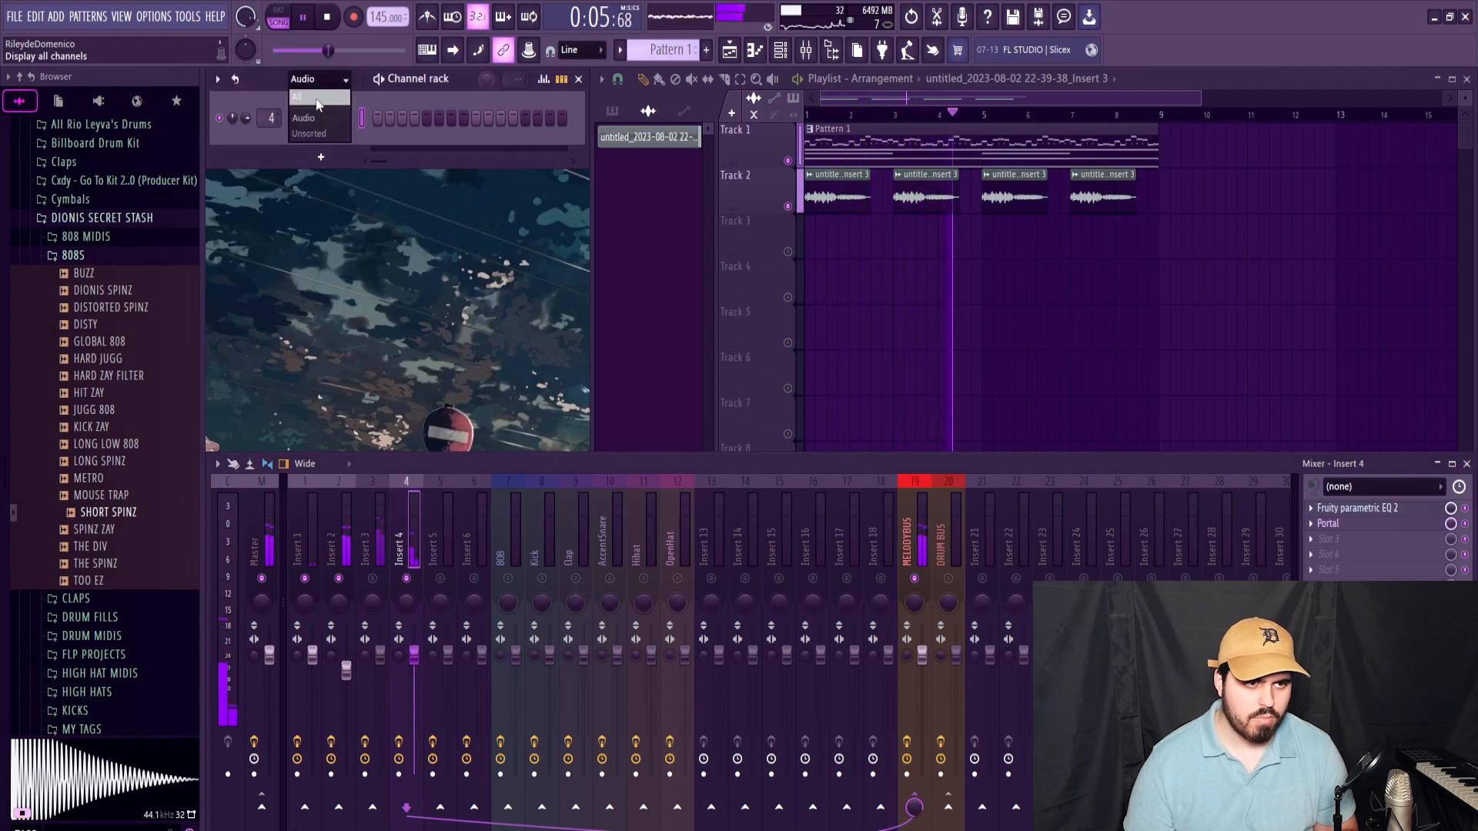
click(312, 134)
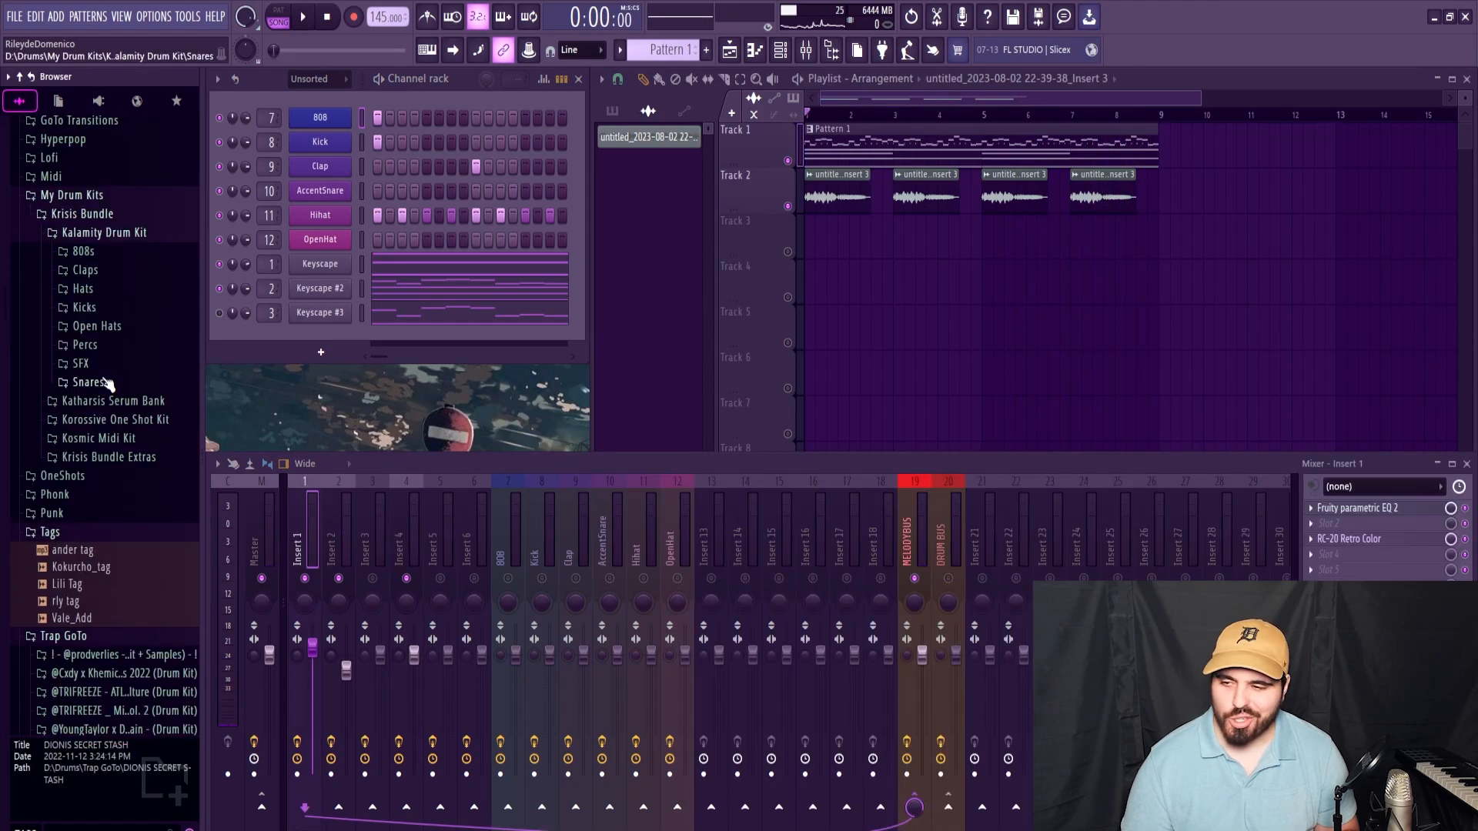
click(80, 479)
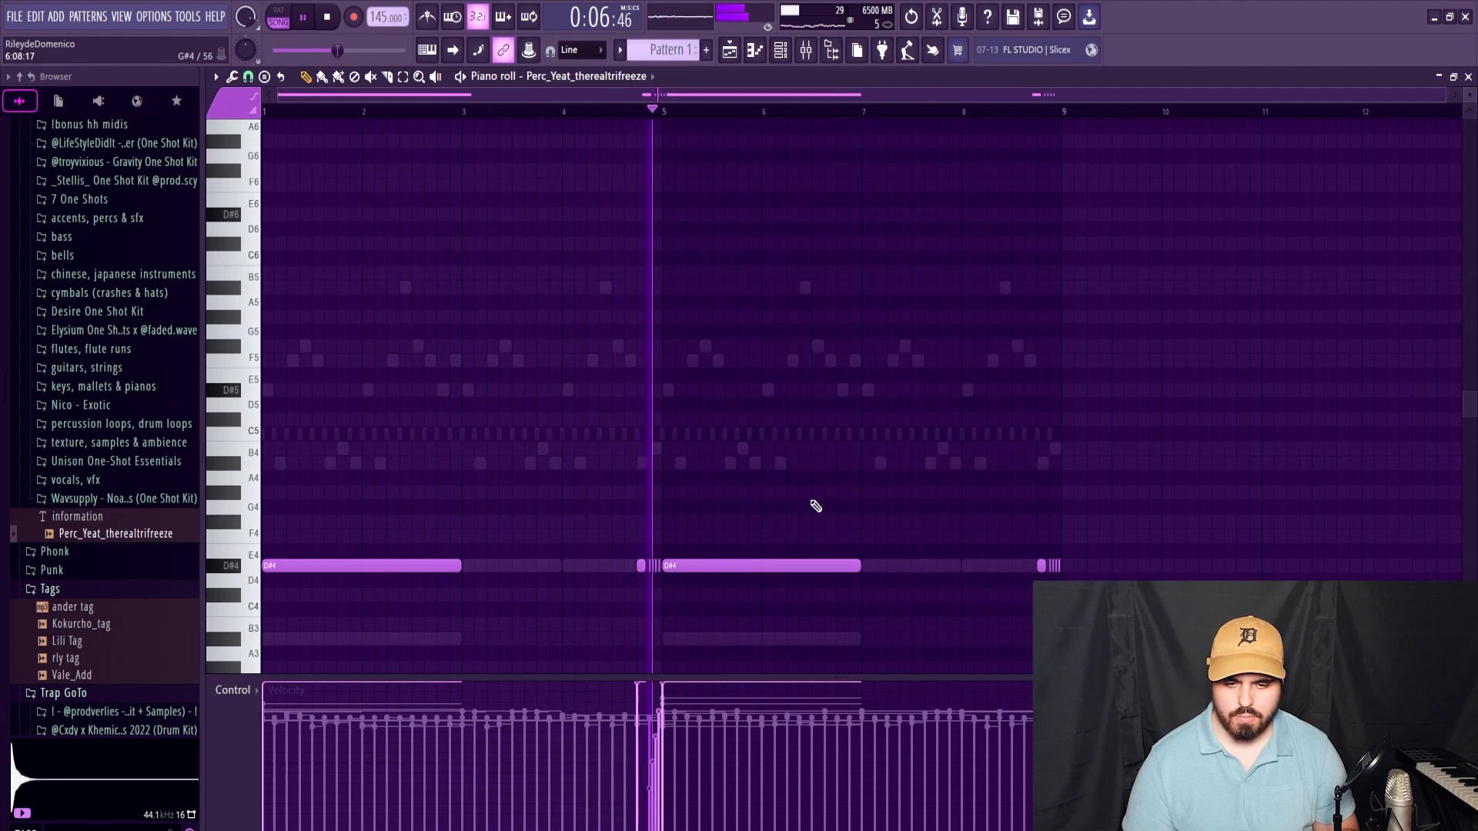
ctrl+click(641, 565)
ctrl+shift+click(1041, 565)
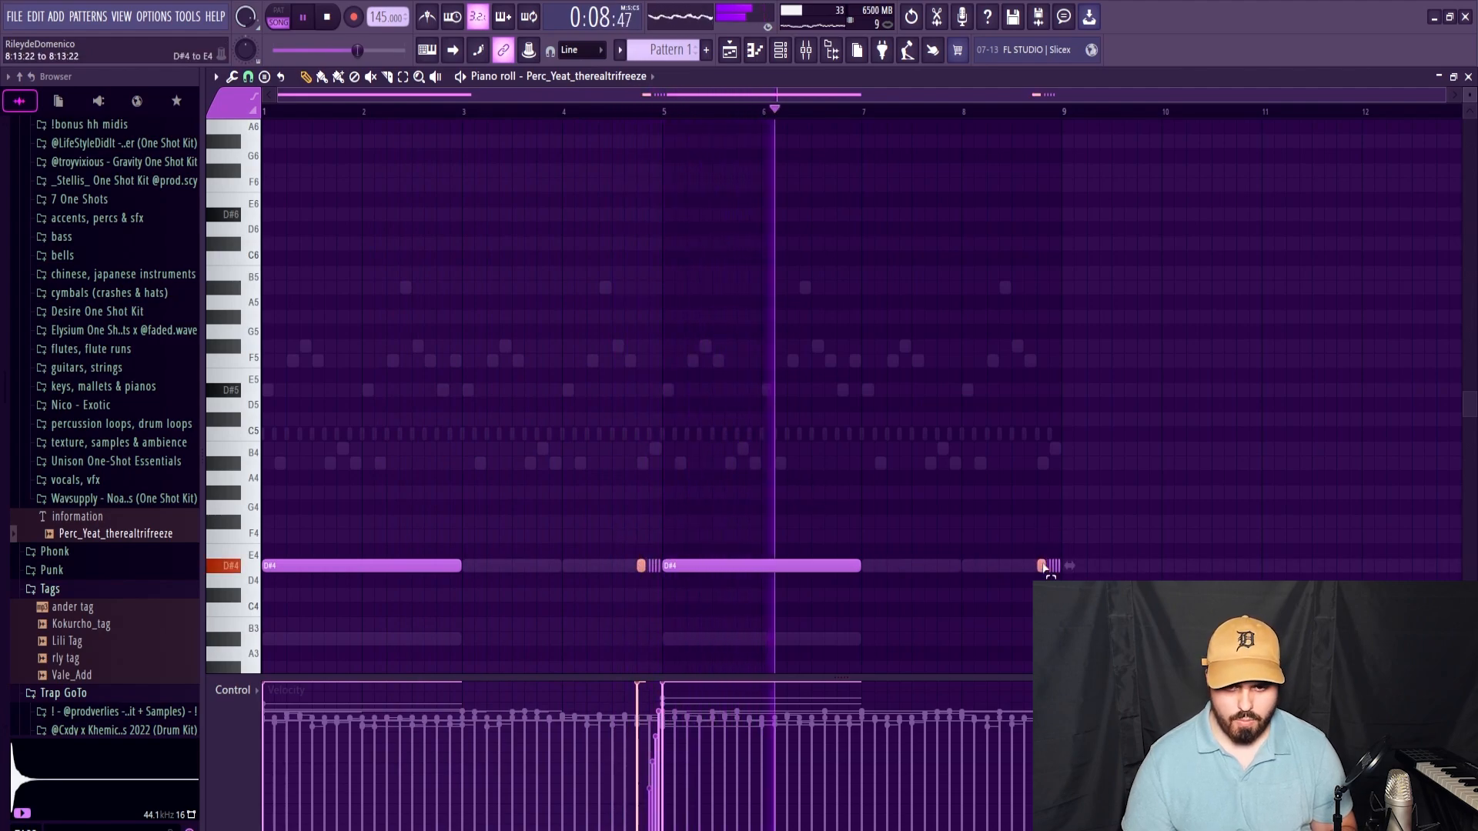
scroll(989, 539, down, 4)
scroll(992, 543, down, 1)
ctrl+click(981, 527)
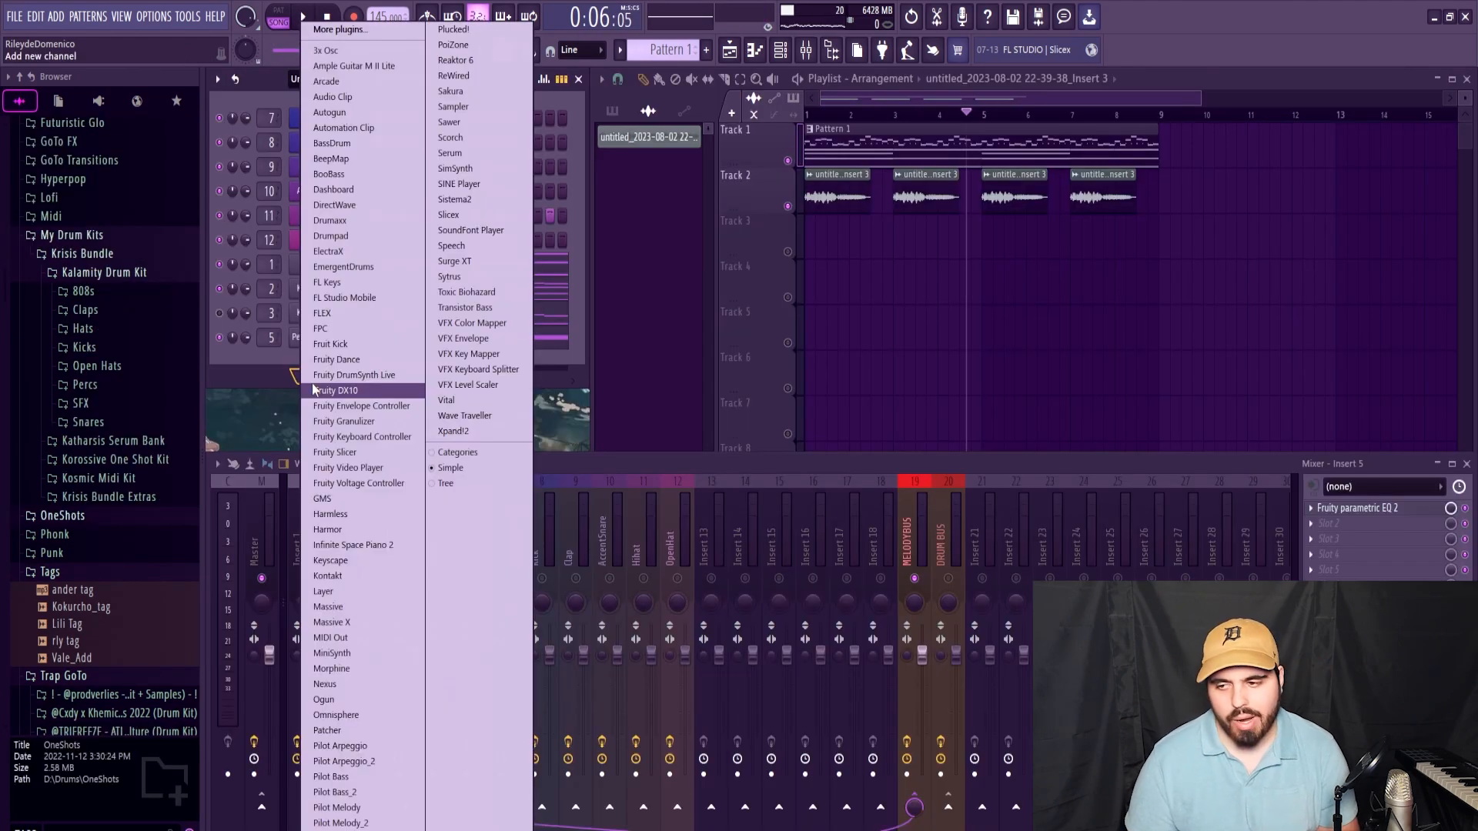
Step: Add a Kontakt channel and write one-bar notes A#4, A#4, B4, G#4, repeated across eight bars, and preview
click(362, 575)
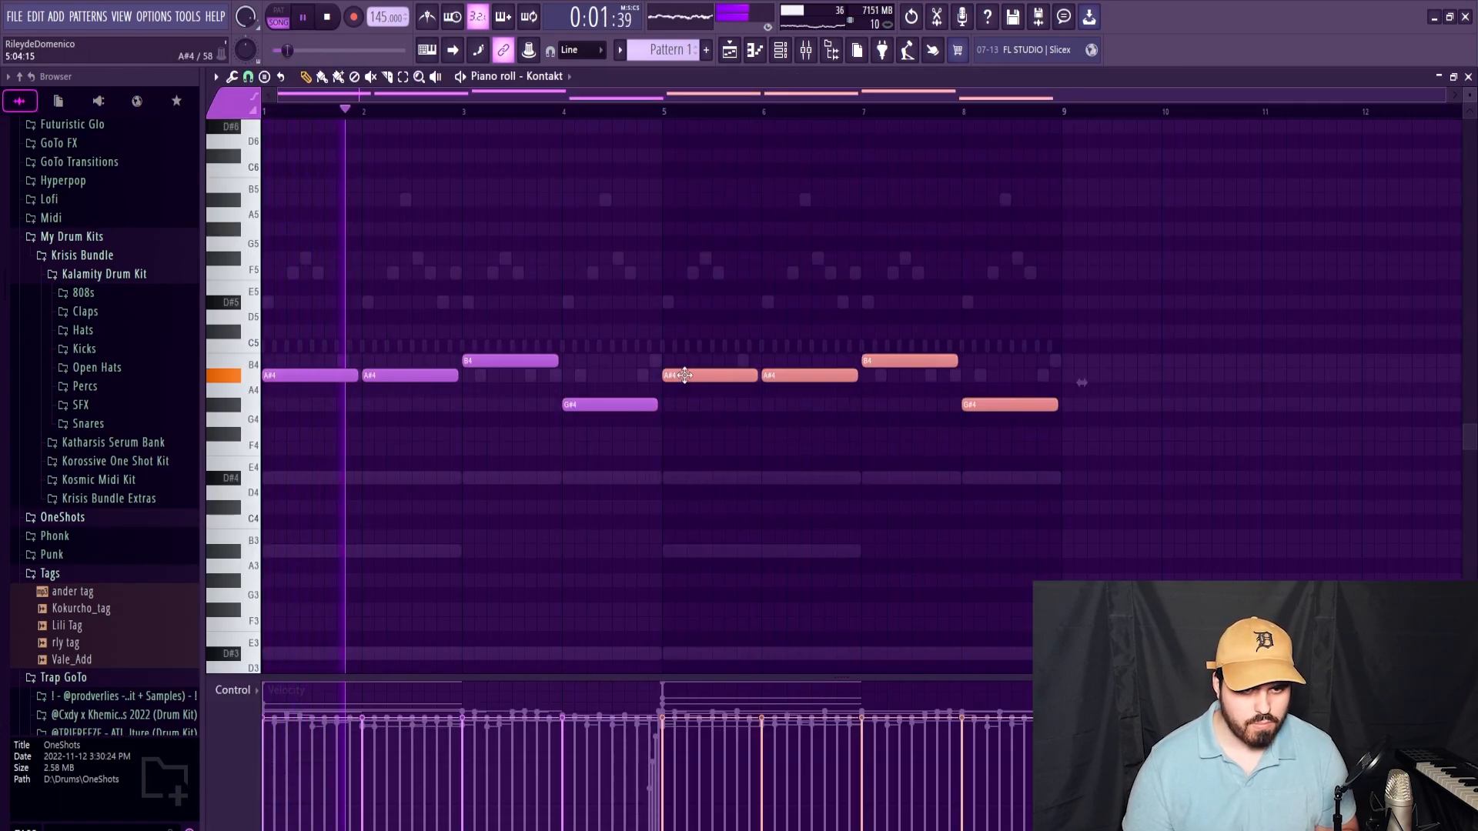
right_click(679, 287)
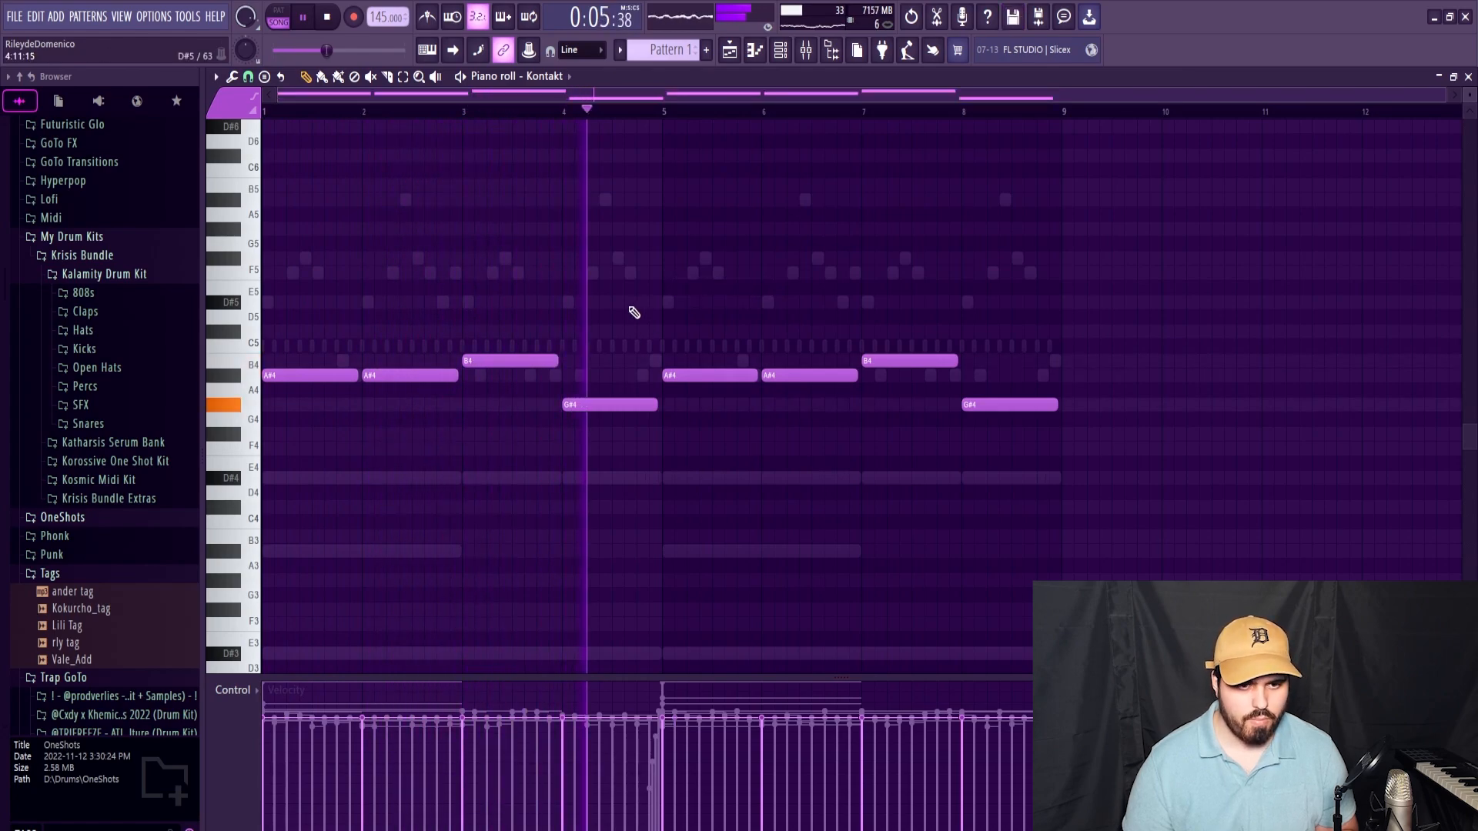
key(space)
Step: Duplicate all Kontakt notes one octave lower and preview the layer with the melody
key(ctrl+a)
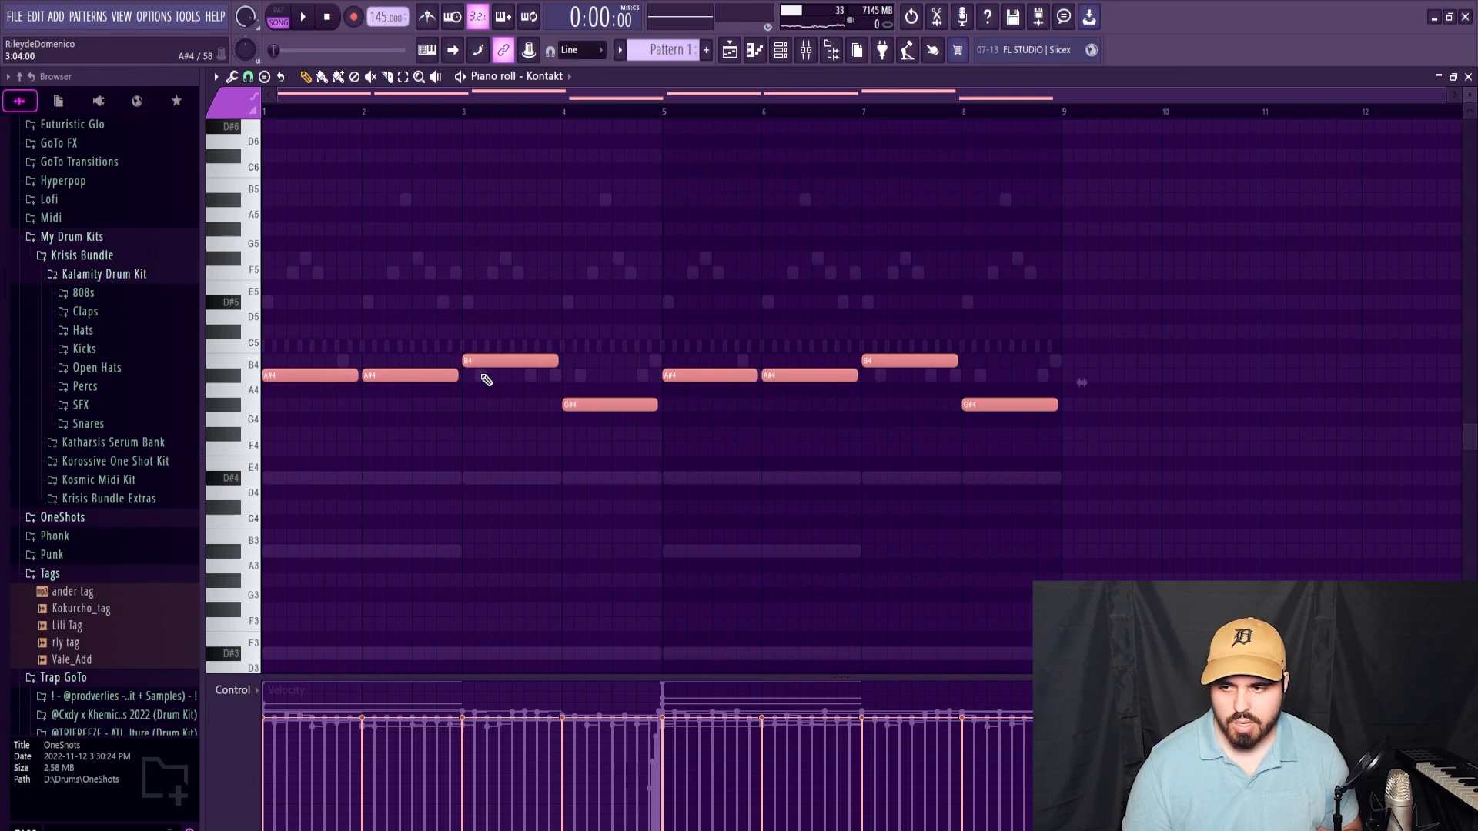
key(ctrl+l)
key(ctrl+z)
key(ctrl+c)
key(ctrl+v)
key(ctrl+Down)
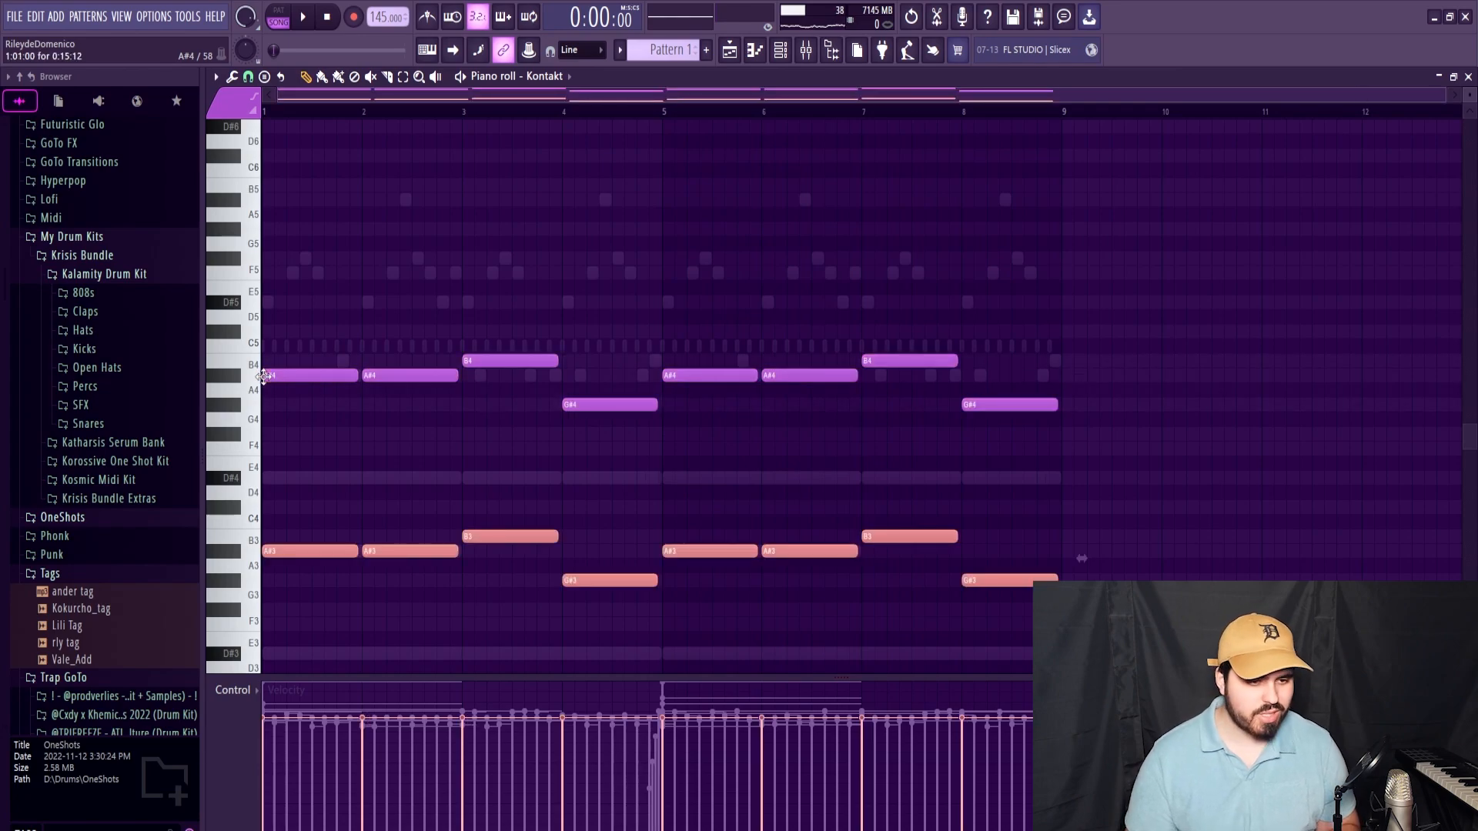
key(ctrl+d)
key(space)
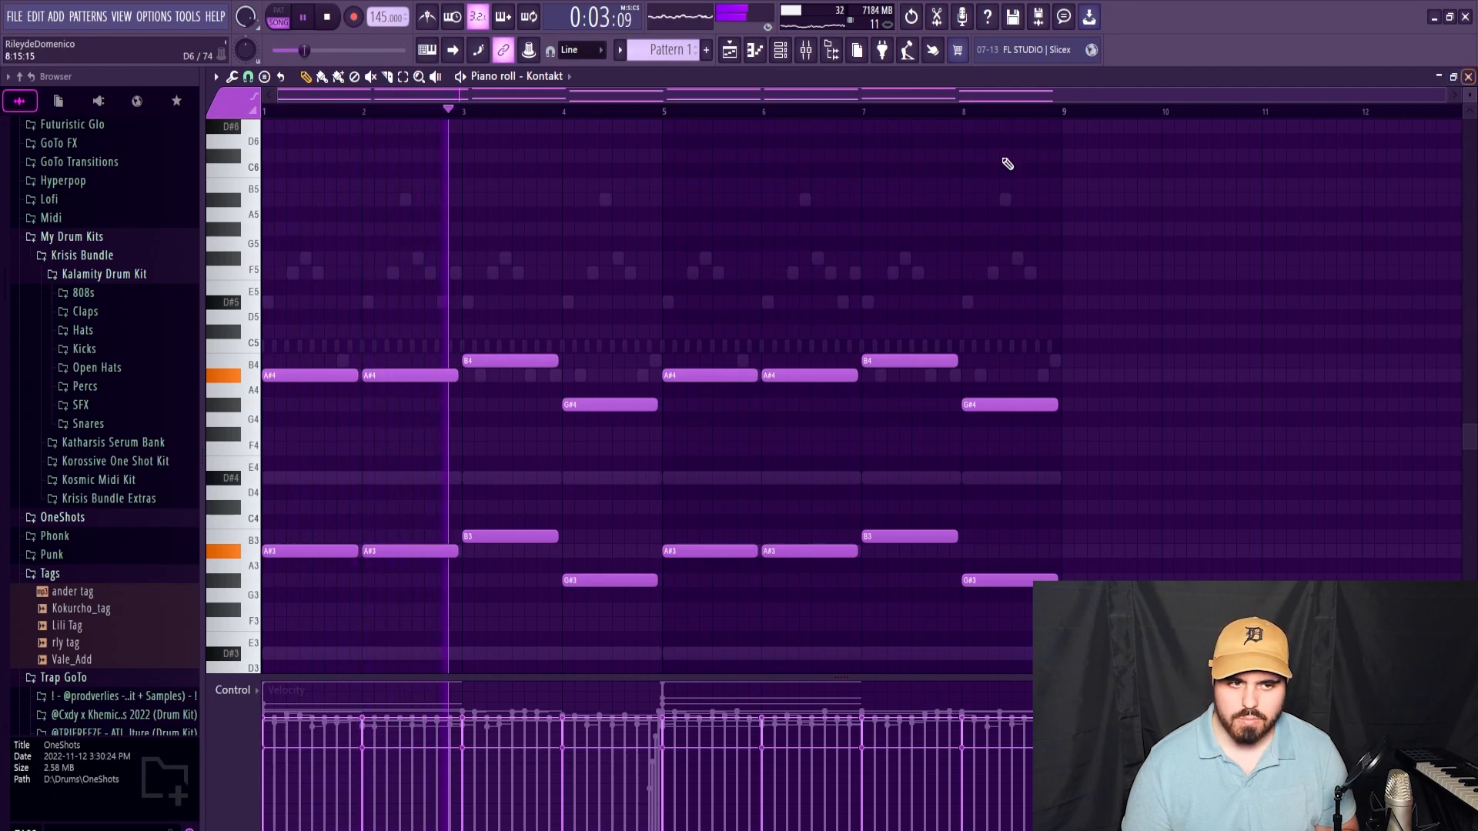
drag(622, 266, 625, 541)
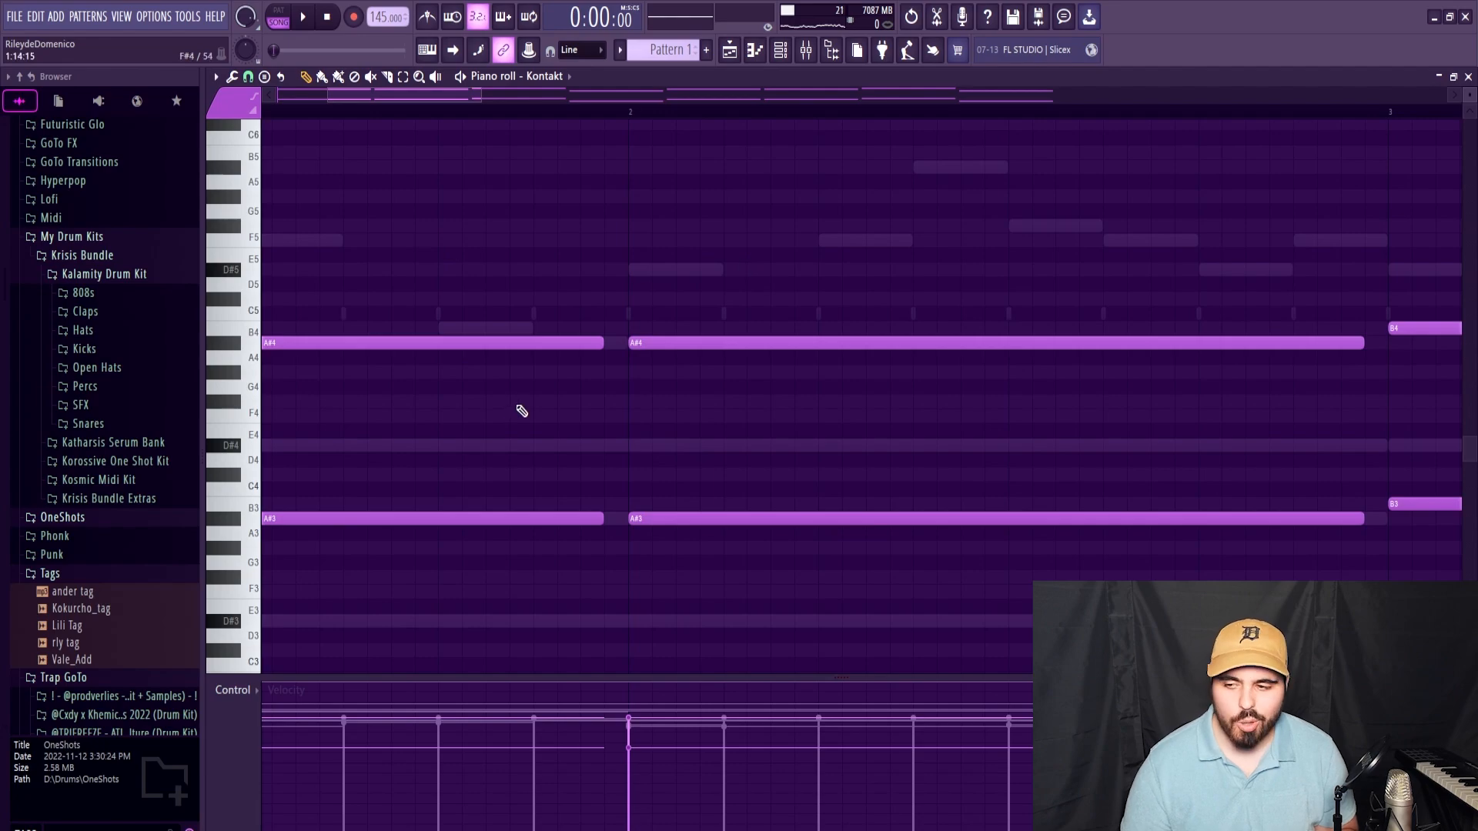
scroll(607, 385, down, 3)
key(space)
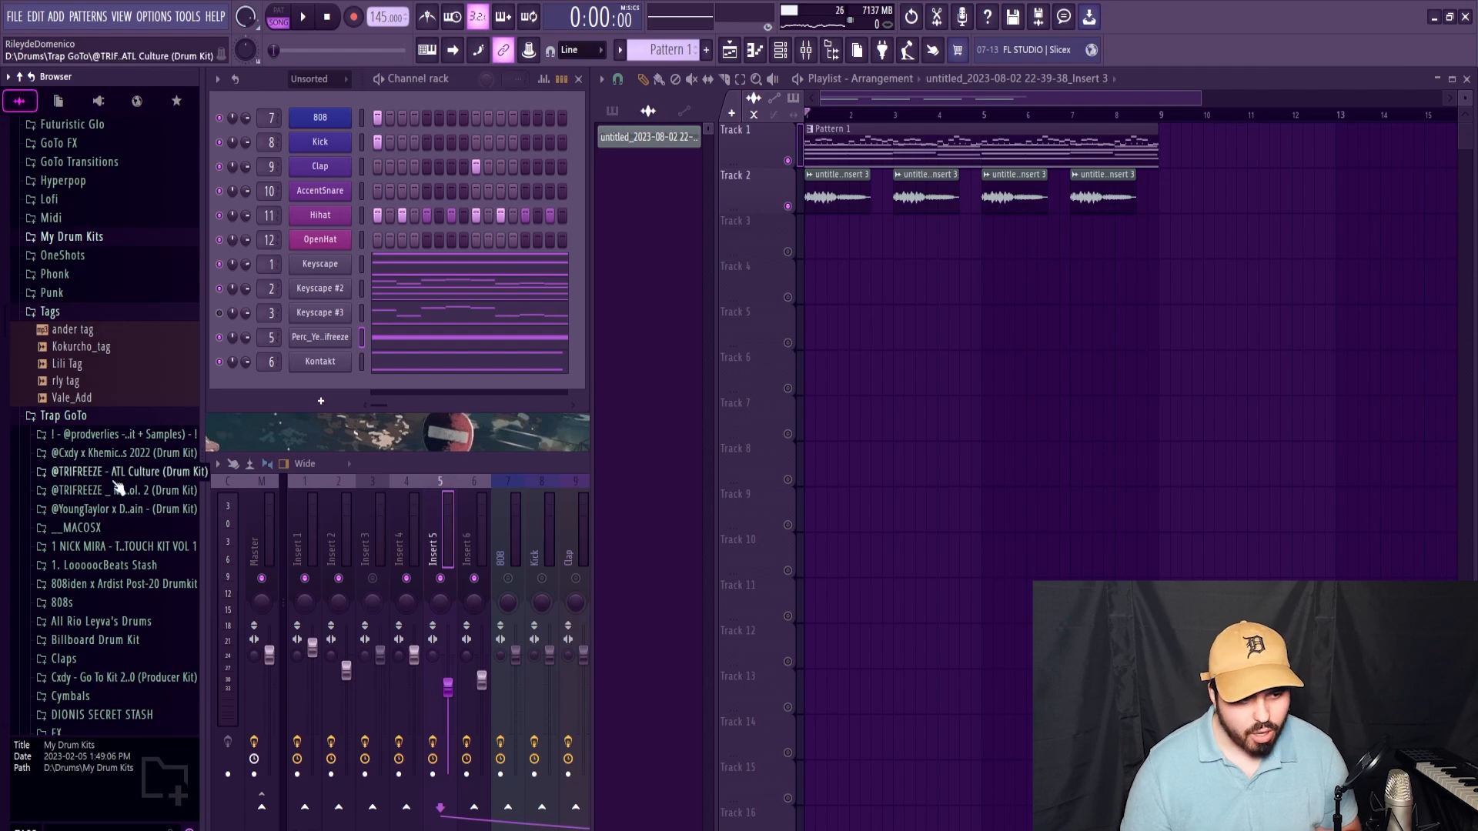
Step: Replace the 808 channel's sample with SHORT SPINZ from the DIONIS SECRET STASH kit and set its first note to D#5
scroll(118, 487, down, 5)
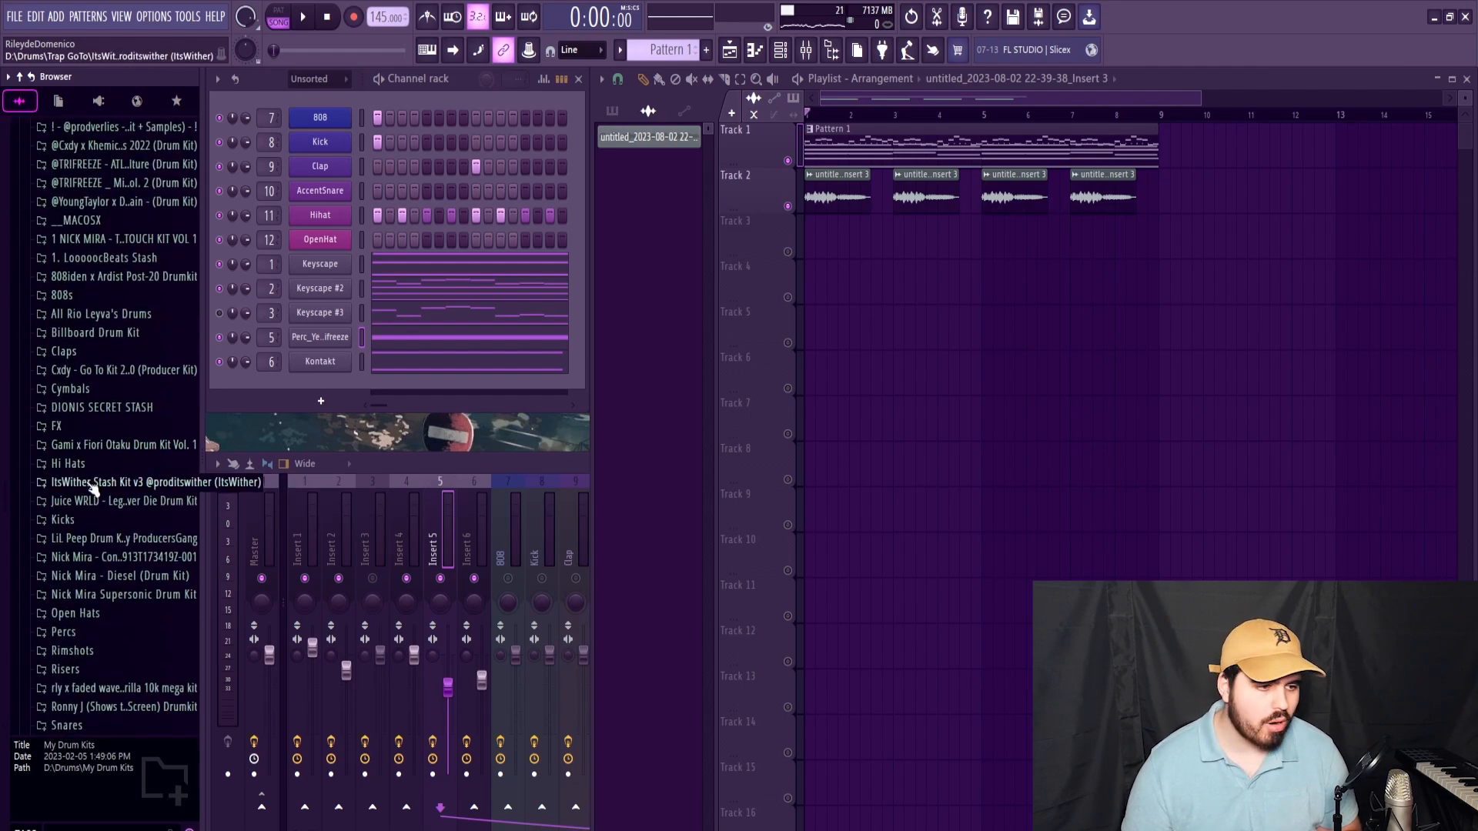
drag(108, 599, 228, 485)
drag(334, 119, 334, 119)
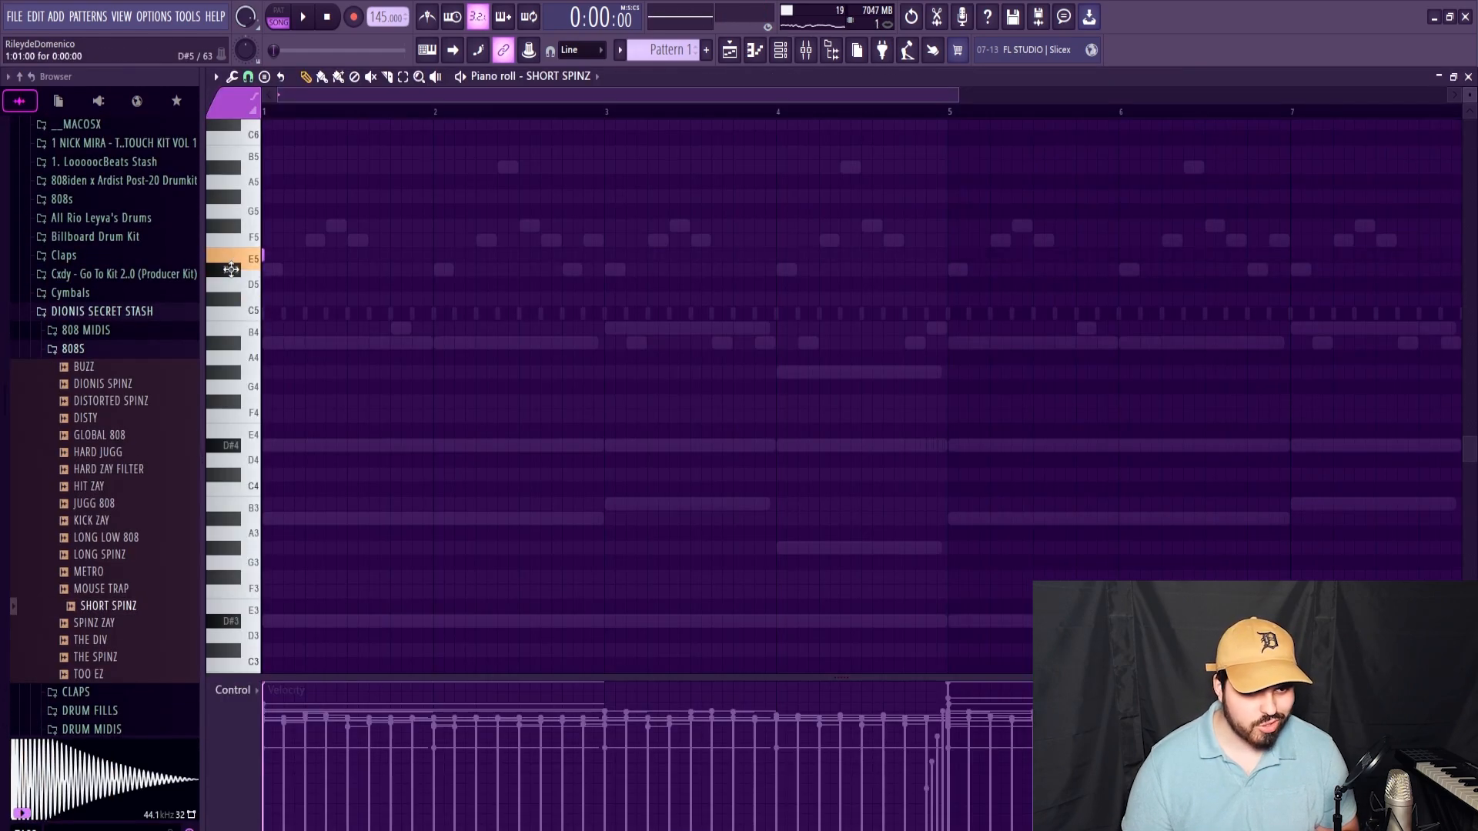
scroll(1066, 234, up, 2)
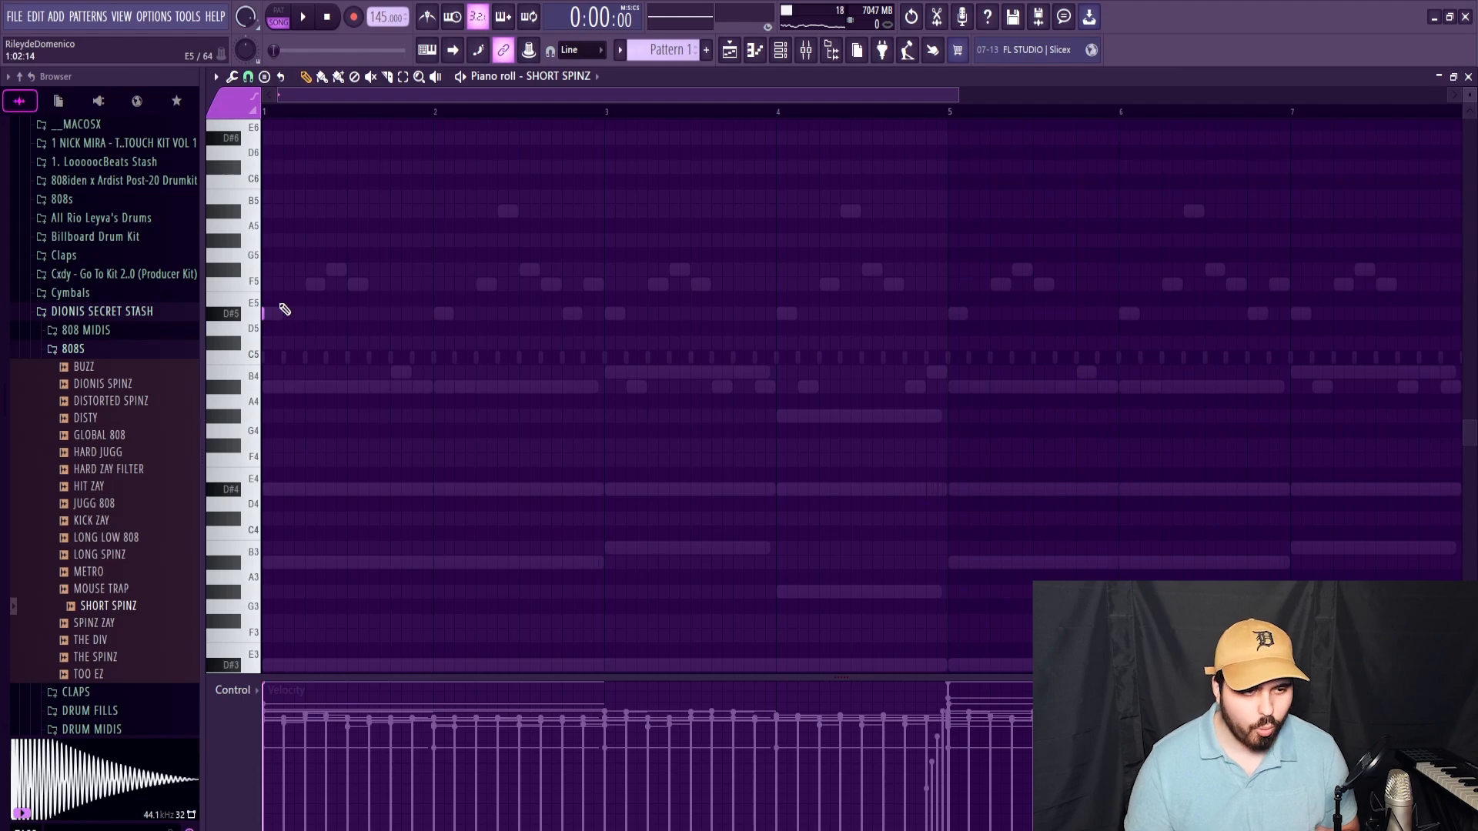
scroll(329, 288, down, 3)
key(space)
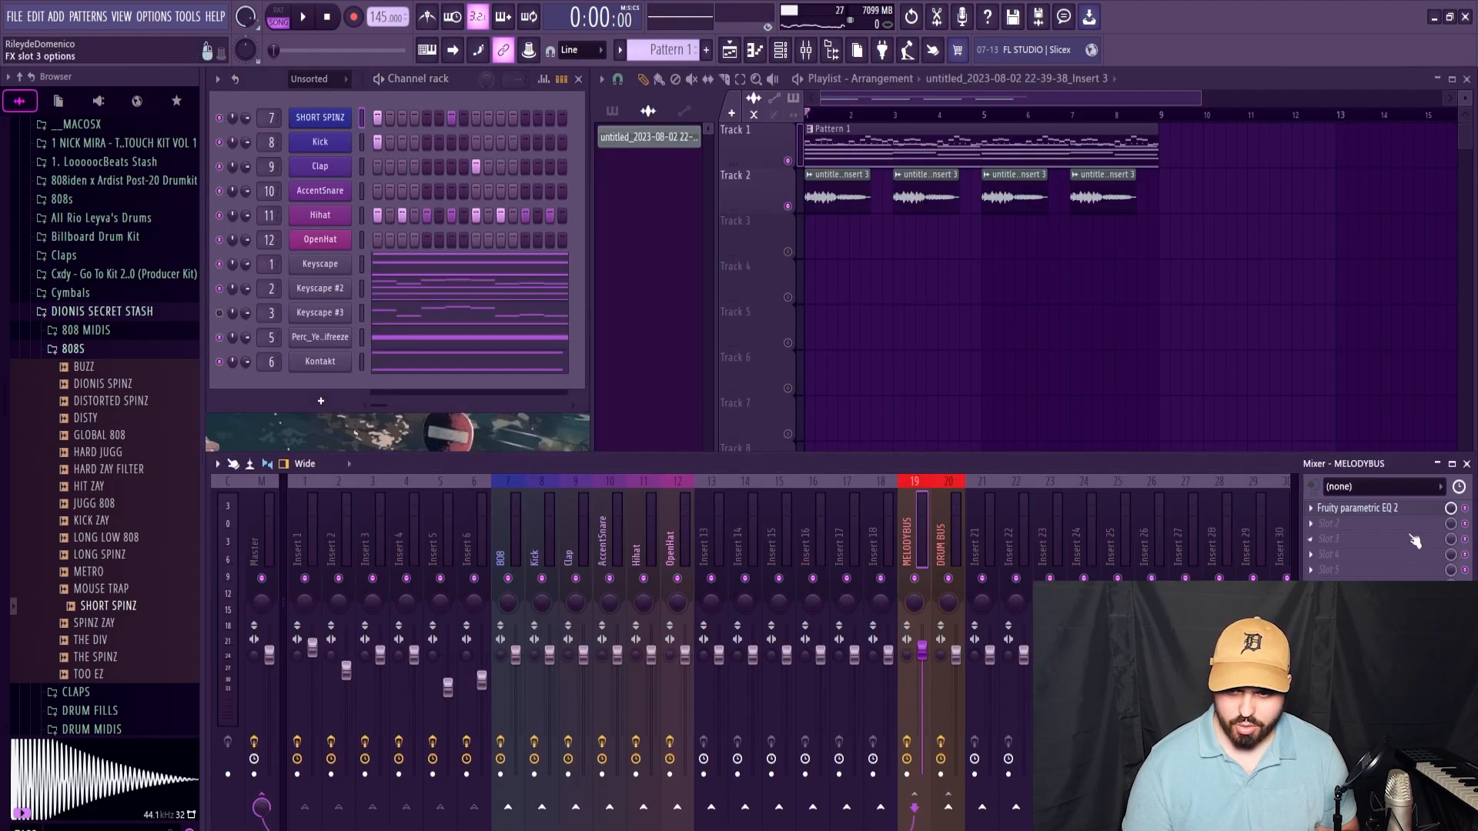
Step: Open the Fruity parametric EQ 2 on the MELODYBUS mixer track
click(1361, 508)
click(643, 177)
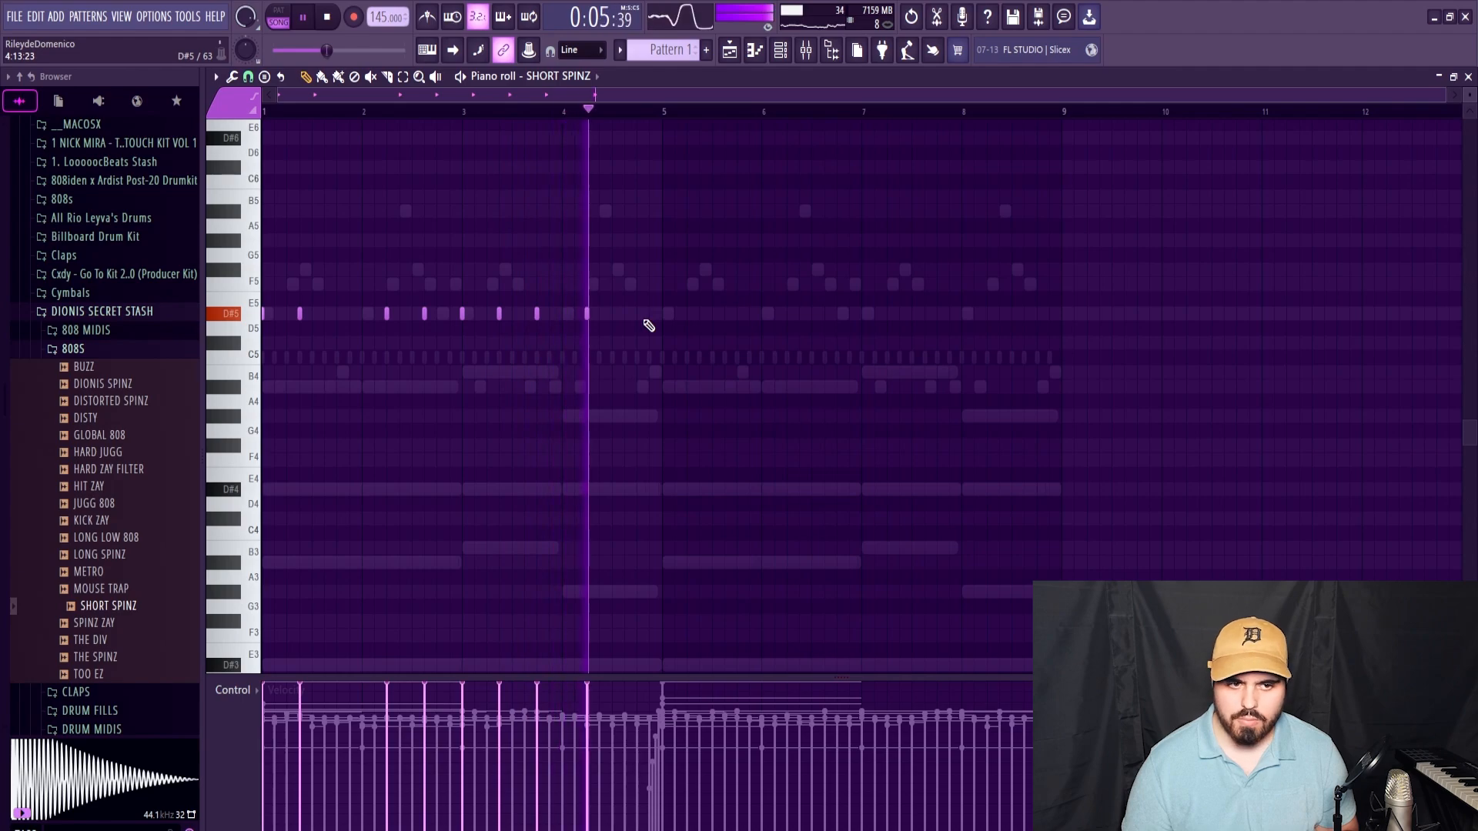
Step: Extend the SHORT SPINZ line in bar 4 with a D#5 note and, at 1/3 beat snap, three A#5 and three F#5 notes
click(599, 314)
click(248, 76)
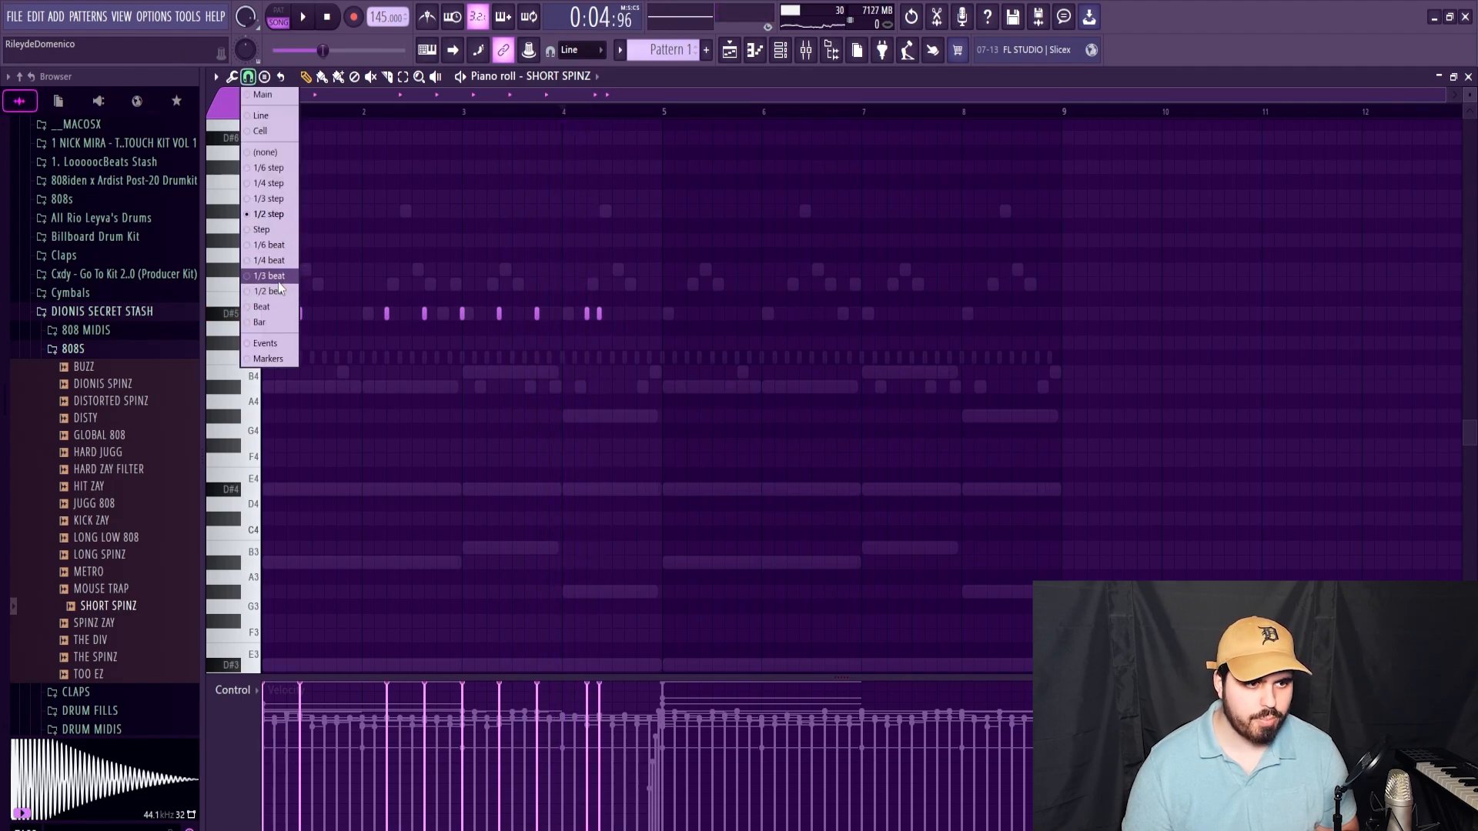
click(279, 279)
scroll(626, 270, up, 3)
click(578, 269)
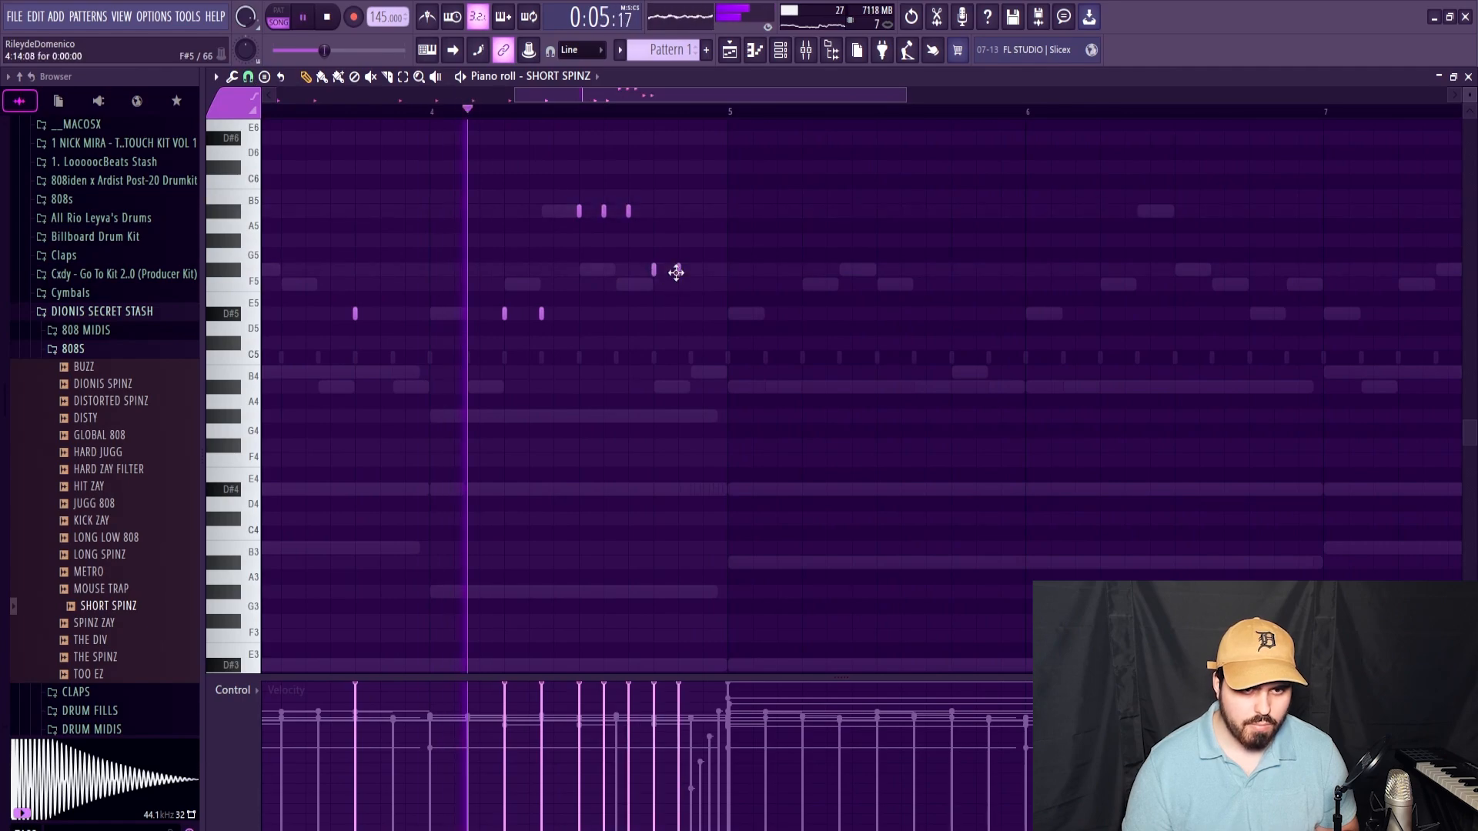
Step: Duplicate the four-bar SHORT SPINZ pattern into bars 5–8
key(space)
key(ctrl+a)
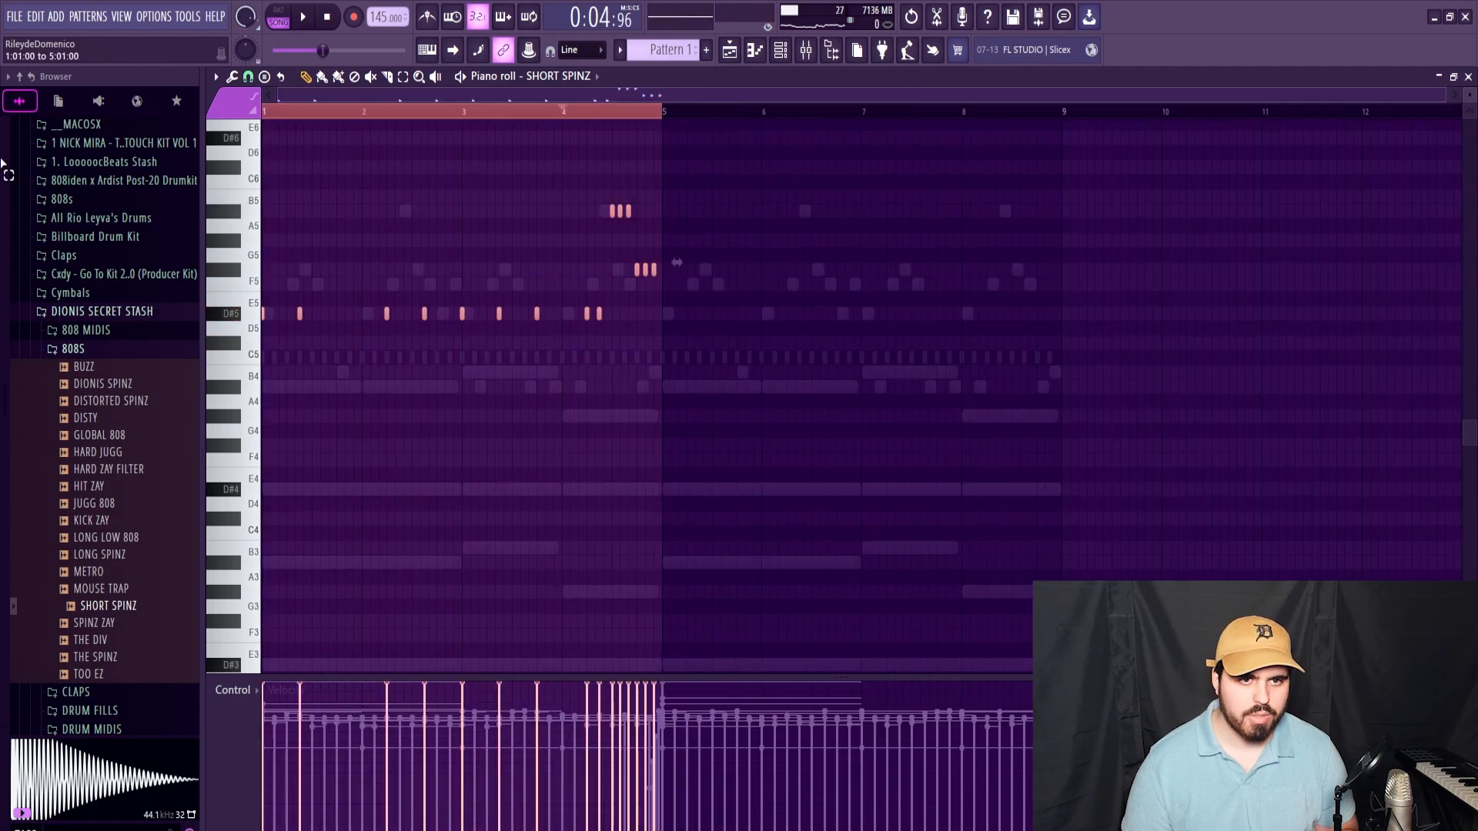
key(ctrl+b)
click(570, 114)
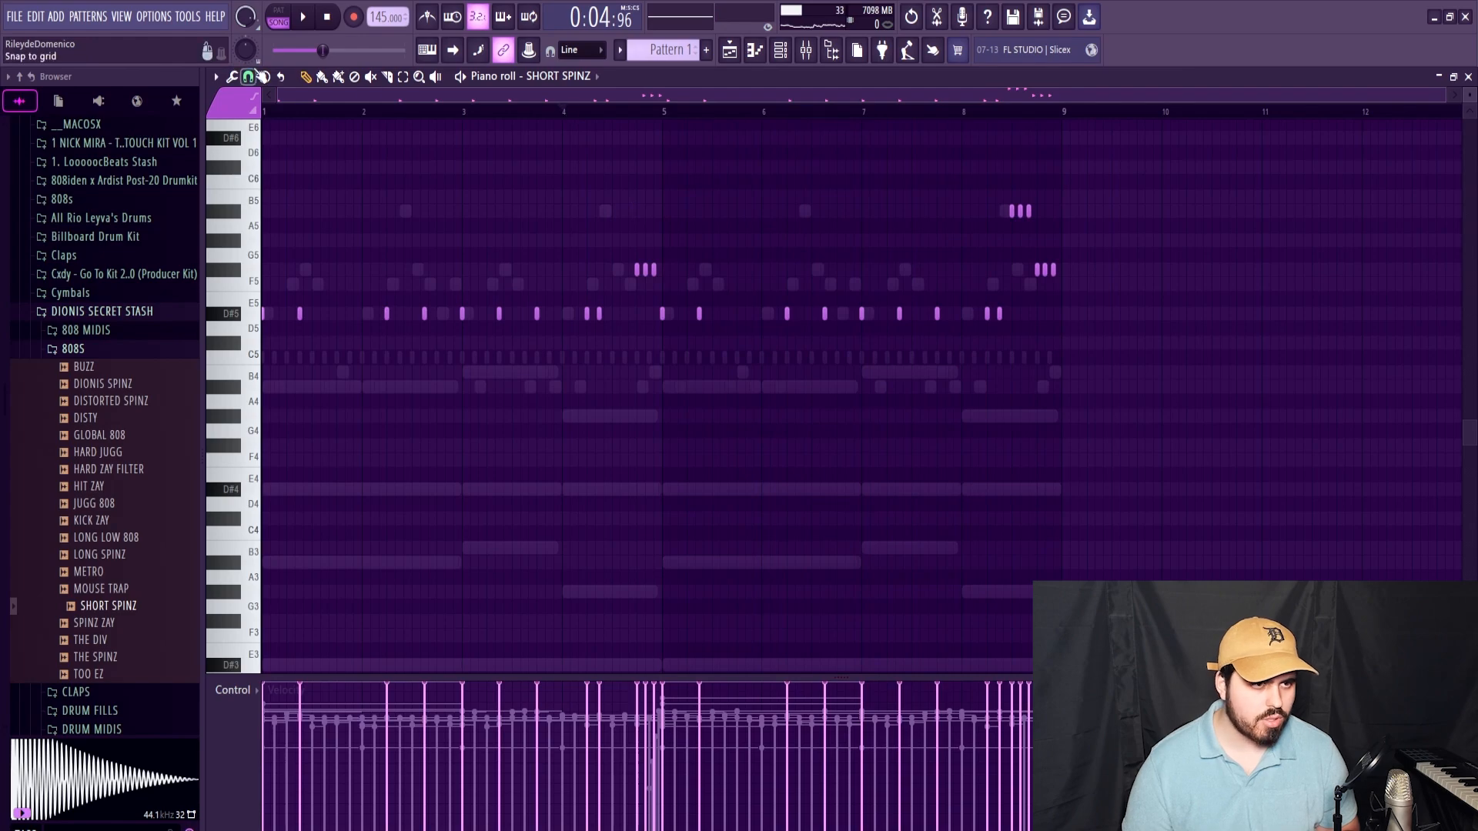
Step: Set the snap to 1/2 step and replace bar 4's triplet rolls with single A#5 and F#5 notes
click(257, 75)
click(276, 215)
scroll(601, 221, up, 4)
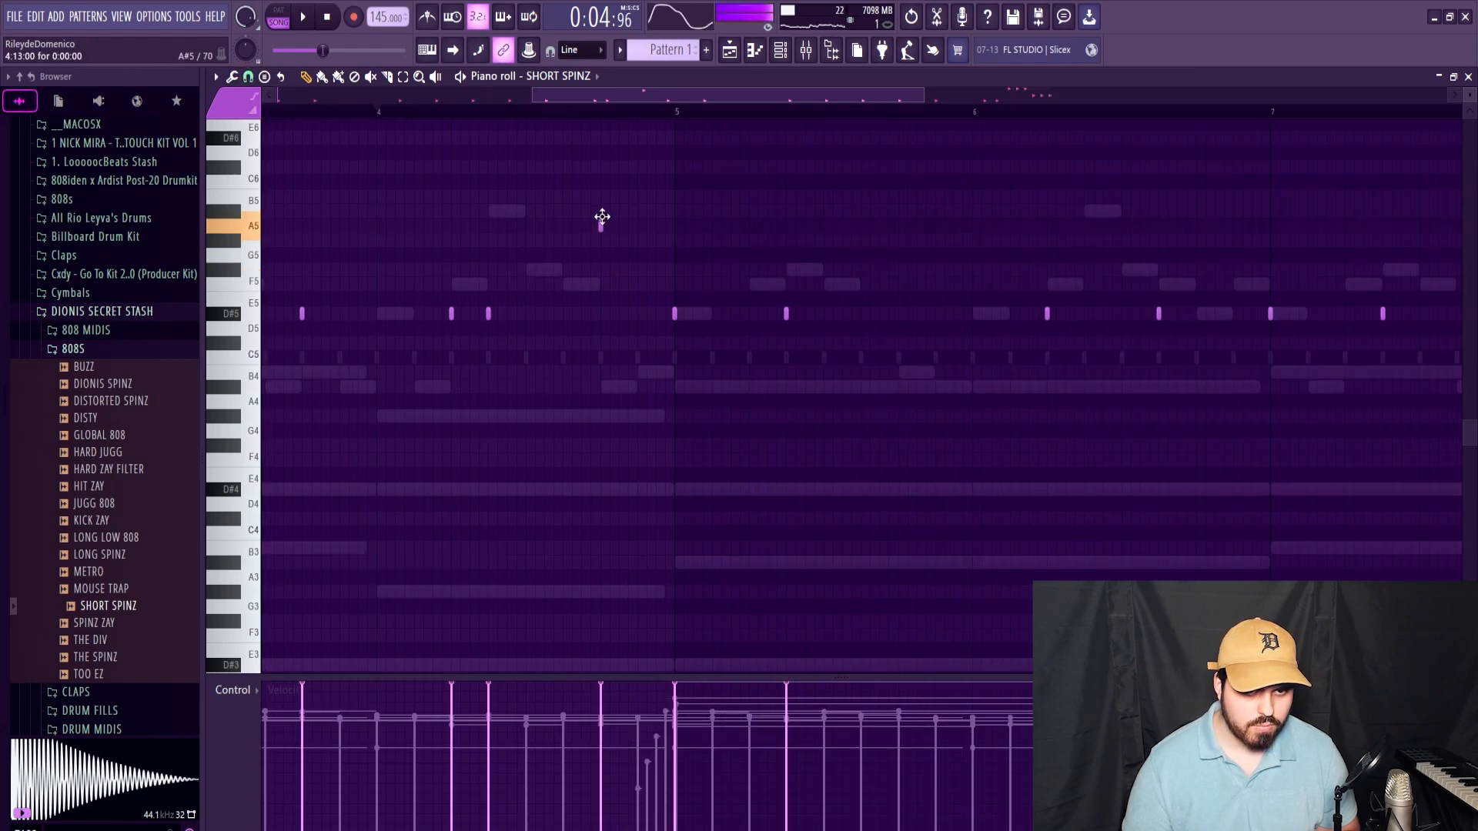
scroll(621, 261, down, 4)
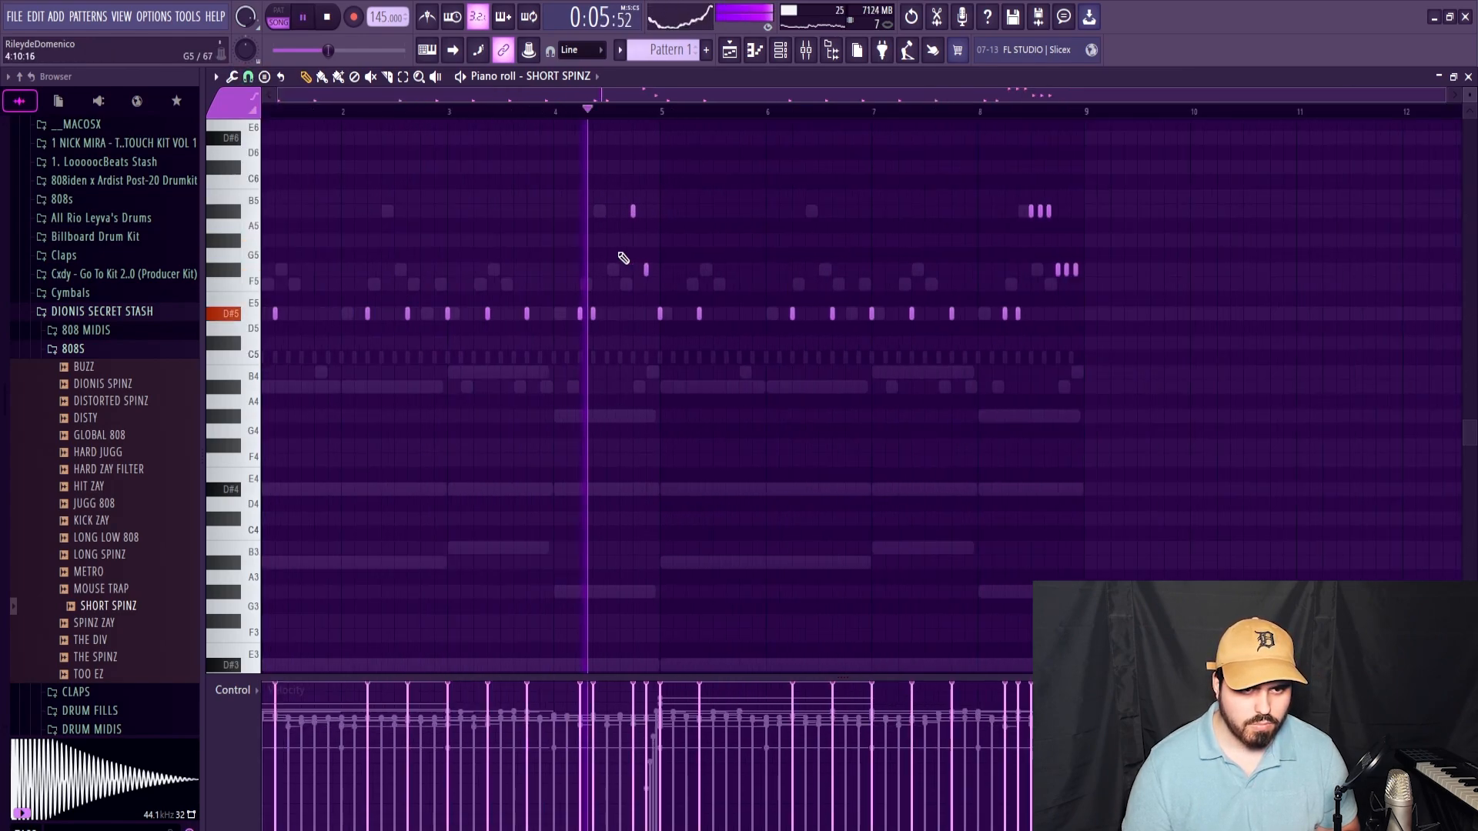
key(space)
Step: Add a short slide note at 4:13 in the SHORT SPINZ line, sliding to A#5, and preview the slide
scroll(639, 238, up, 5)
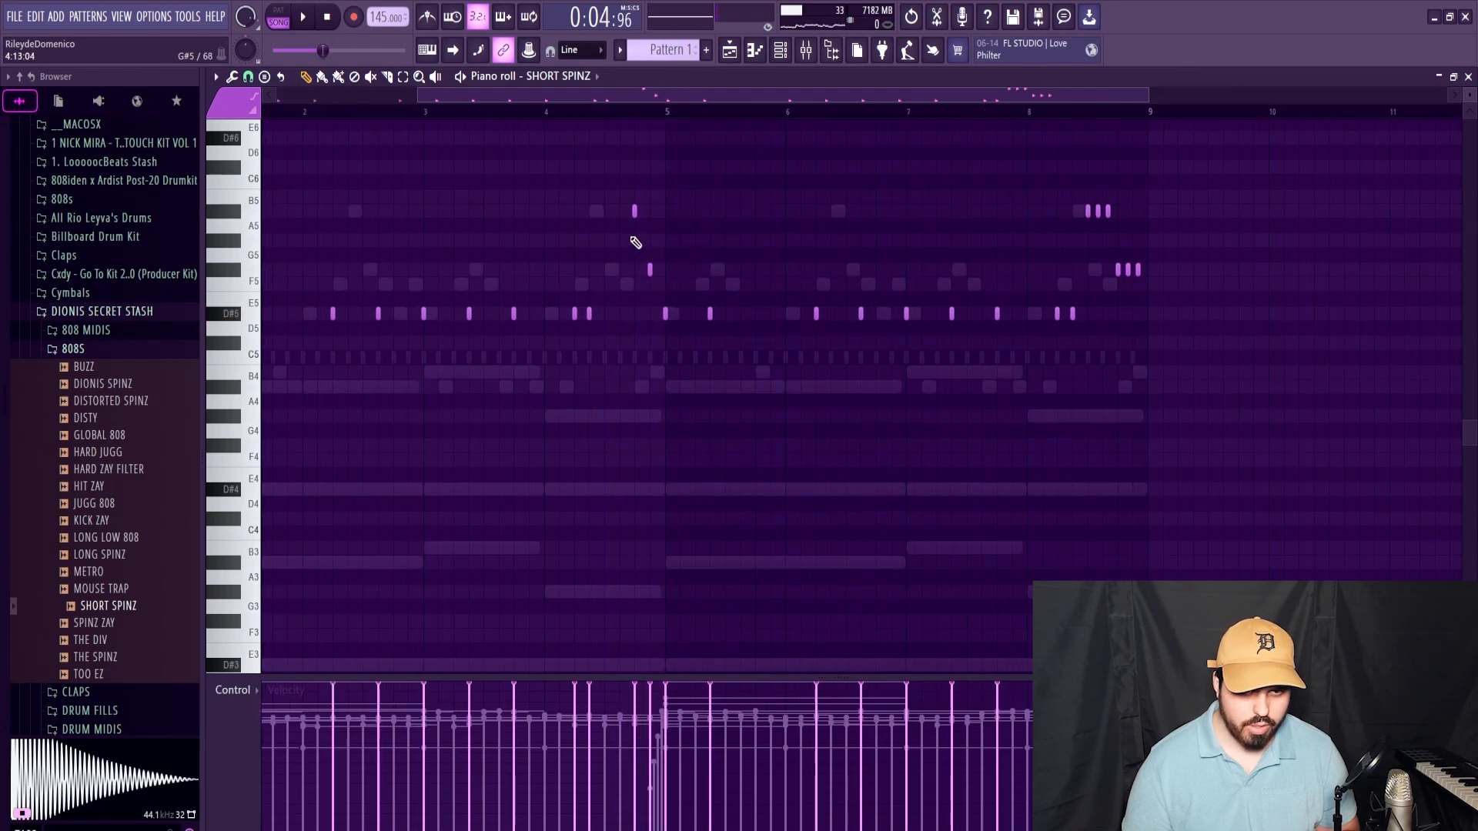
double_click(645, 241)
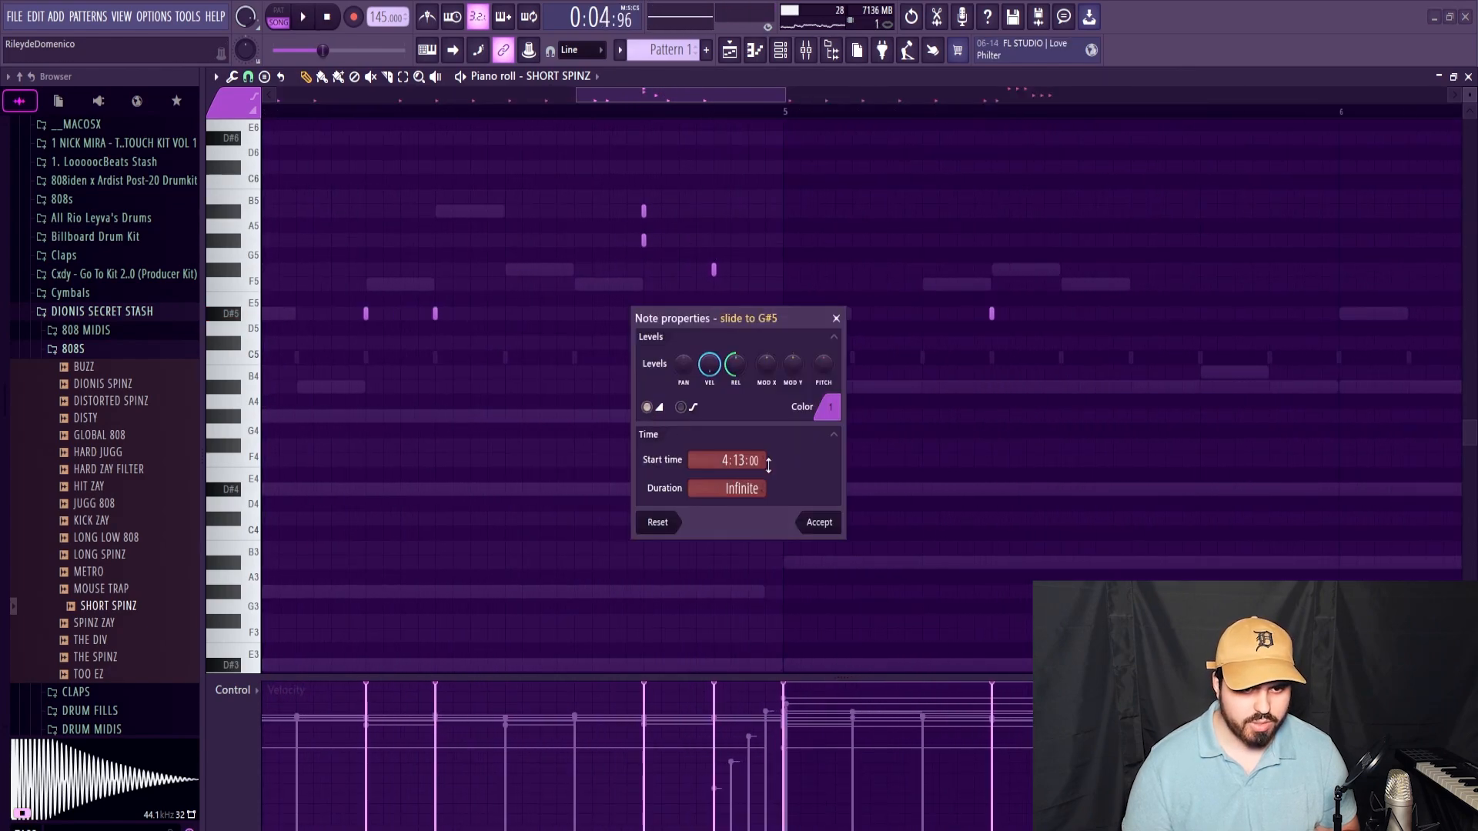
click(822, 522)
scroll(654, 238, up, 4)
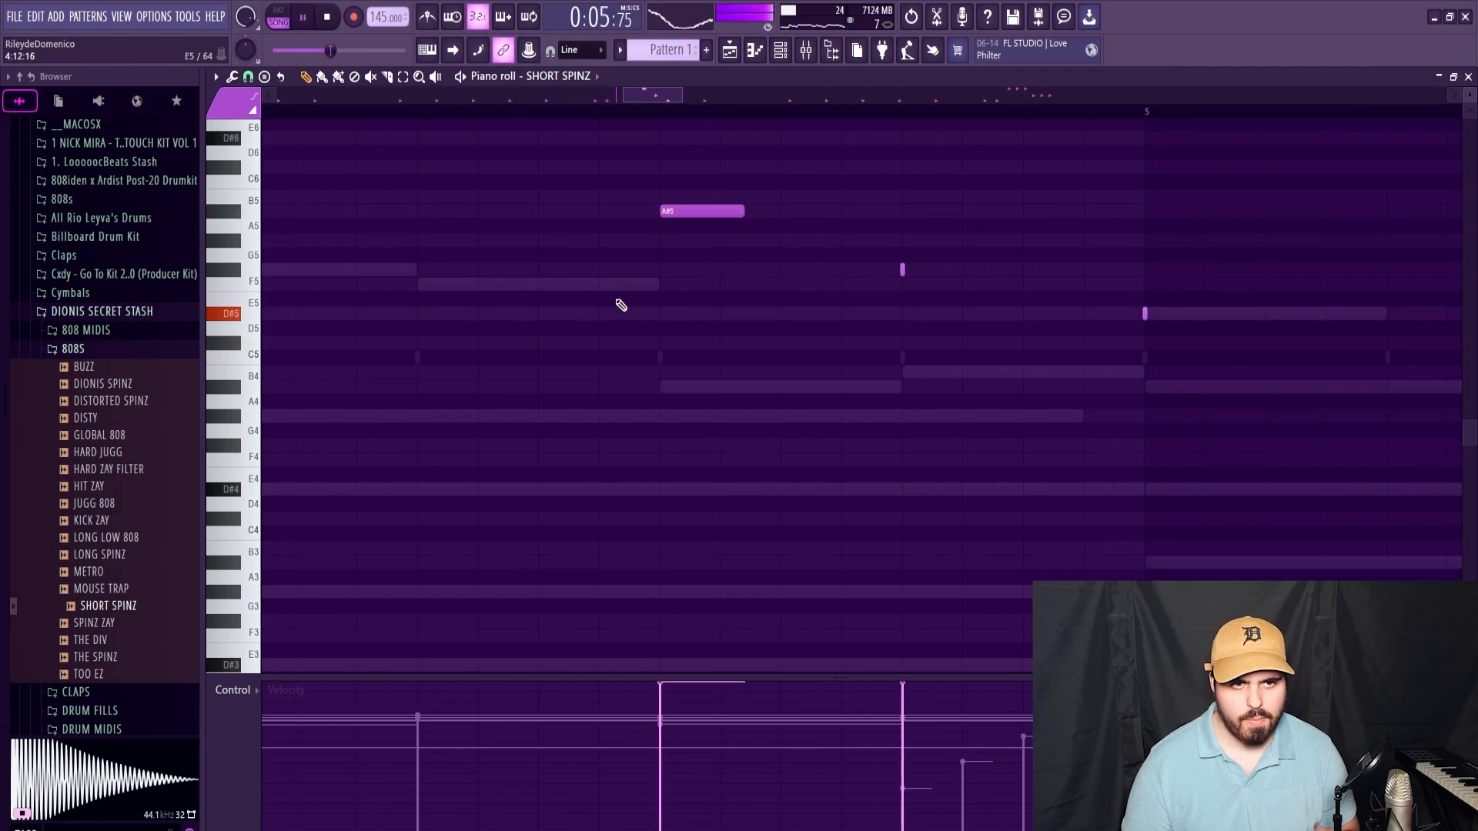
scroll(666, 303, down, 5)
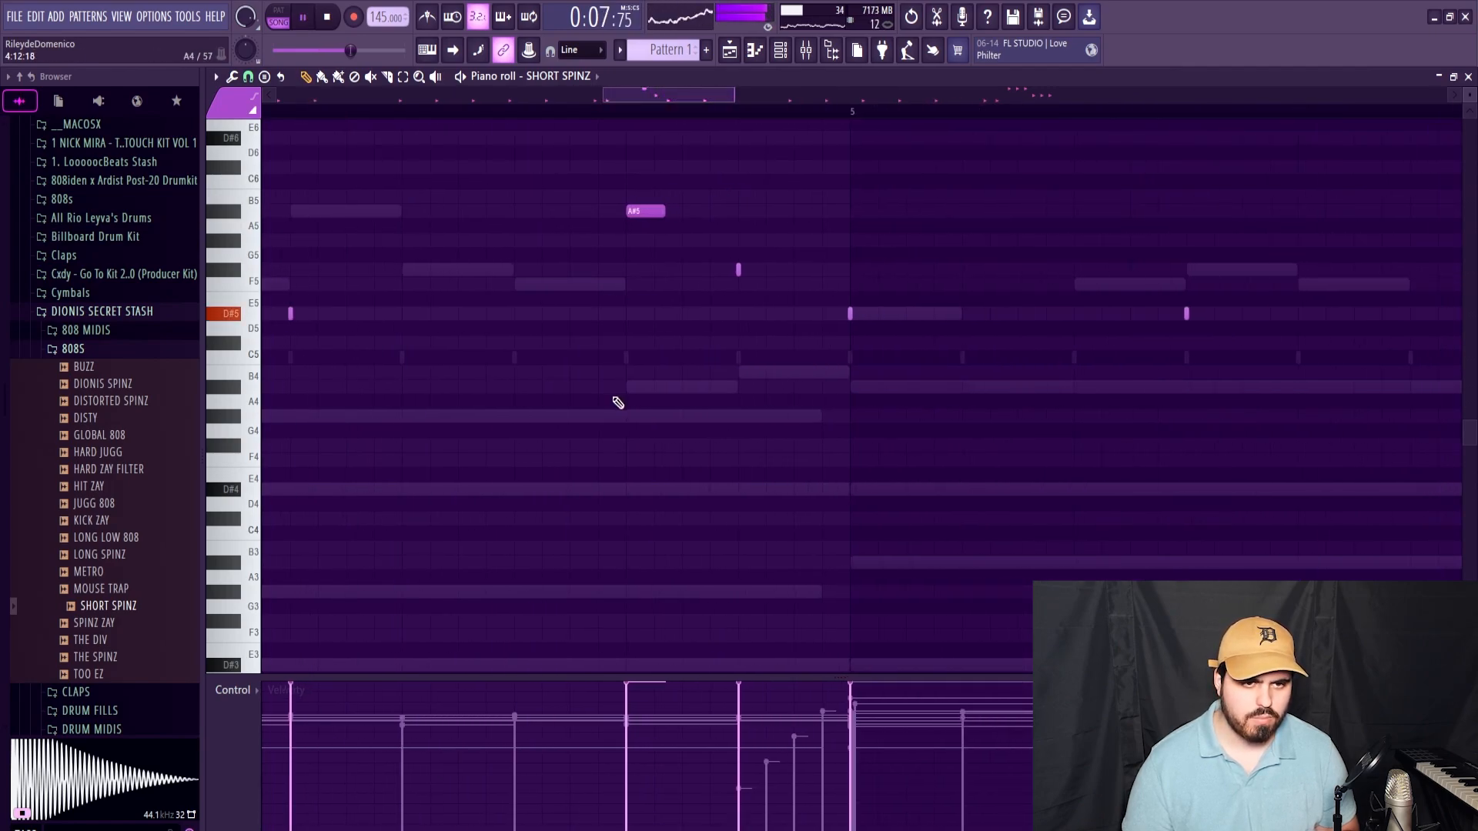
key(space)
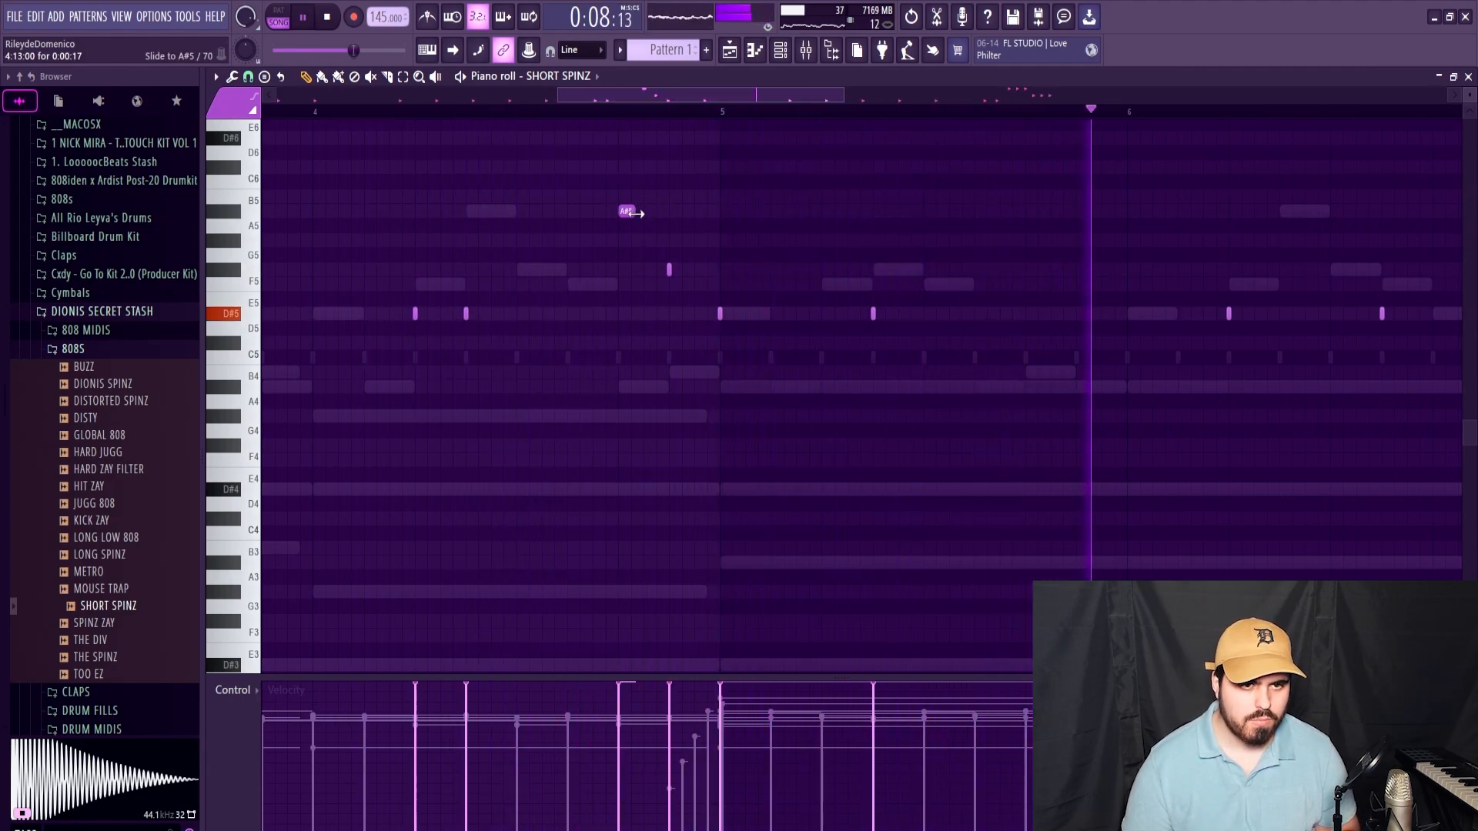
ctrl+click(628, 212)
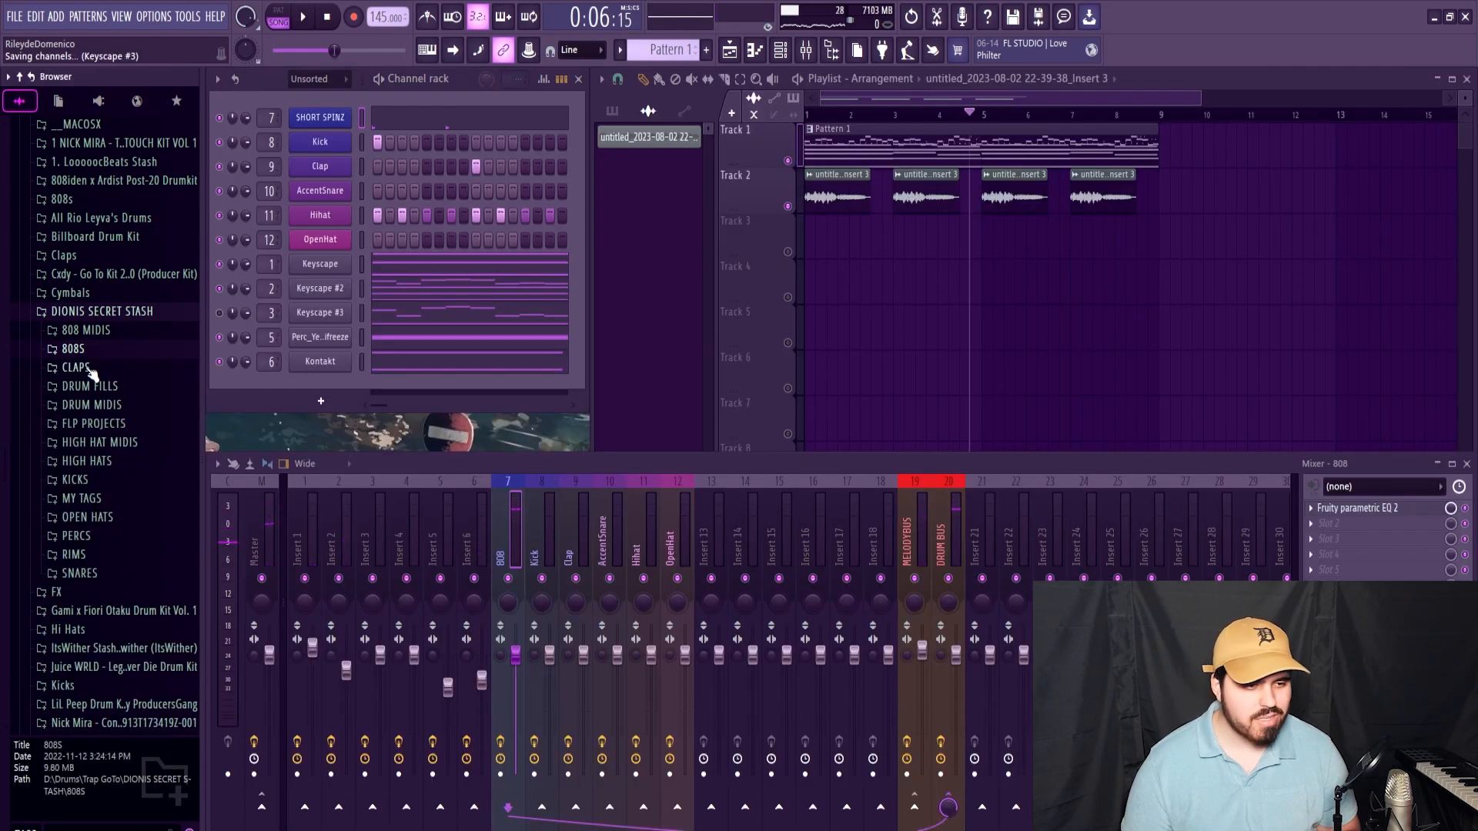
Step: Replace the Clap channel's sample with the LUGER snare from the DIONIS SECRET STASH kit and preview it in the beat
click(91, 371)
key(space)
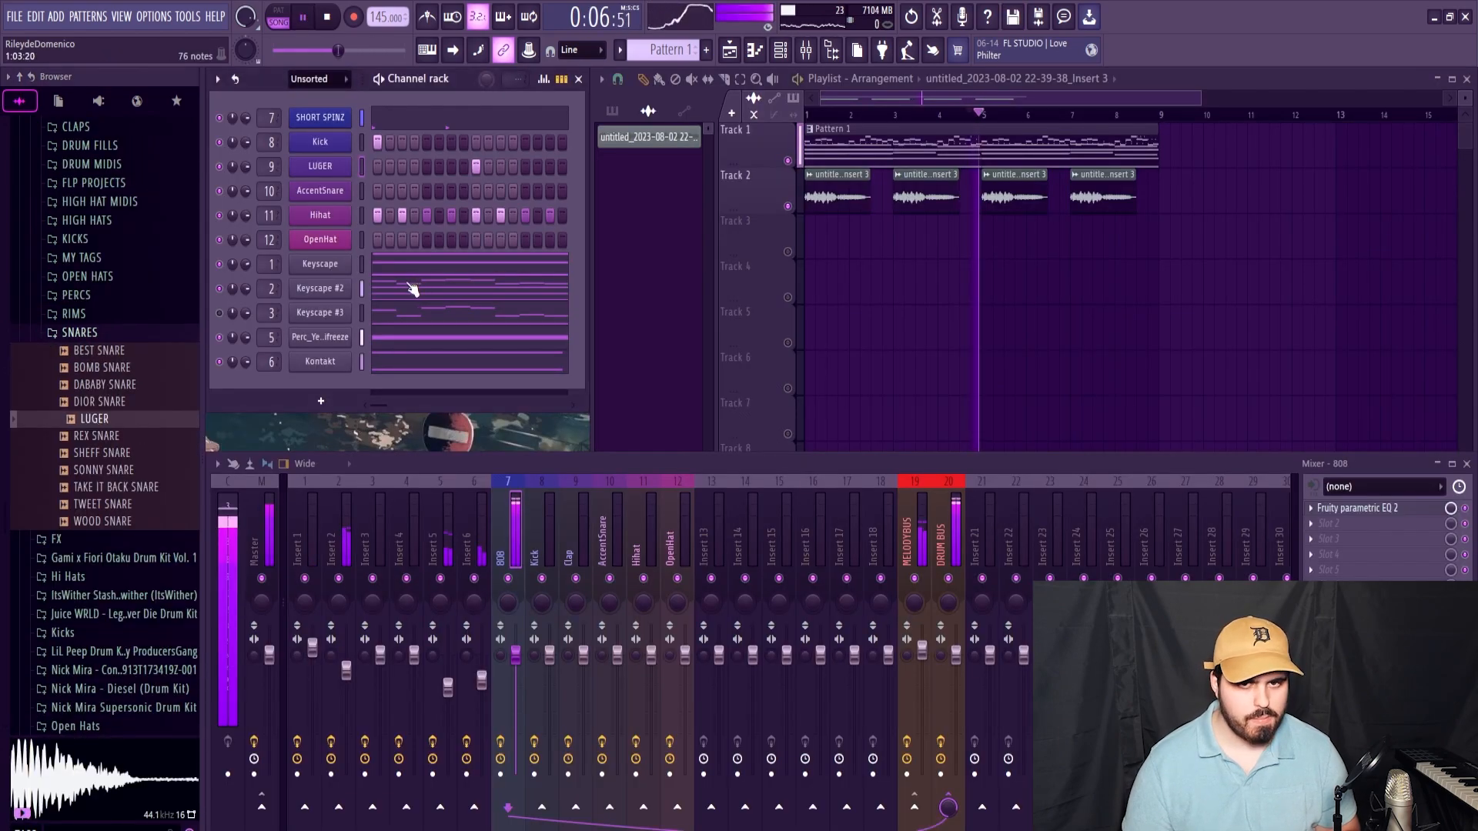
click(80, 347)
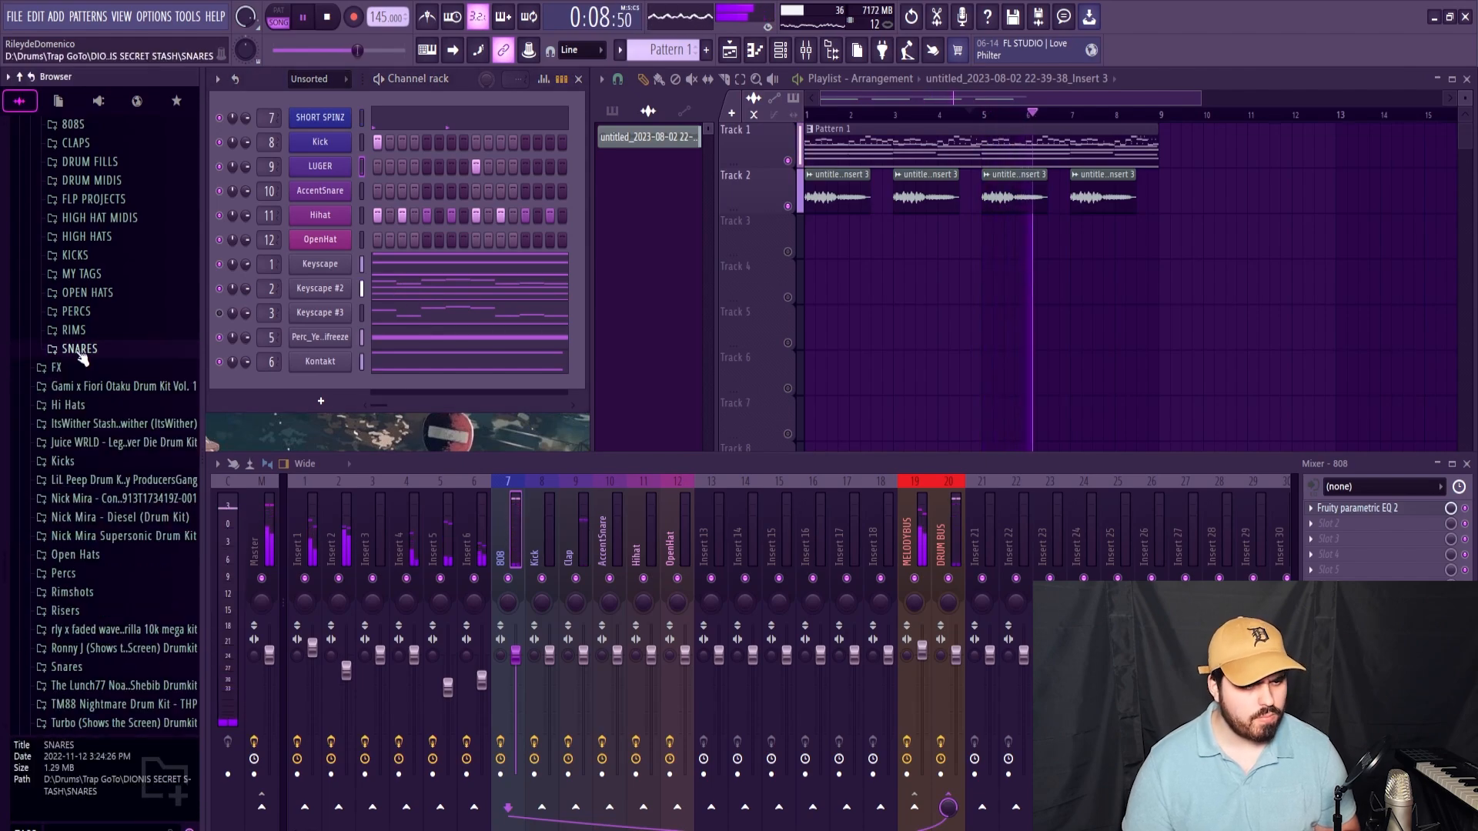
scroll(80, 337, up, 5)
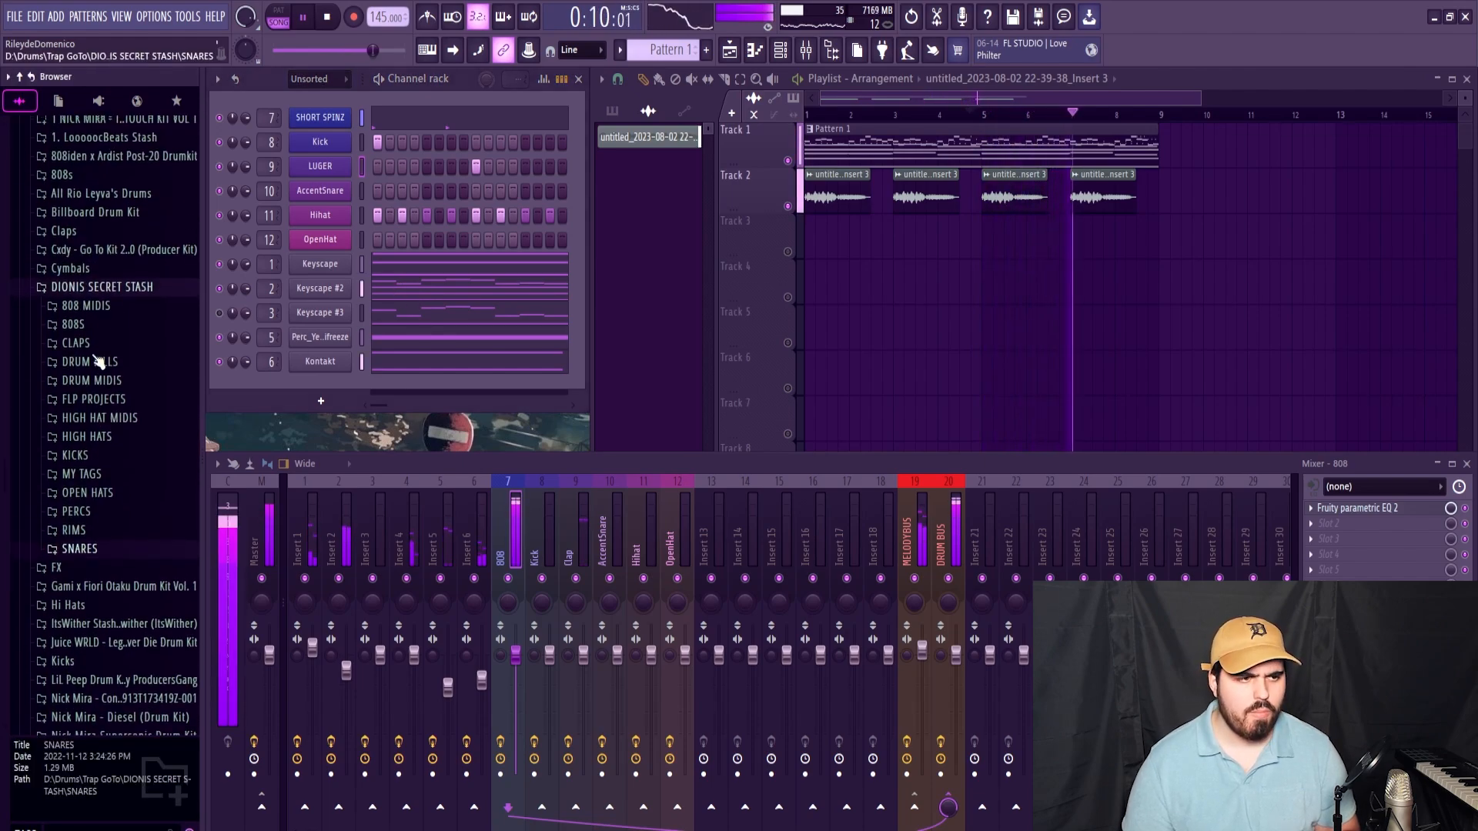
Step: Replace the Hihat channel's sample with NEXT PYREX HAT from the DIONIS SECRET STASH kit and open its piano roll
click(86, 440)
drag(100, 579, 331, 216)
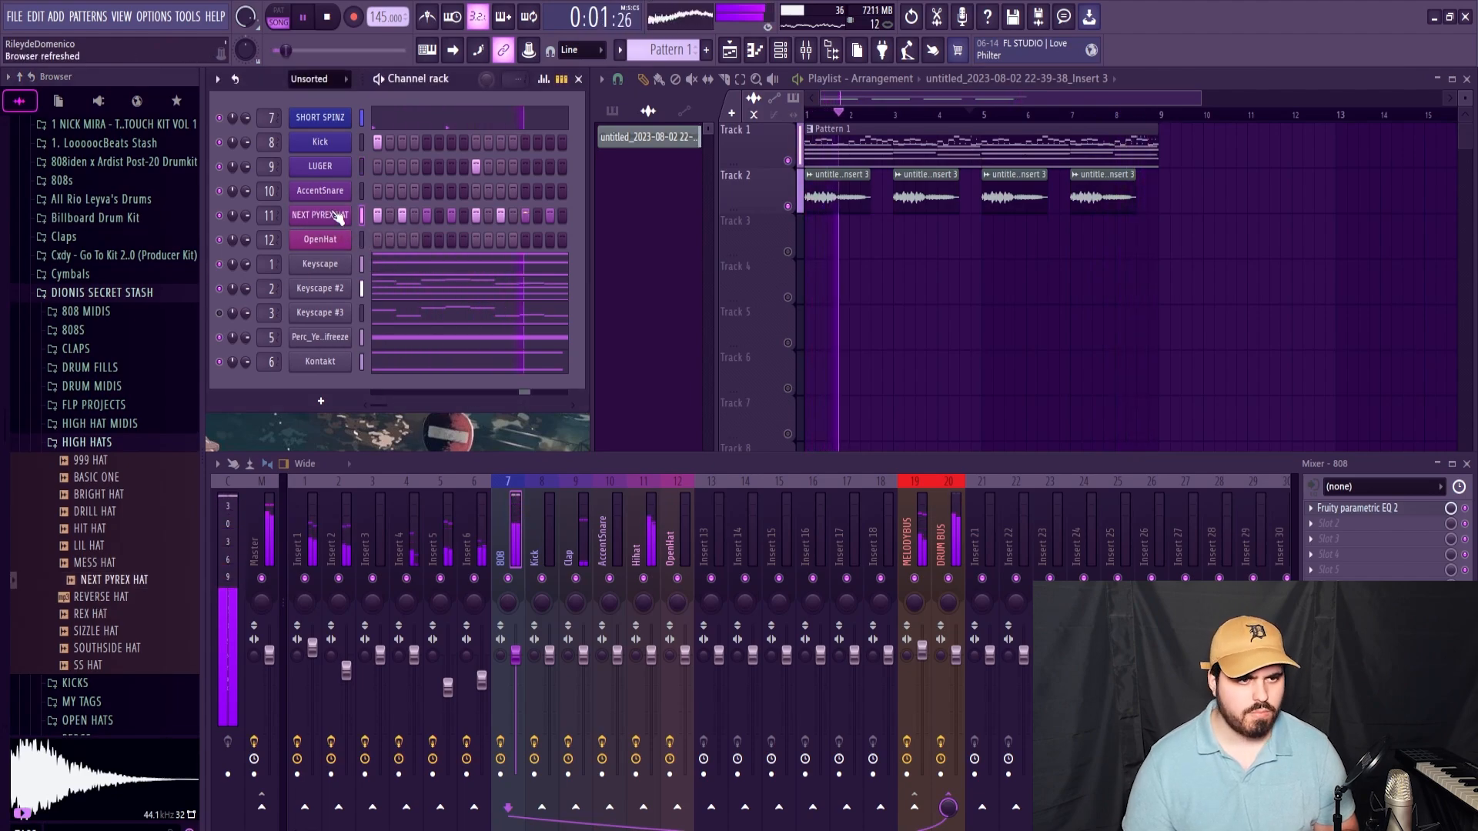
right_click(347, 207)
click(379, 217)
scroll(438, 323, down, 3)
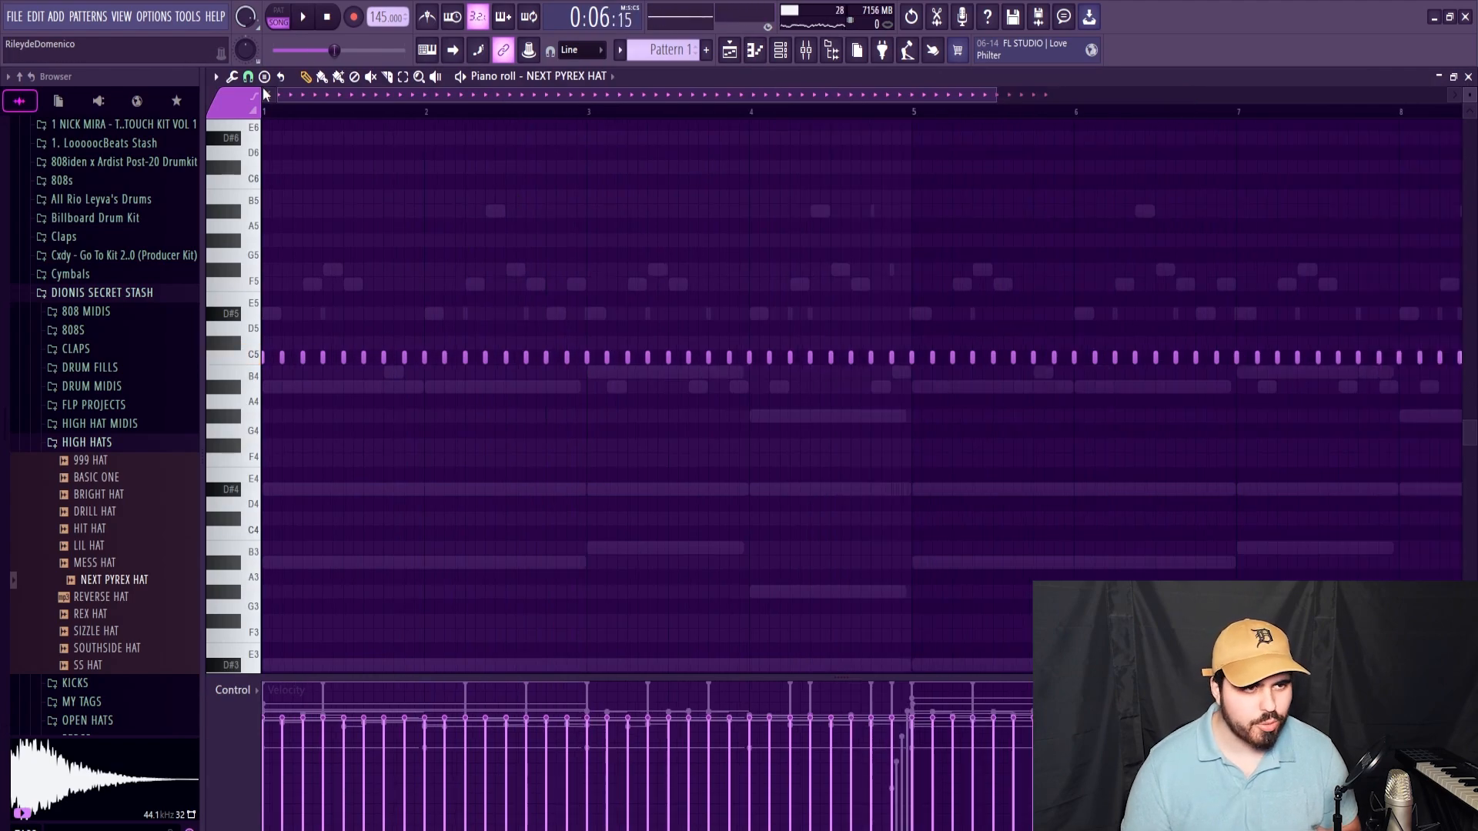
Step: Adjust the piano roll snap and add three-note C5 hi-hat rolls at 1:13, 2:11 and 2:13, previewing them
click(247, 77)
click(267, 218)
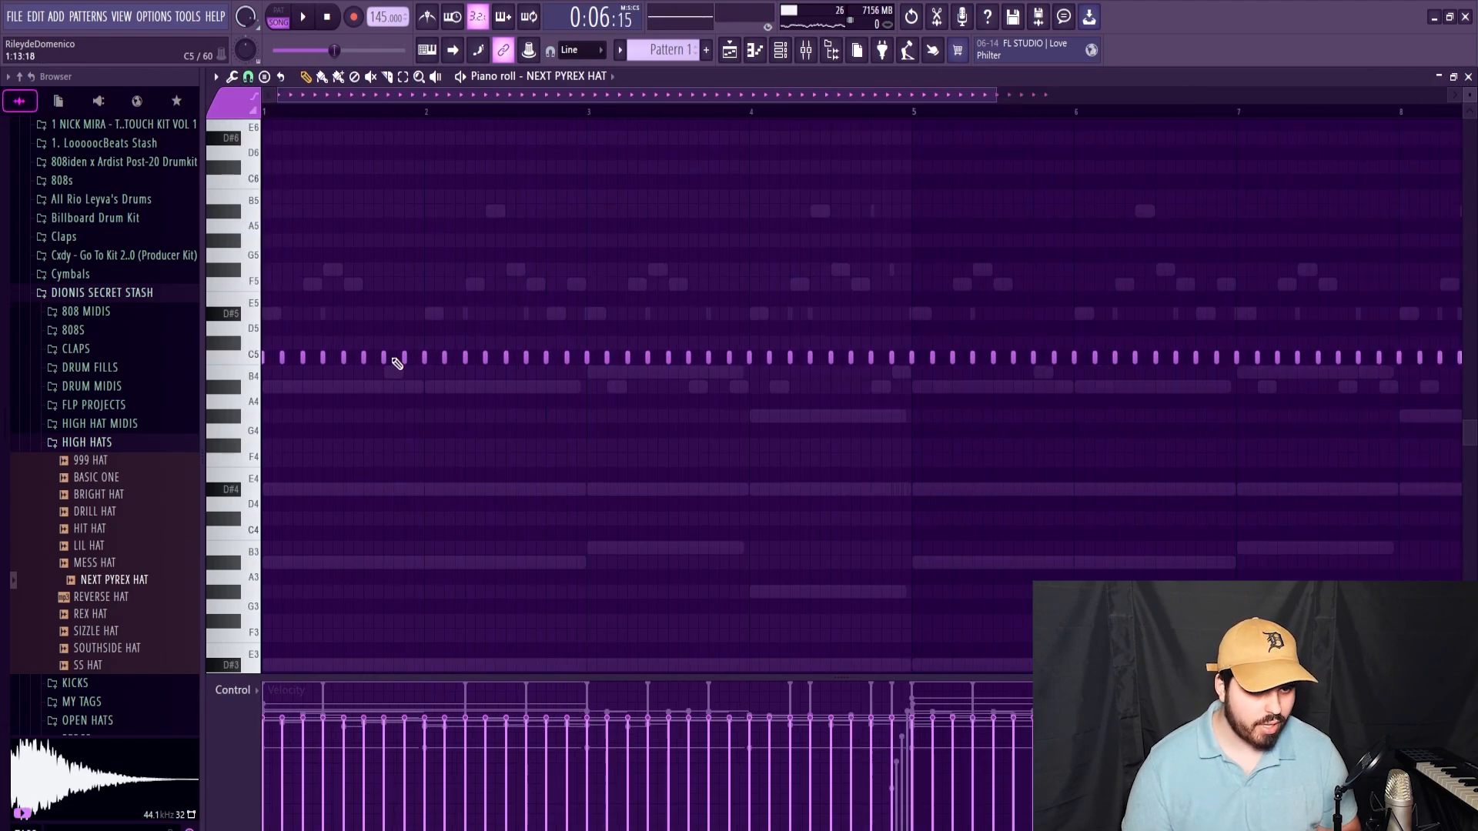
key(space)
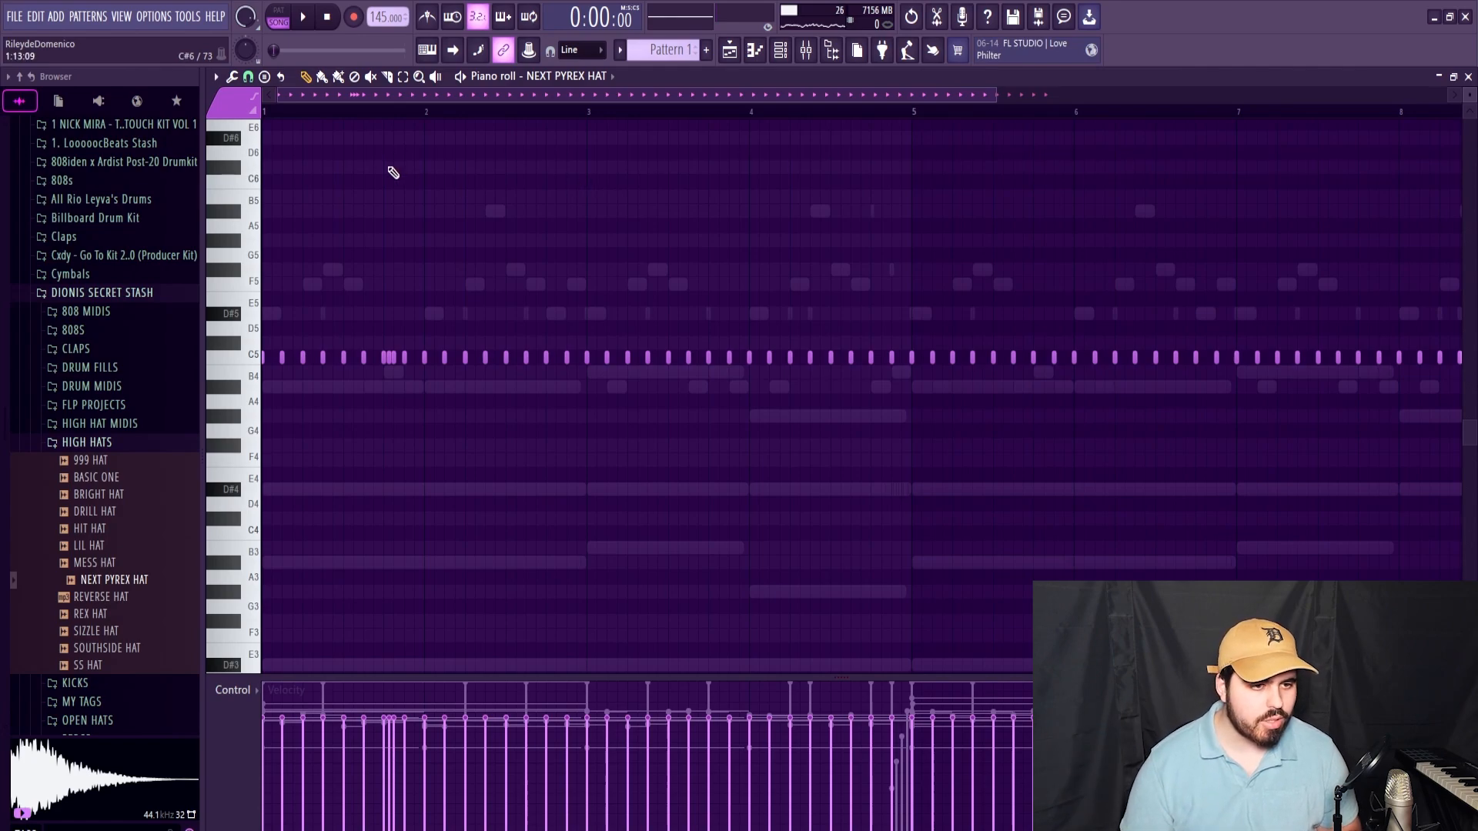
key(space)
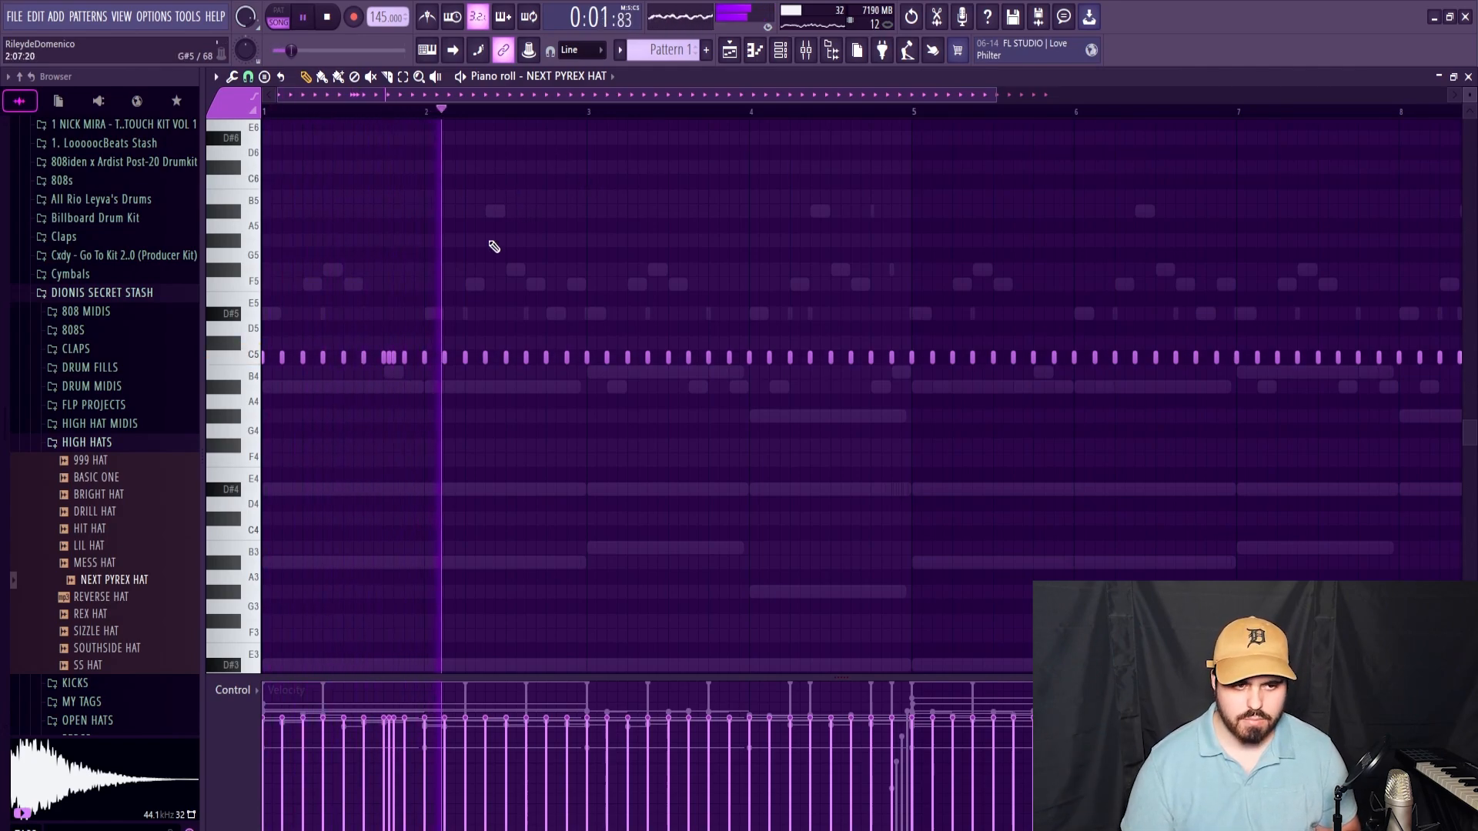
click(268, 185)
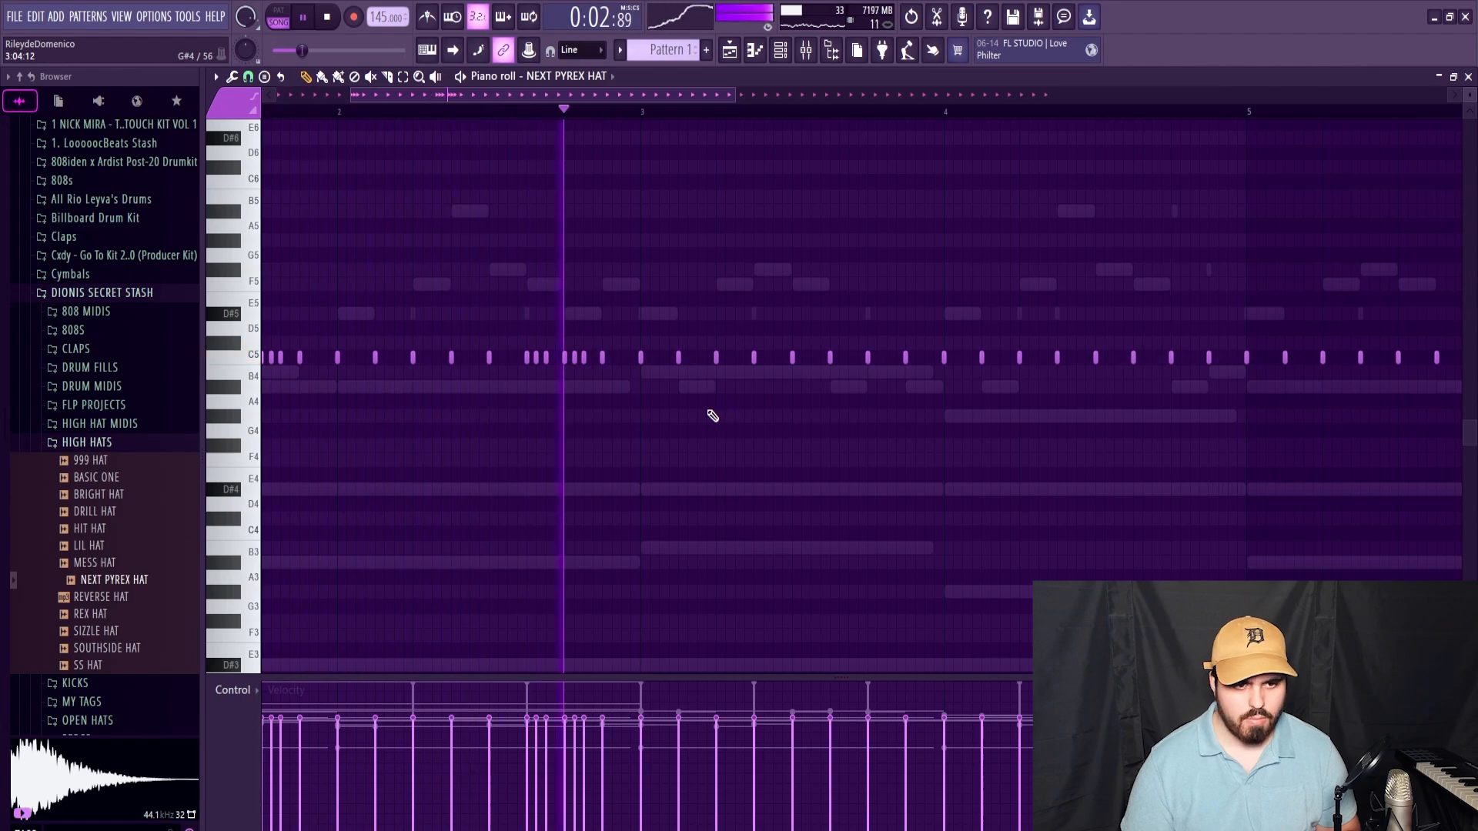
Step: Rework bar 2's hi-hat ending into a D5 roll, an A#4 roll and a C4 hit, and add rolls in bars 3 and 4
key(space)
scroll(523, 308, up, 5)
right_click(572, 357)
right_click(606, 357)
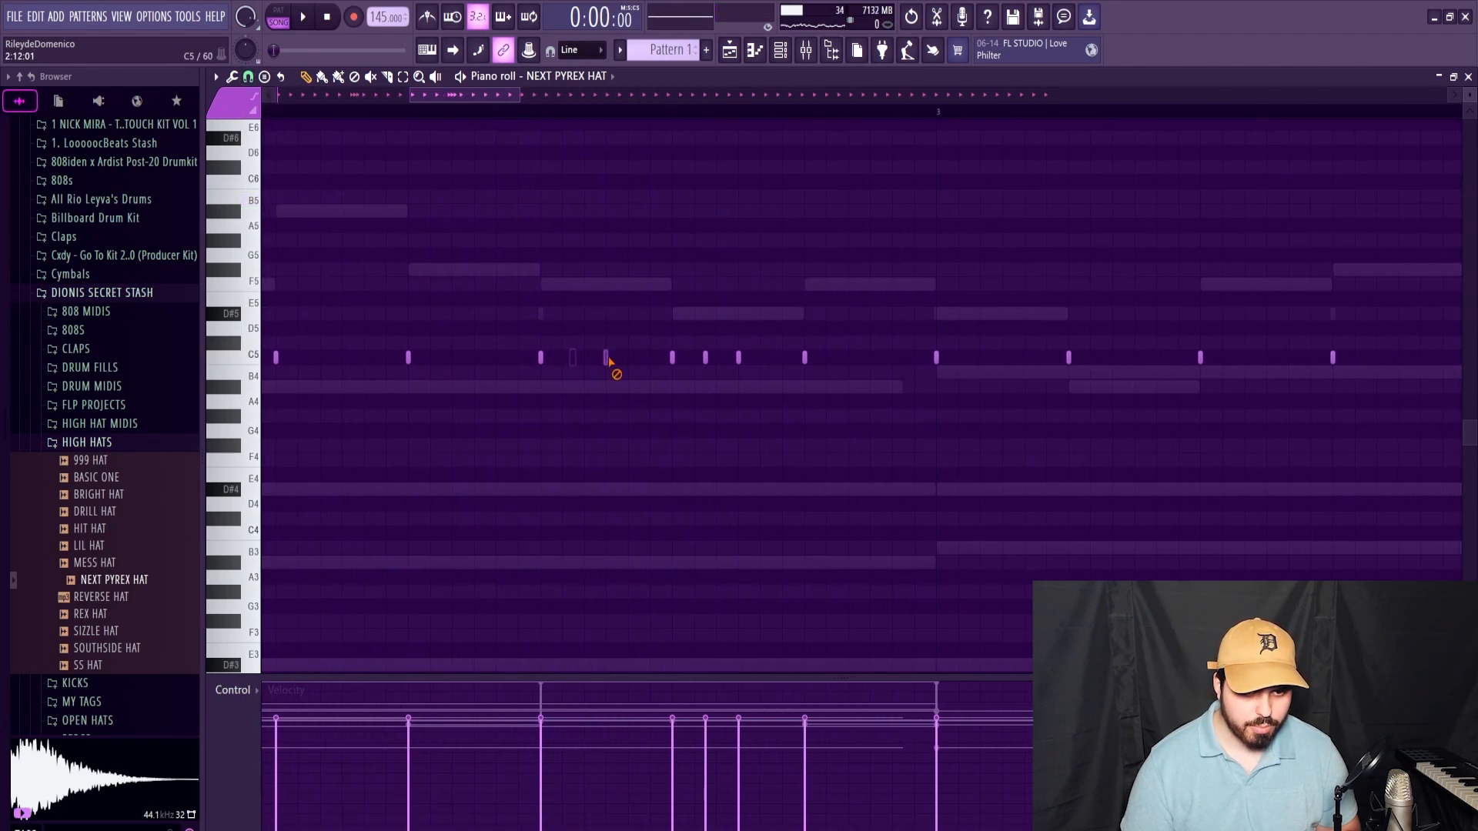
scroll(567, 361, down, 5)
key(space)
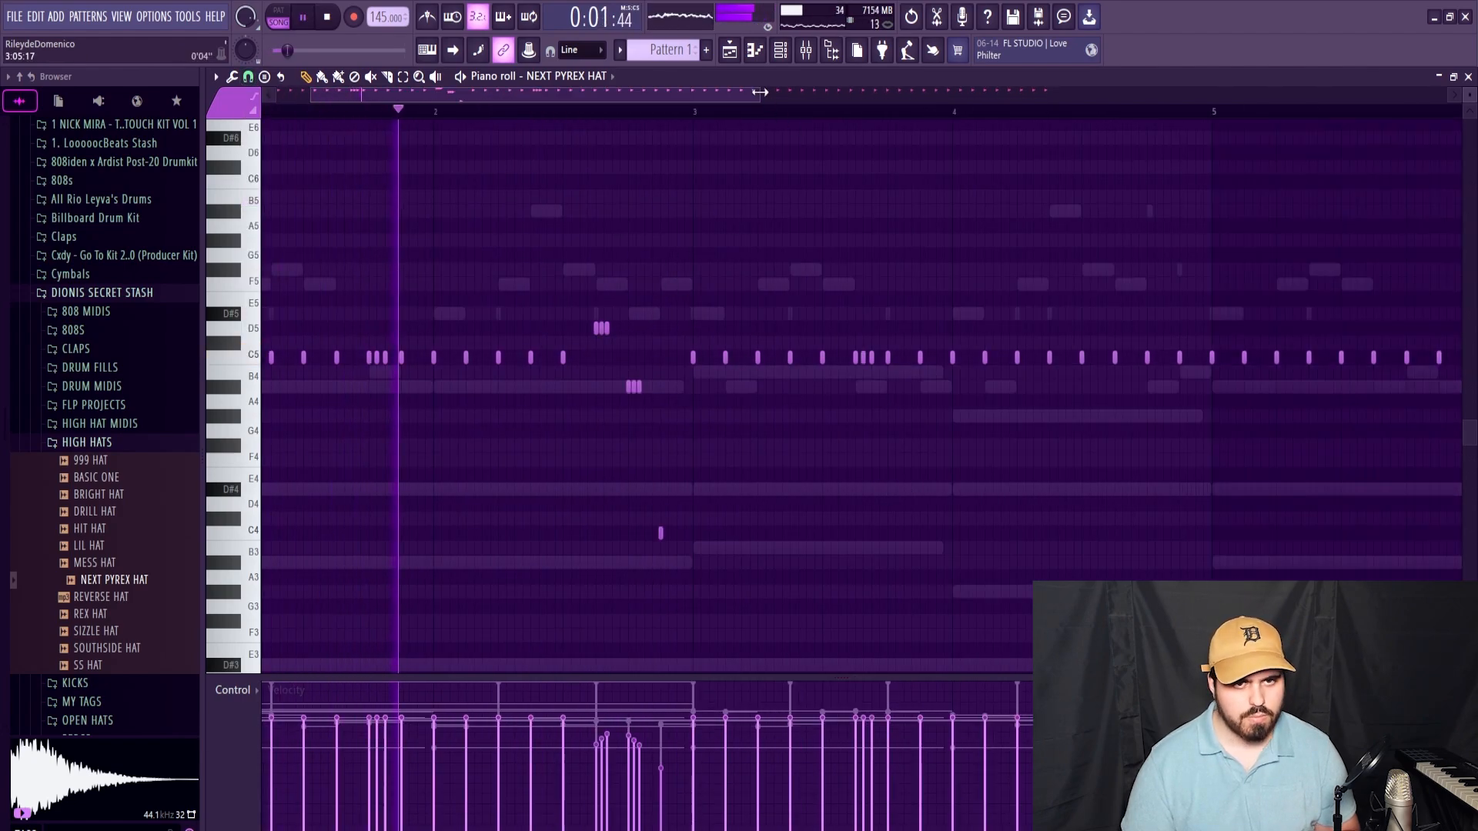
drag(793, 96, 830, 99)
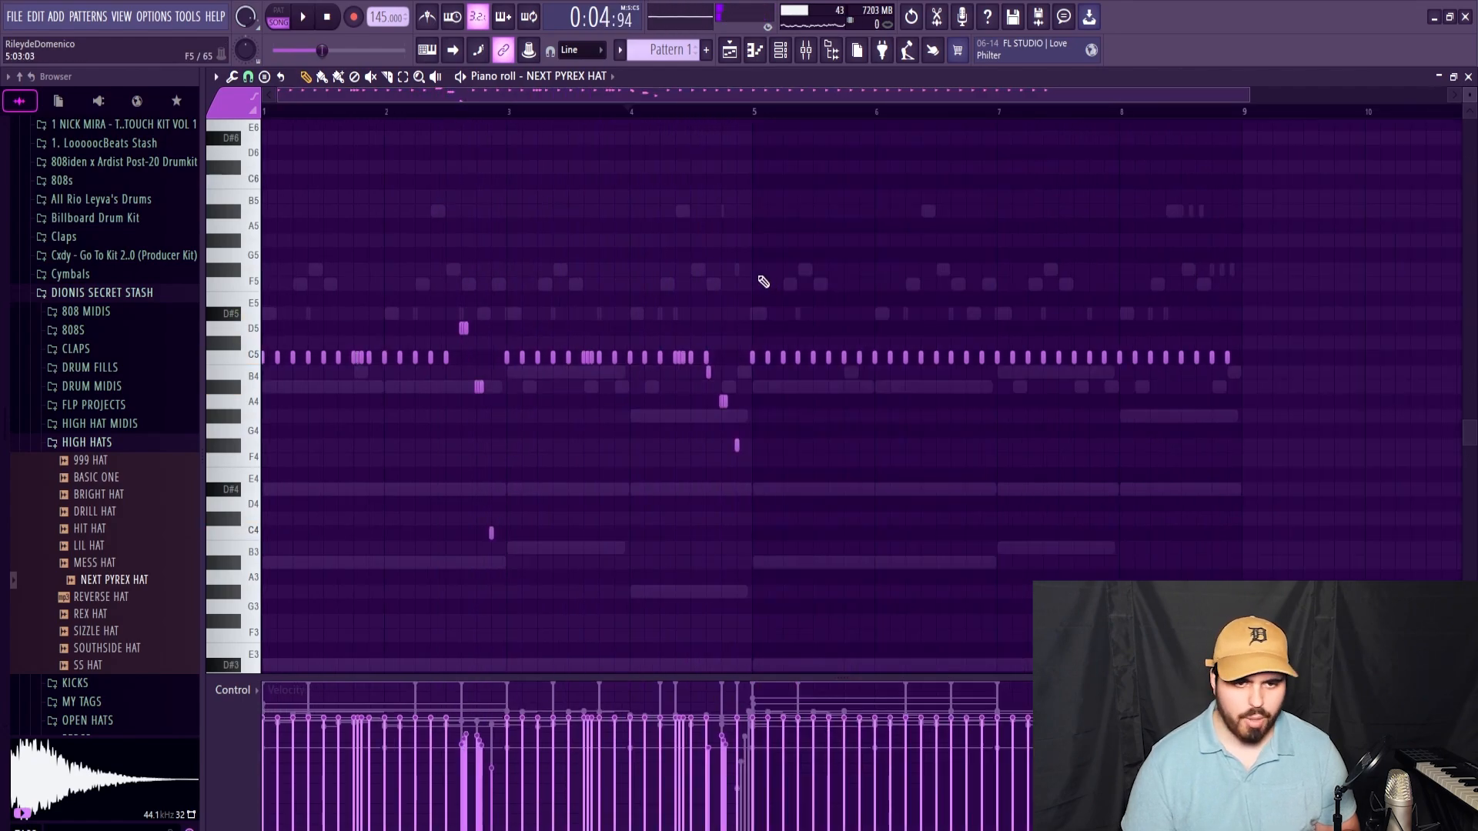
Step: Replace the plain hi-hat notes in bars 5–8 with a copy of the bar 1–4 pattern and play it
scroll(762, 284, down, 3)
key(space)
click(249, 79)
click(274, 215)
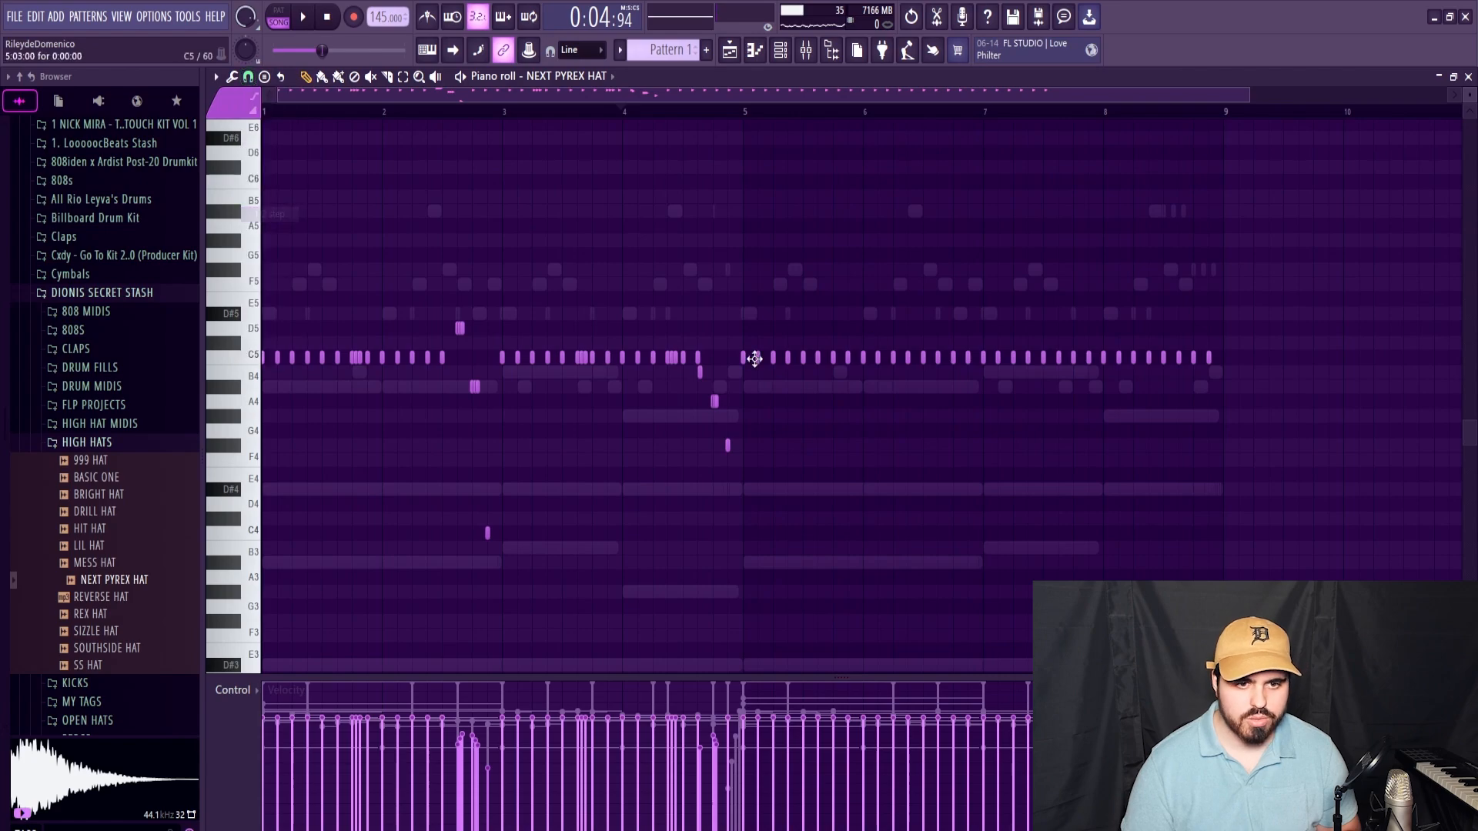
drag(753, 358, 1138, 360)
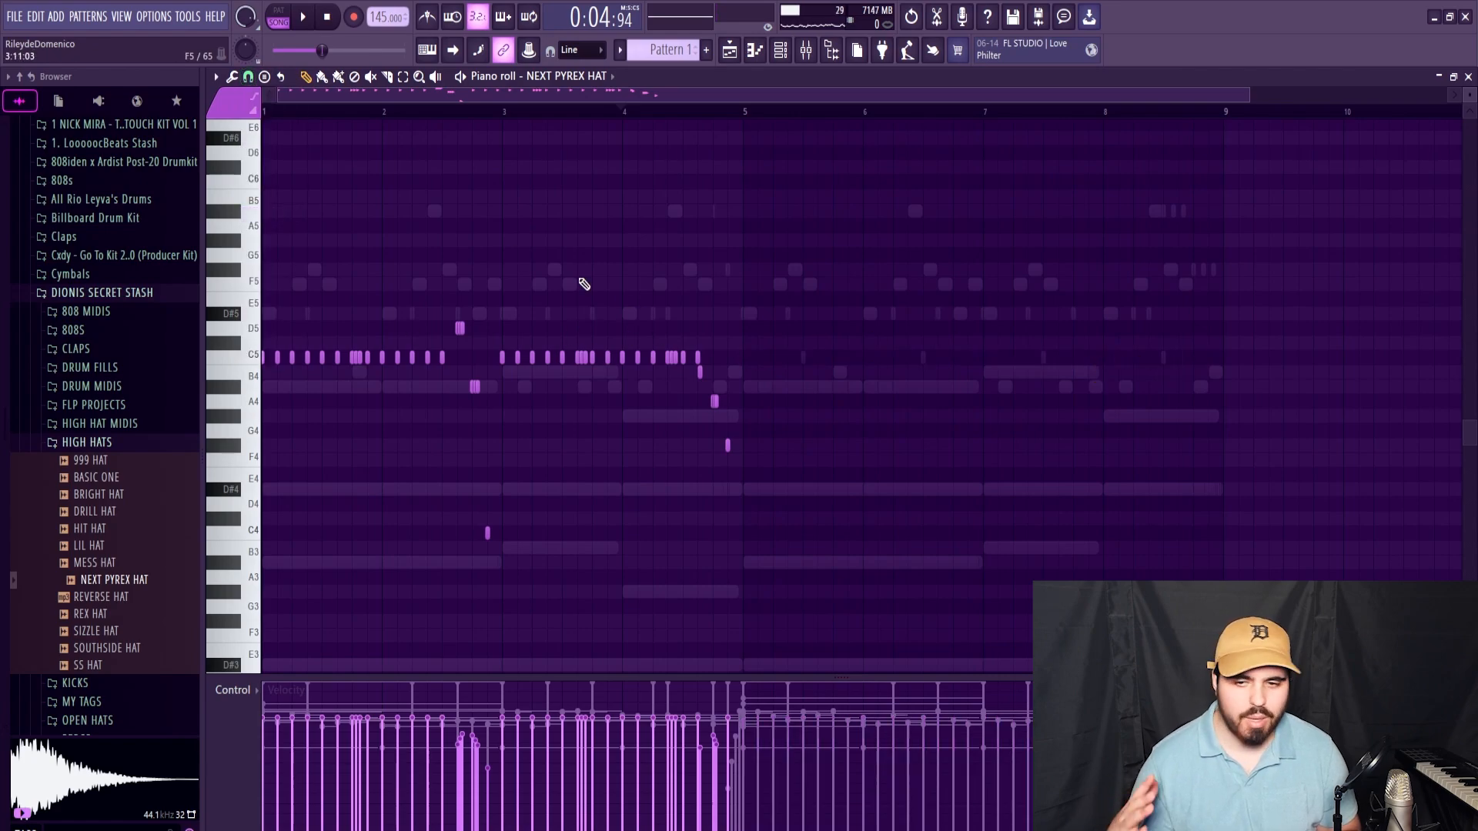
key(ctrl+z)
key(space)
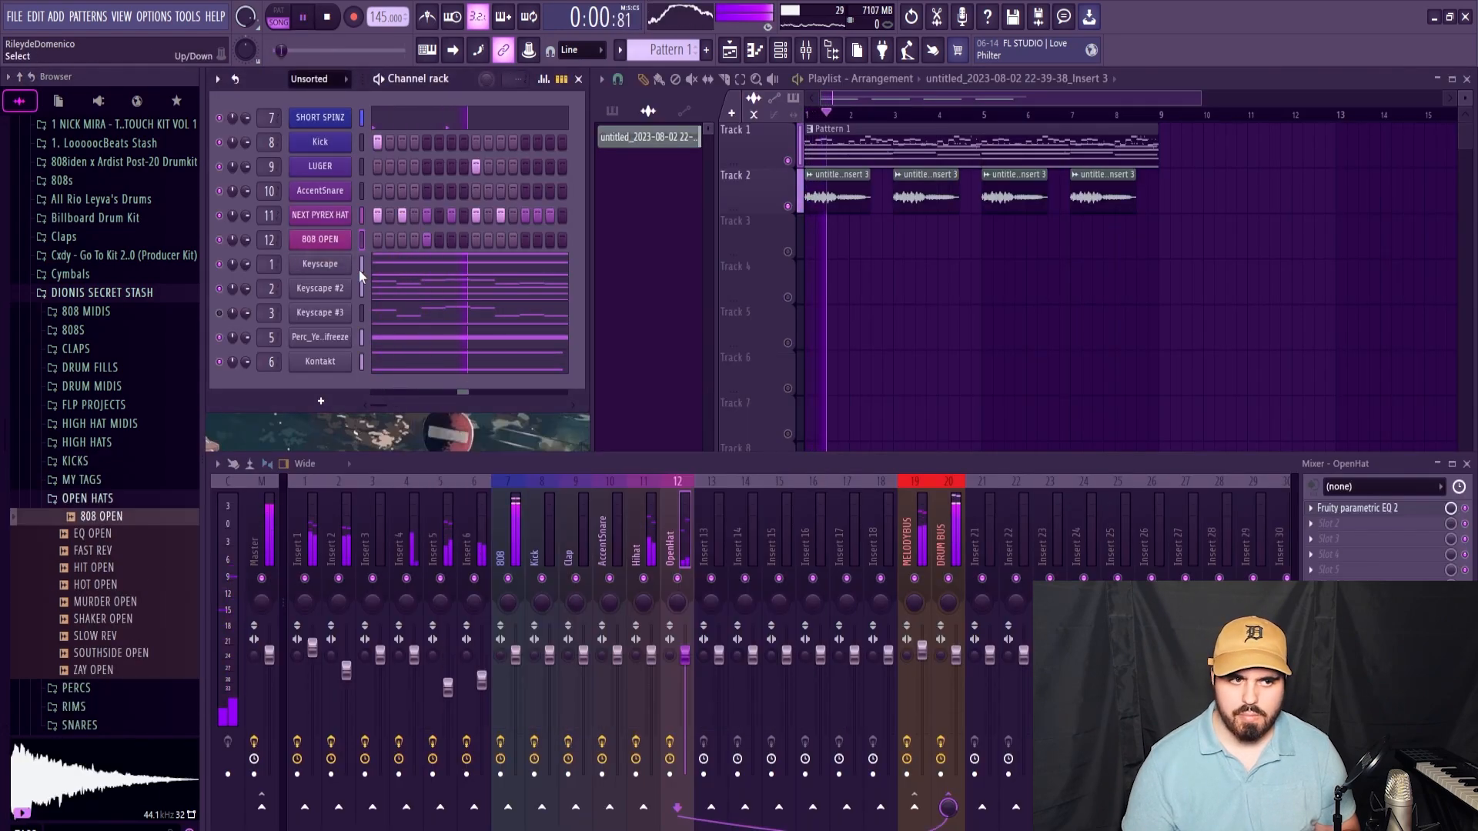
Step: Thin out the 808 OPEN line in the piano roll by deleting its hits in bars 3, 5 and 7
right_click(350, 247)
click(366, 237)
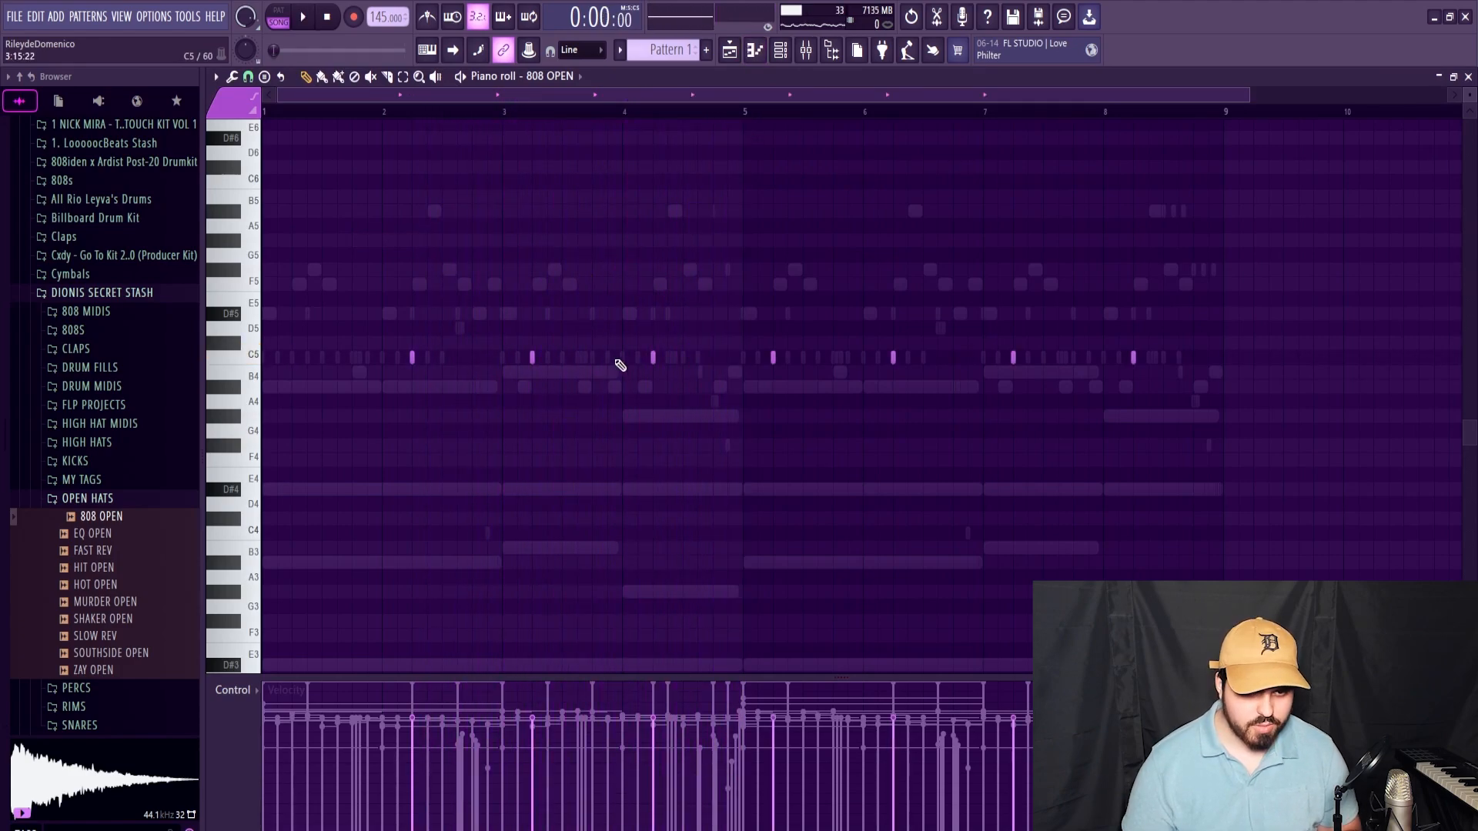
right_click(772, 358)
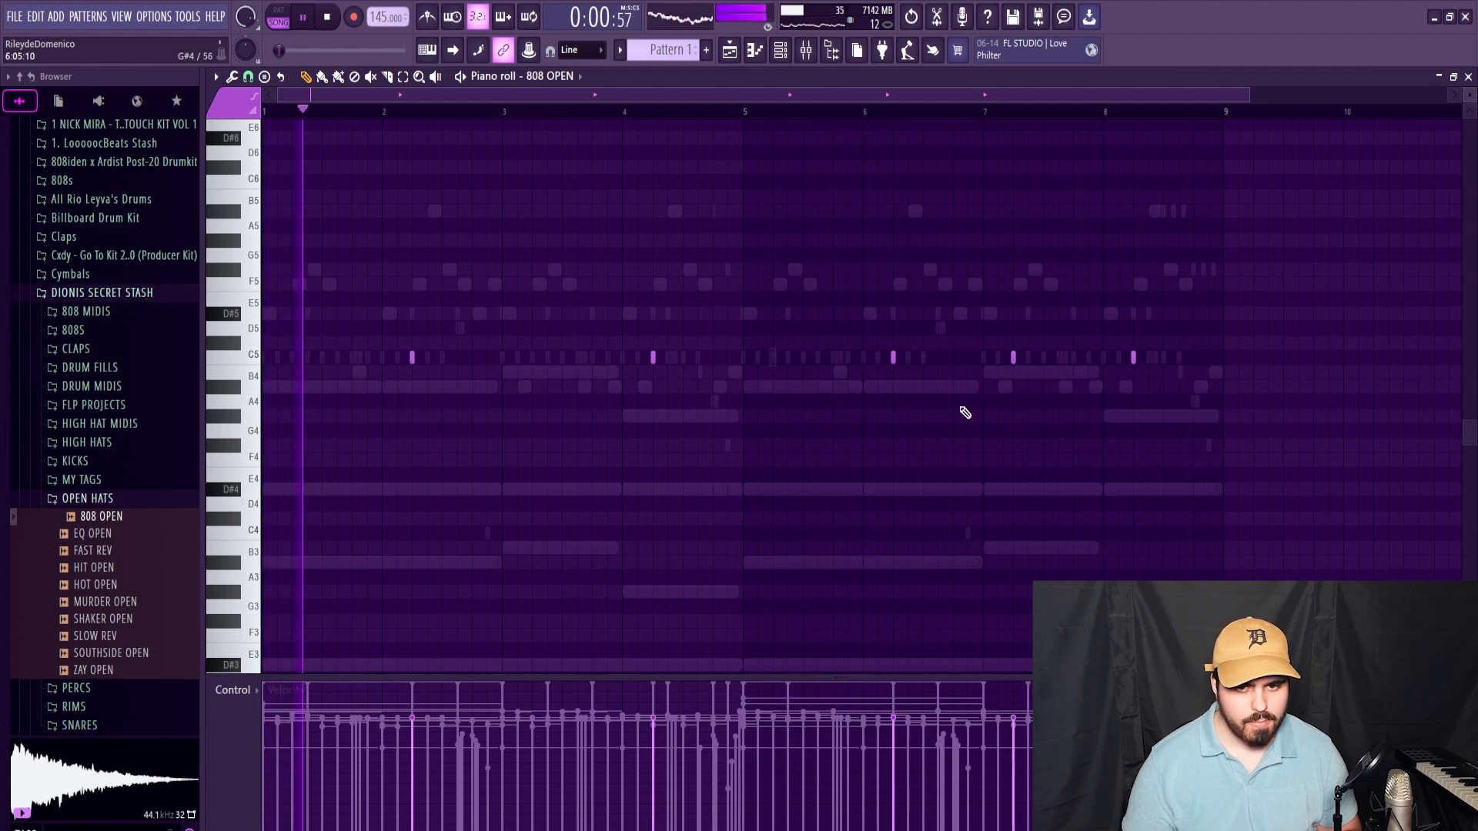
right_click(1013, 358)
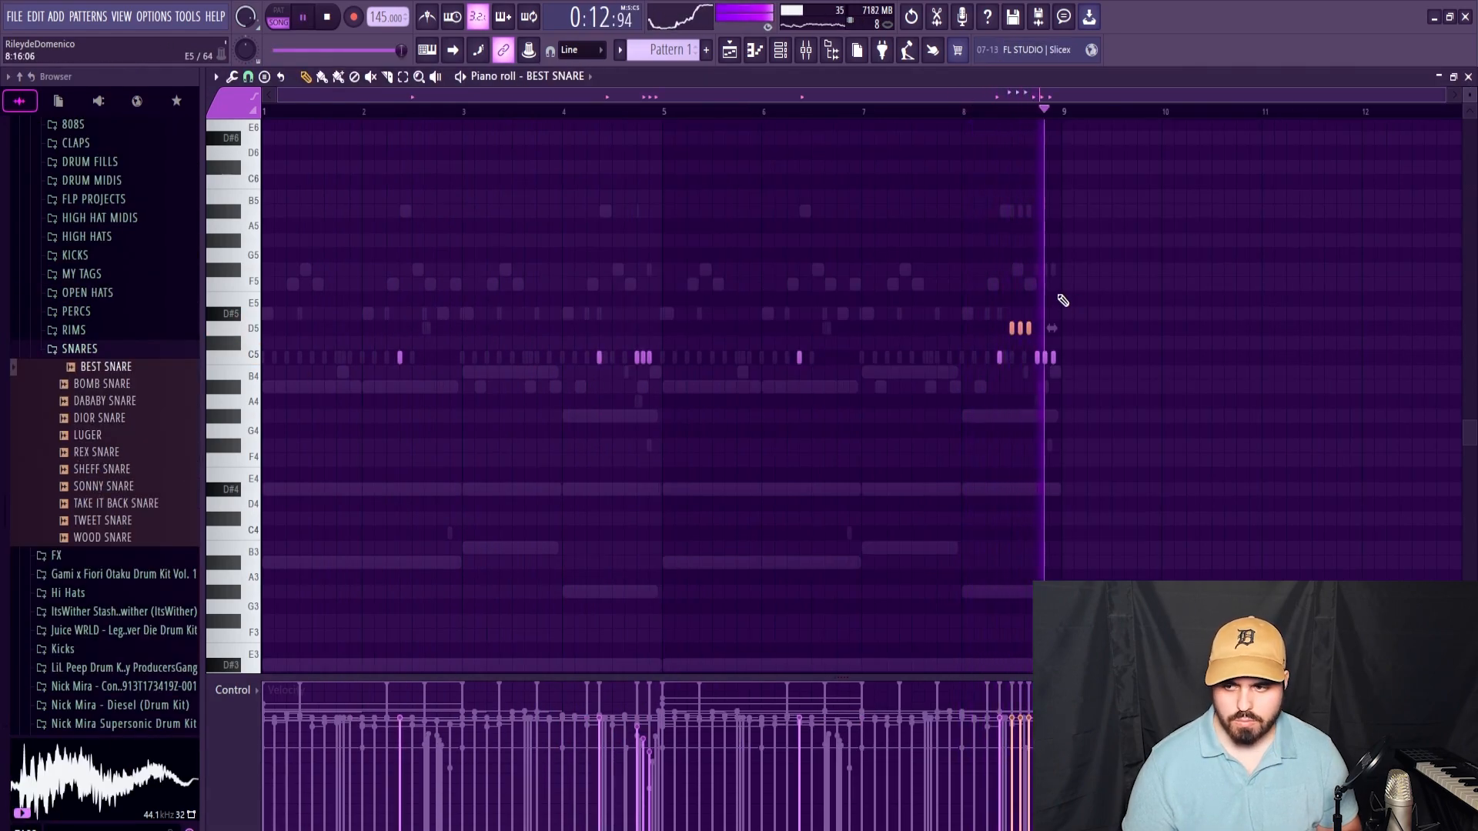
Step: Select the BEST SNARE fill notes in the second half of bar 8
scroll(1035, 331, up, 5)
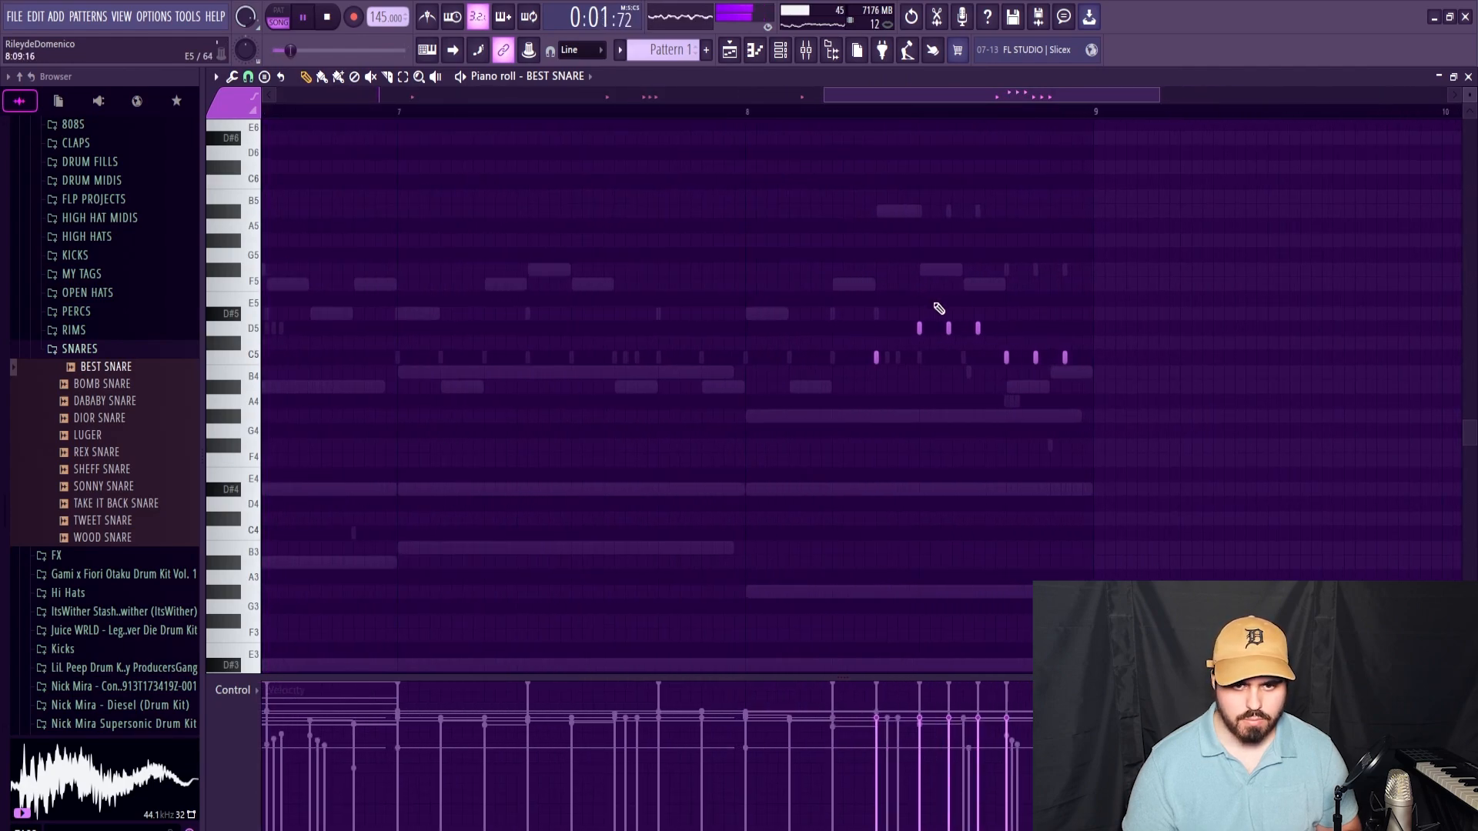
drag(916, 293, 1152, 408)
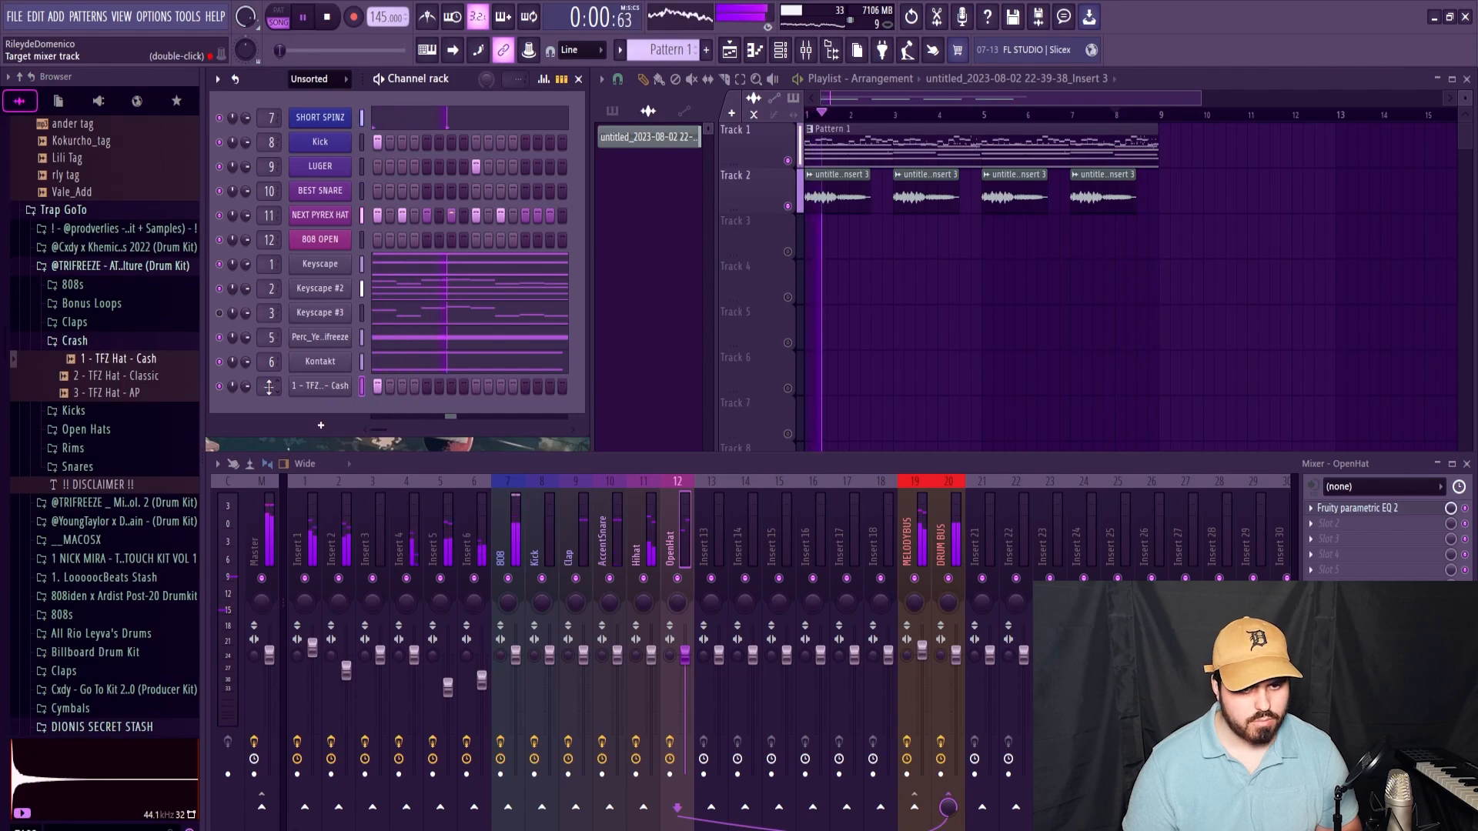
Step: Route the TFZ Hat - Cash crash to mixer insert 13, check its sampler settings and lower that insert's fader
drag(269, 387, 268, 373)
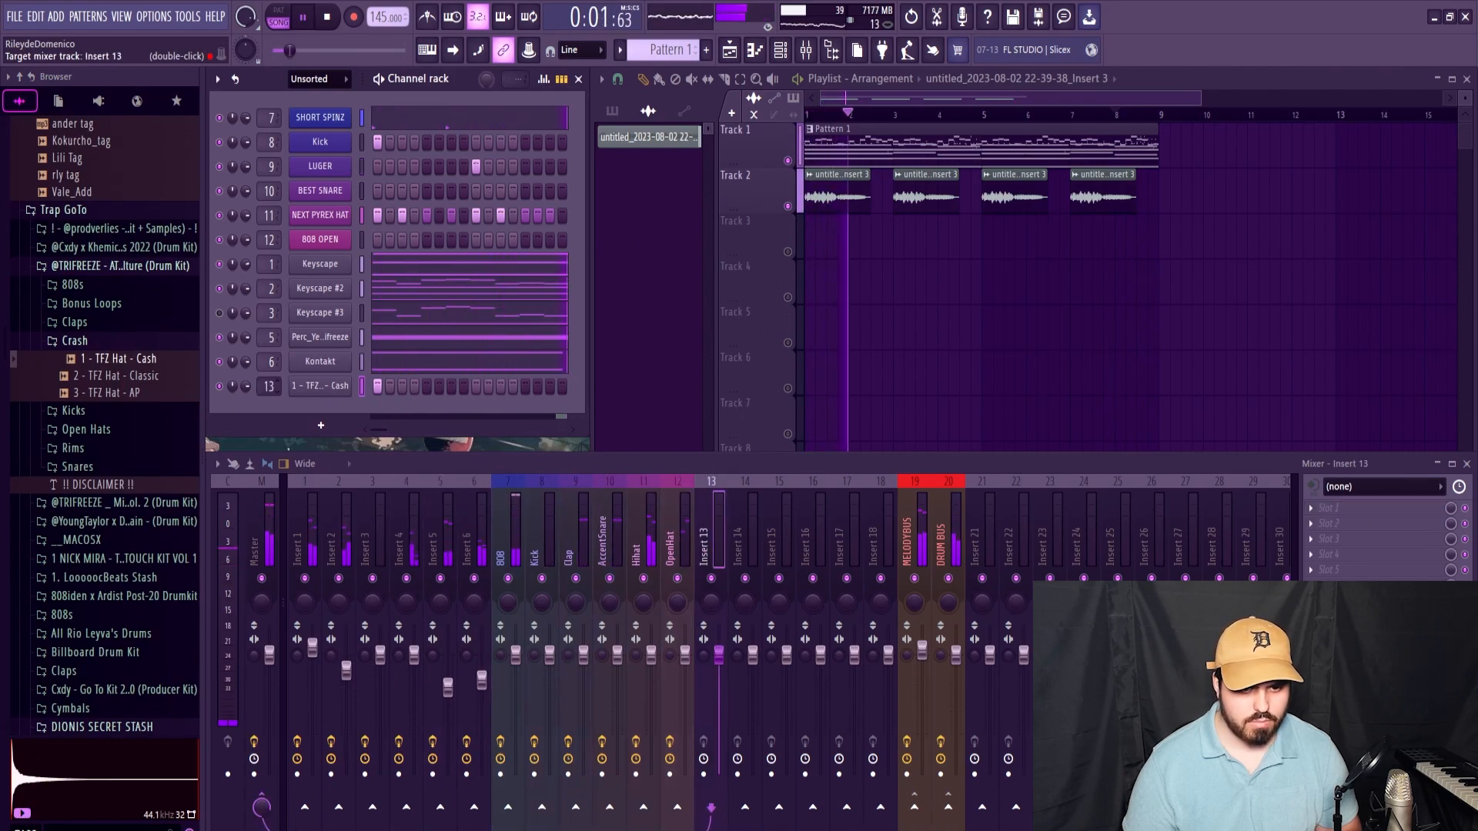
click(313, 387)
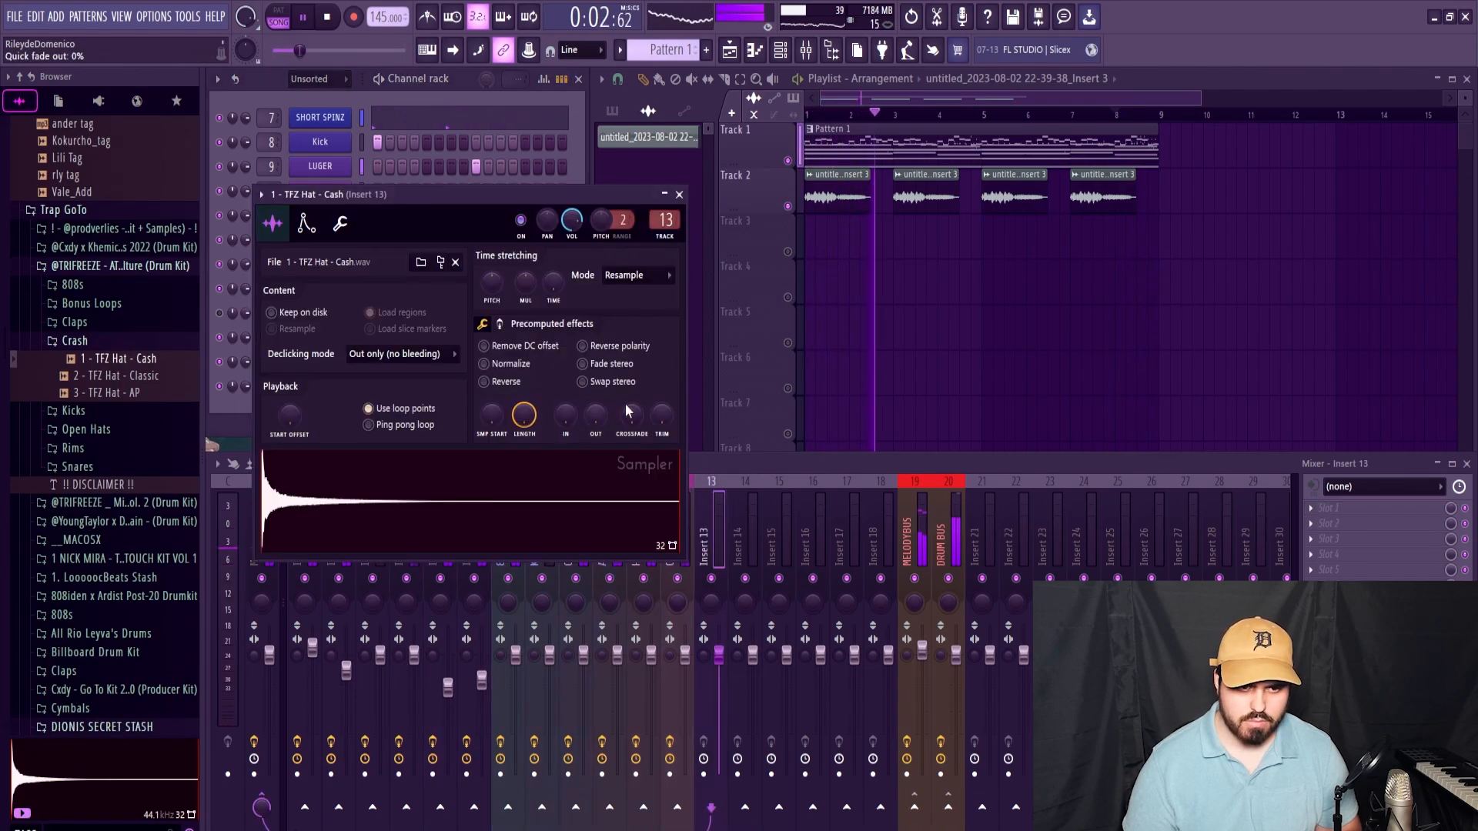
click(678, 194)
drag(719, 655, 719, 701)
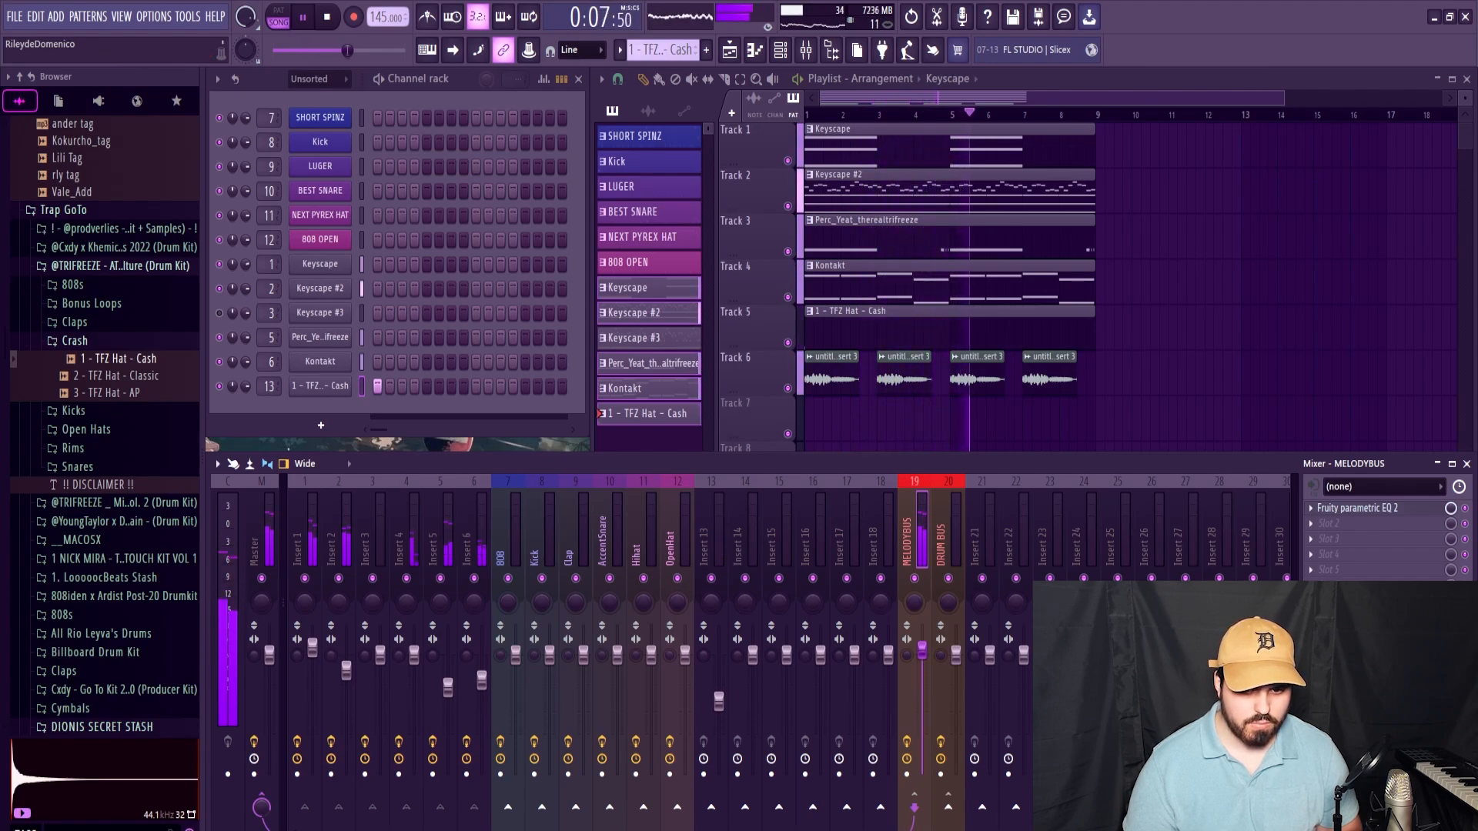
Step: Arrange the melody and crash clips on tracks 1–6 and the drum clips on tracks 8–12 across bars 1–32
click(925, 328)
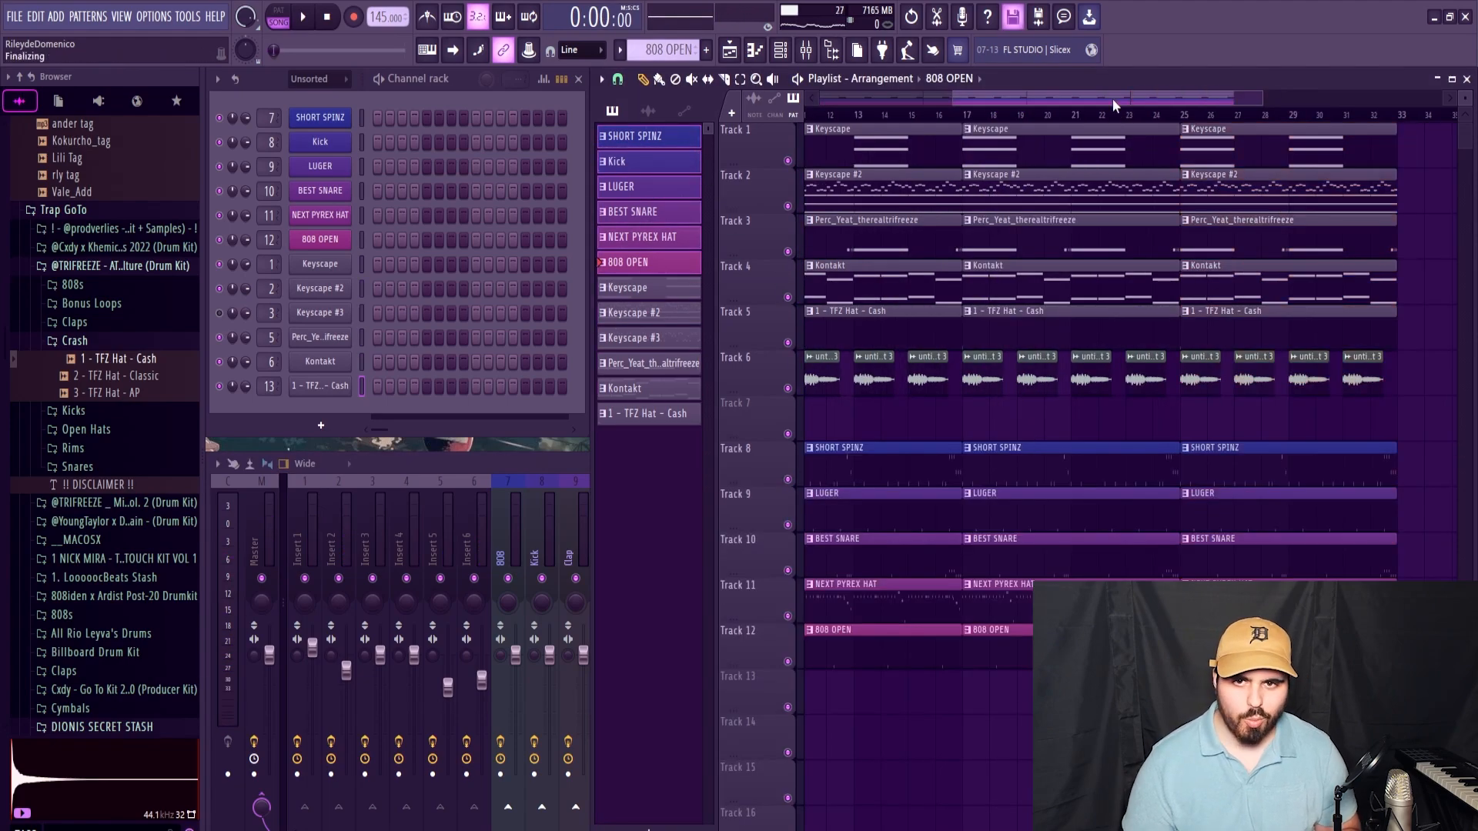
drag(1114, 102, 1088, 104)
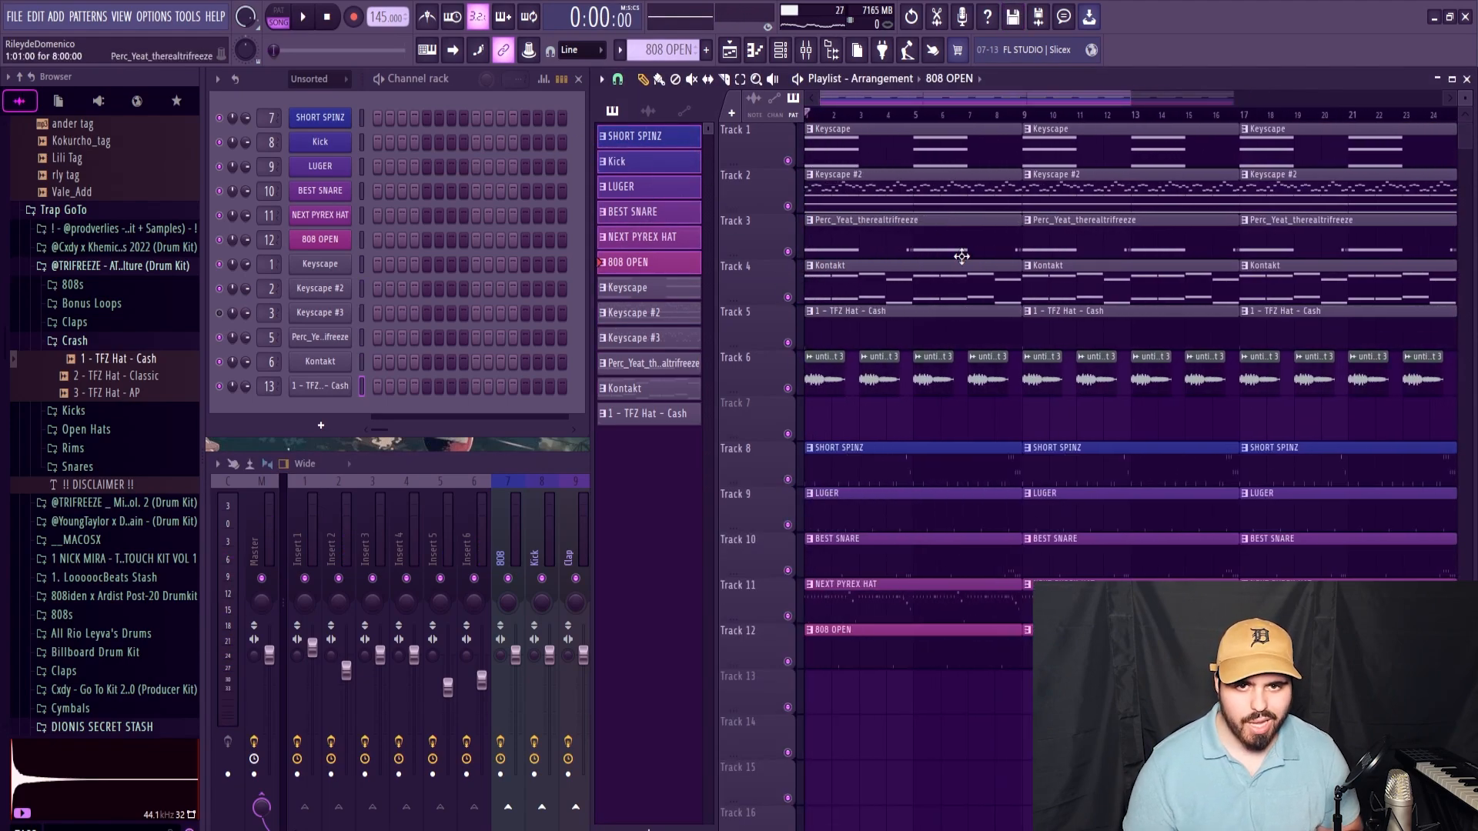
scroll(960, 257, down, 3)
Step: Select the melody clips of bars 9–24, select those of bars 25–32, and clear the selection
drag(857, 137, 740, 340)
drag(930, 383, 1120, 150)
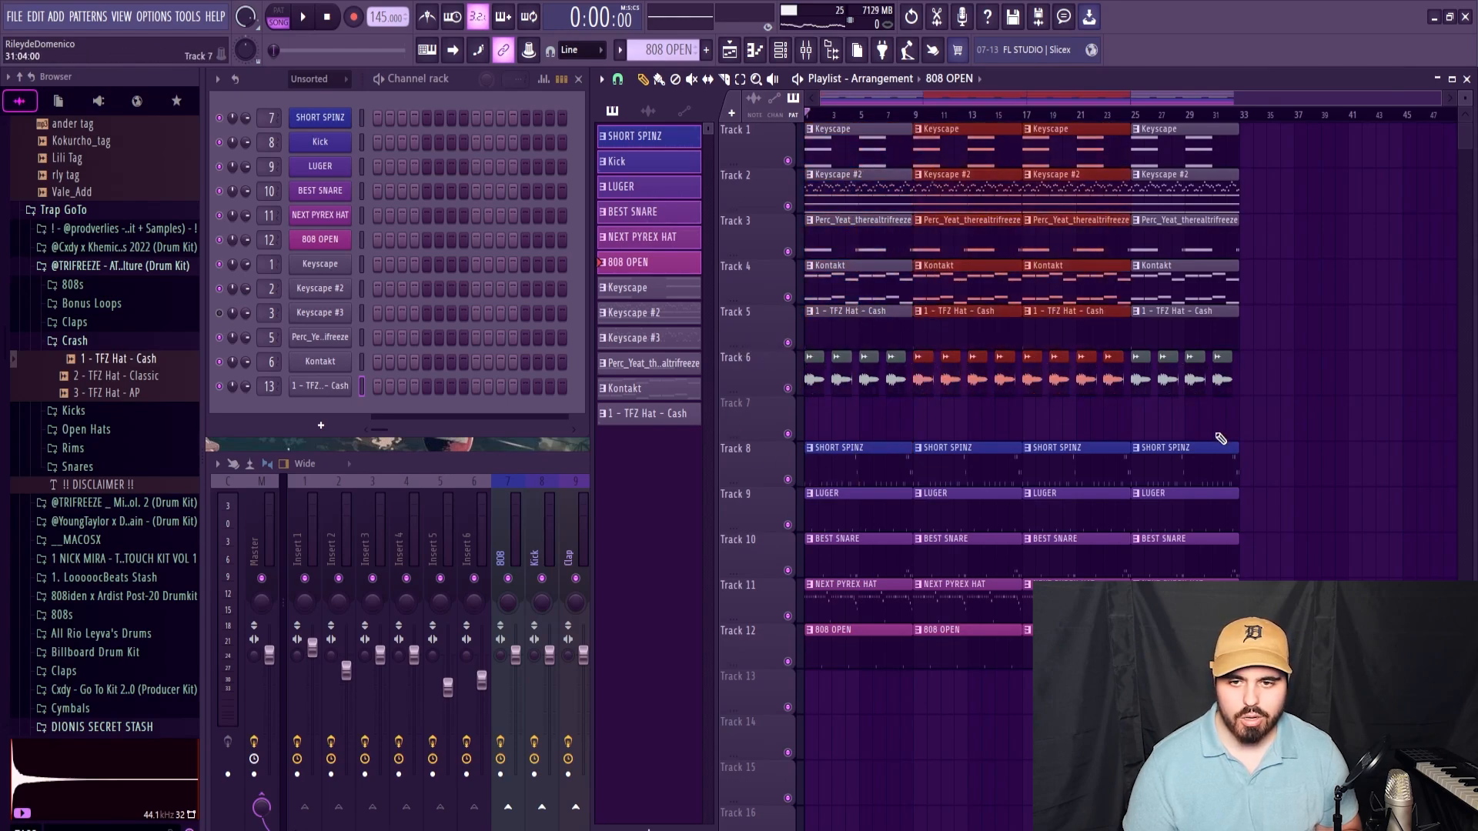
ctrl+click(1191, 422)
drag(1221, 427, 1172, 159)
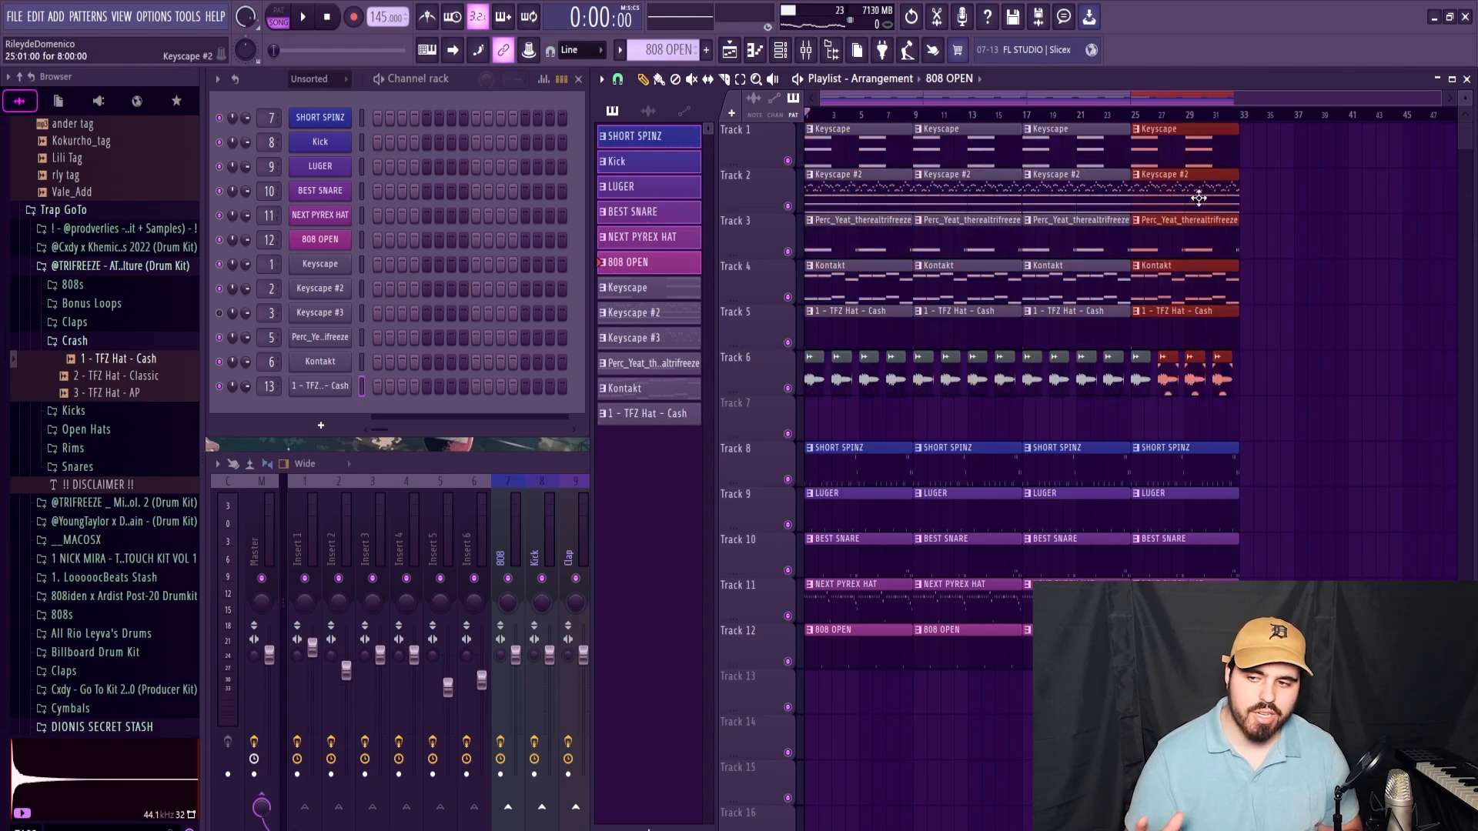
key(ctrl+d)
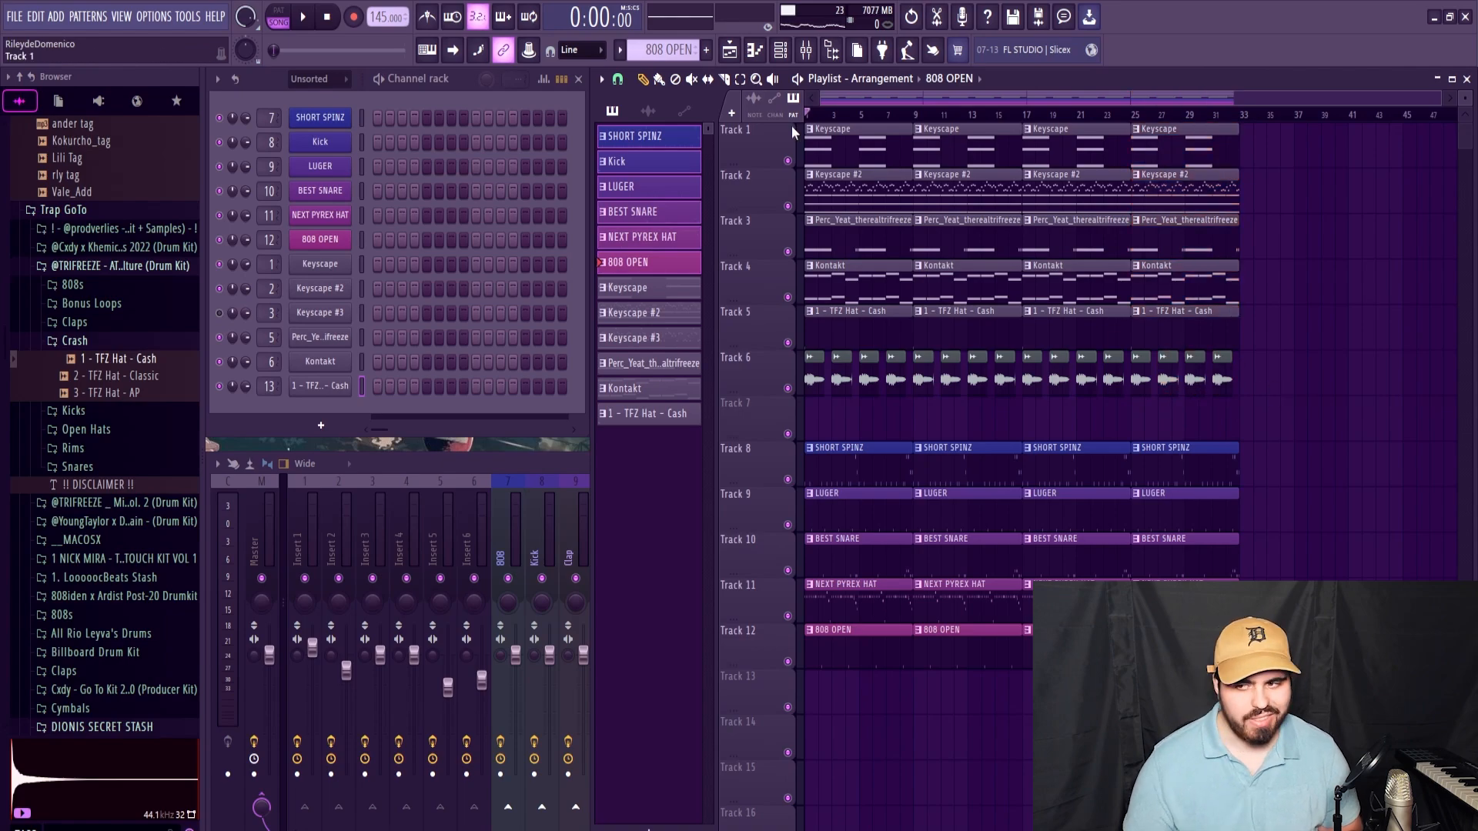
Step: Solo the Keyscape #2, Kontakt and reversed audio tracks (2, 4 and 6) and play the intro
key(space)
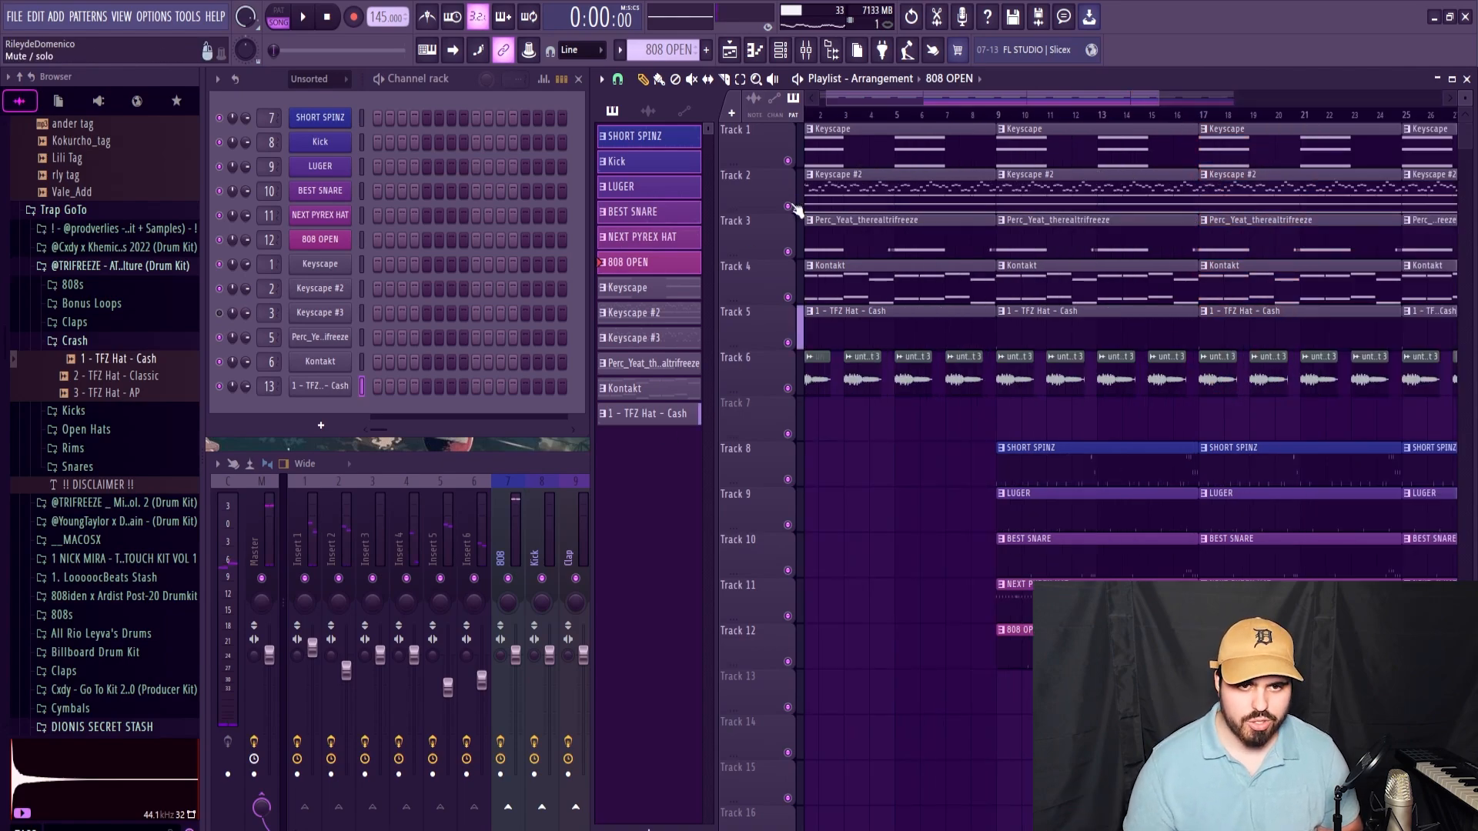
ctrl+click(795, 207)
click(788, 388)
click(787, 297)
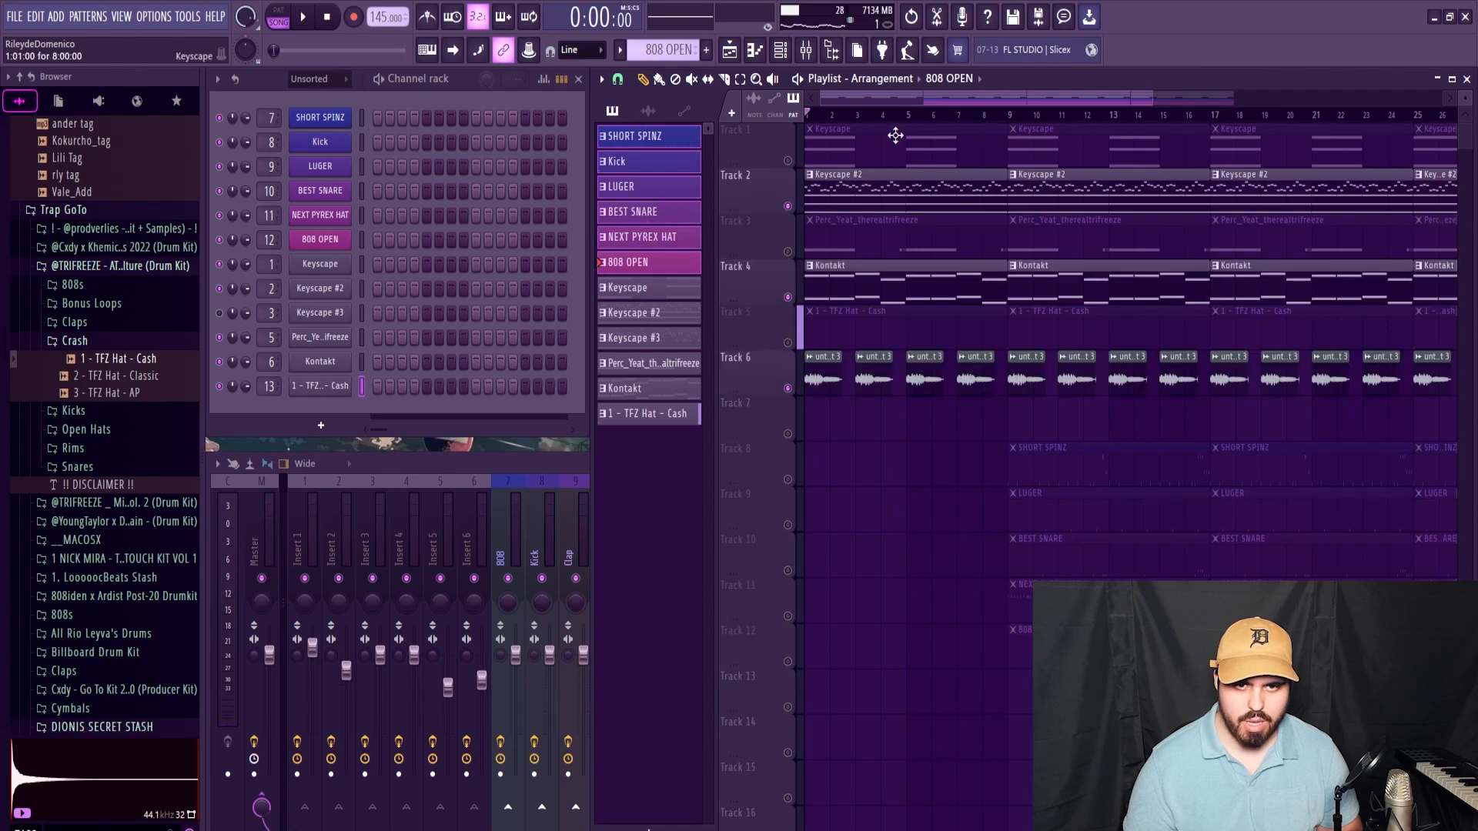
key(space)
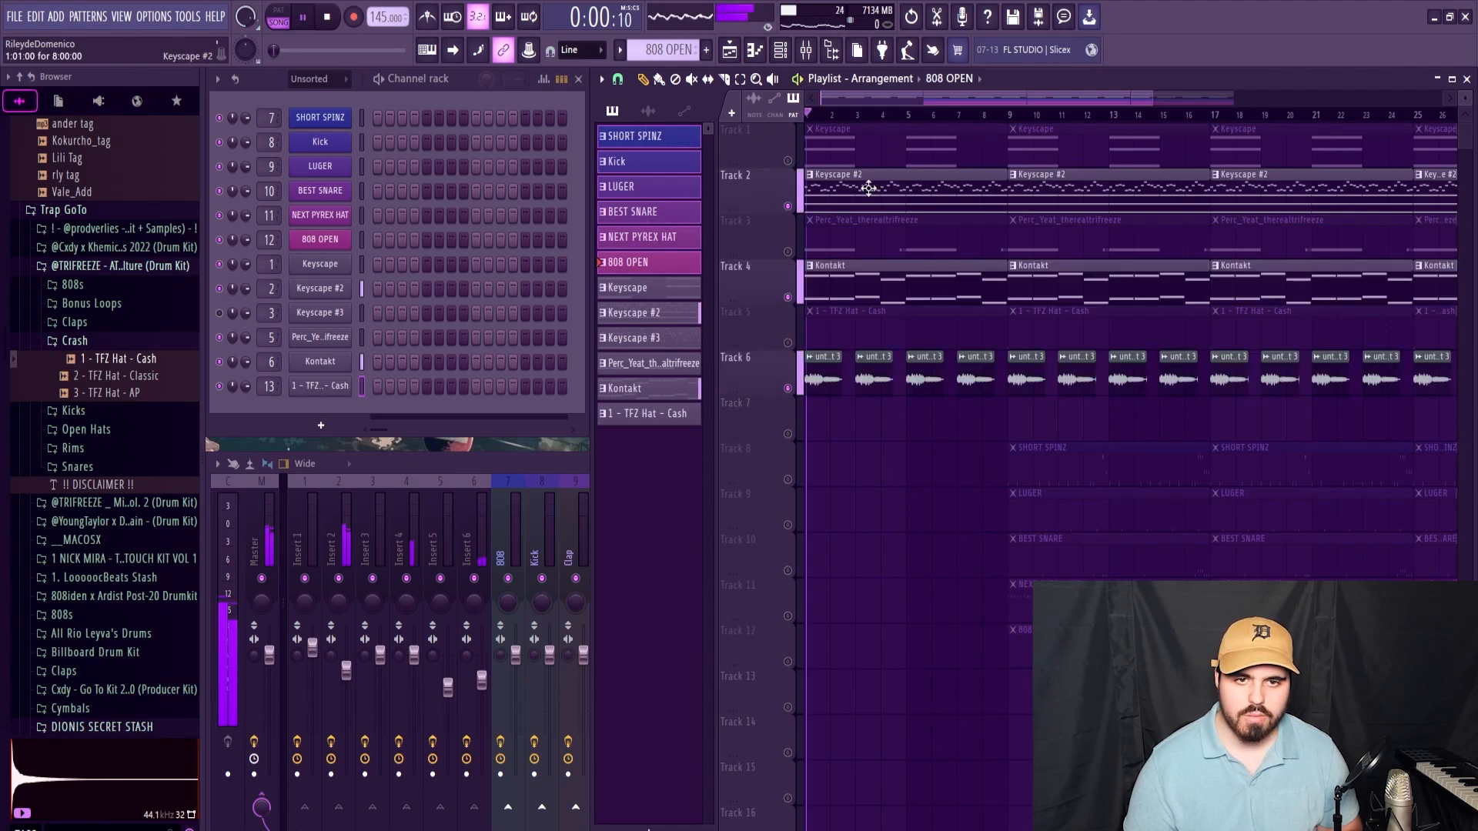
Step: Delete the percussion, crash and first Keyscape clips from bars 1–8, unmute all tracks and stop playback
right_click(875, 238)
right_click(859, 319)
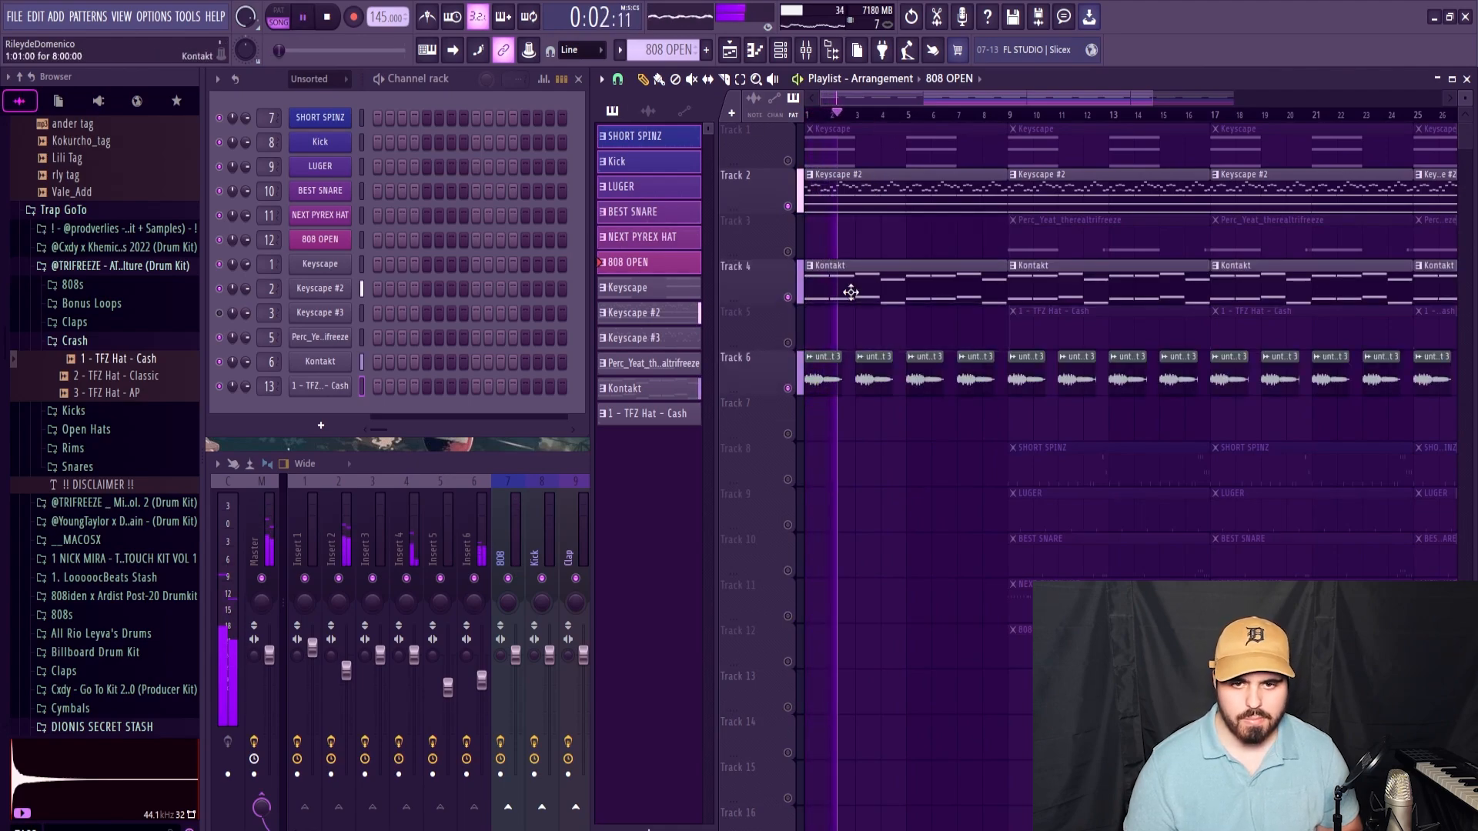
right_click(820, 146)
right_click(789, 161)
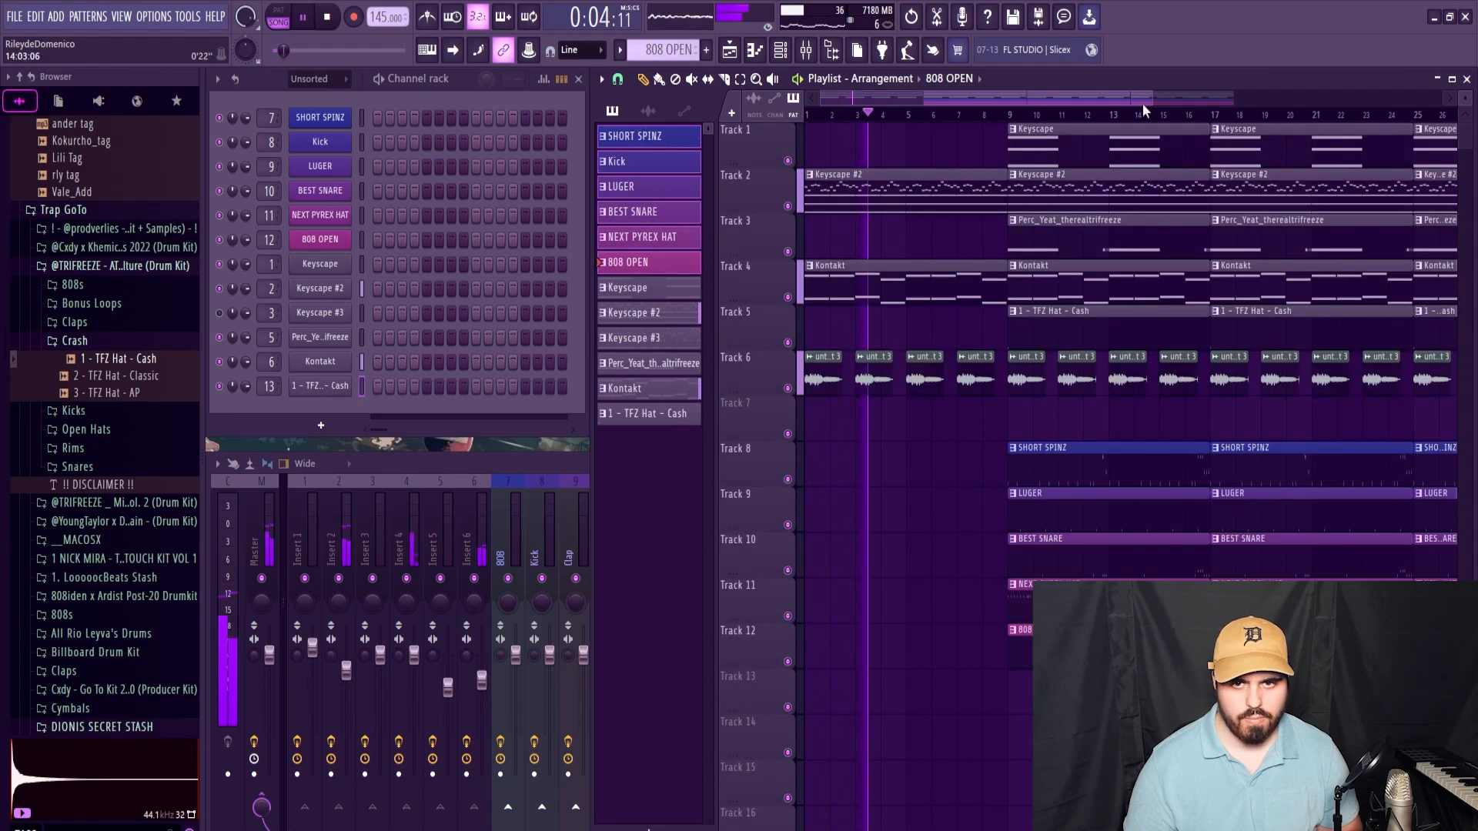
drag(1149, 97, 1231, 98)
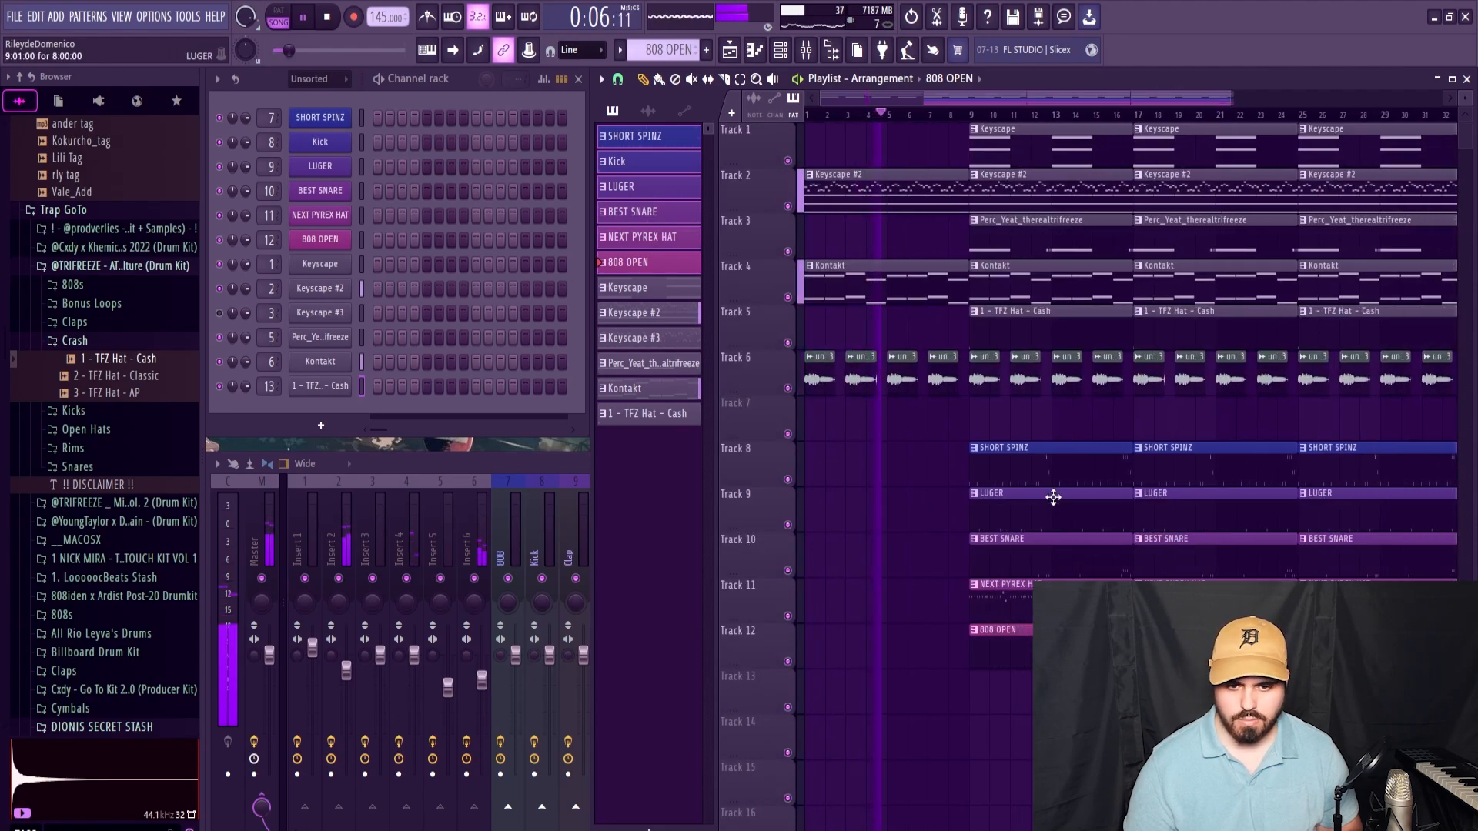
key(space)
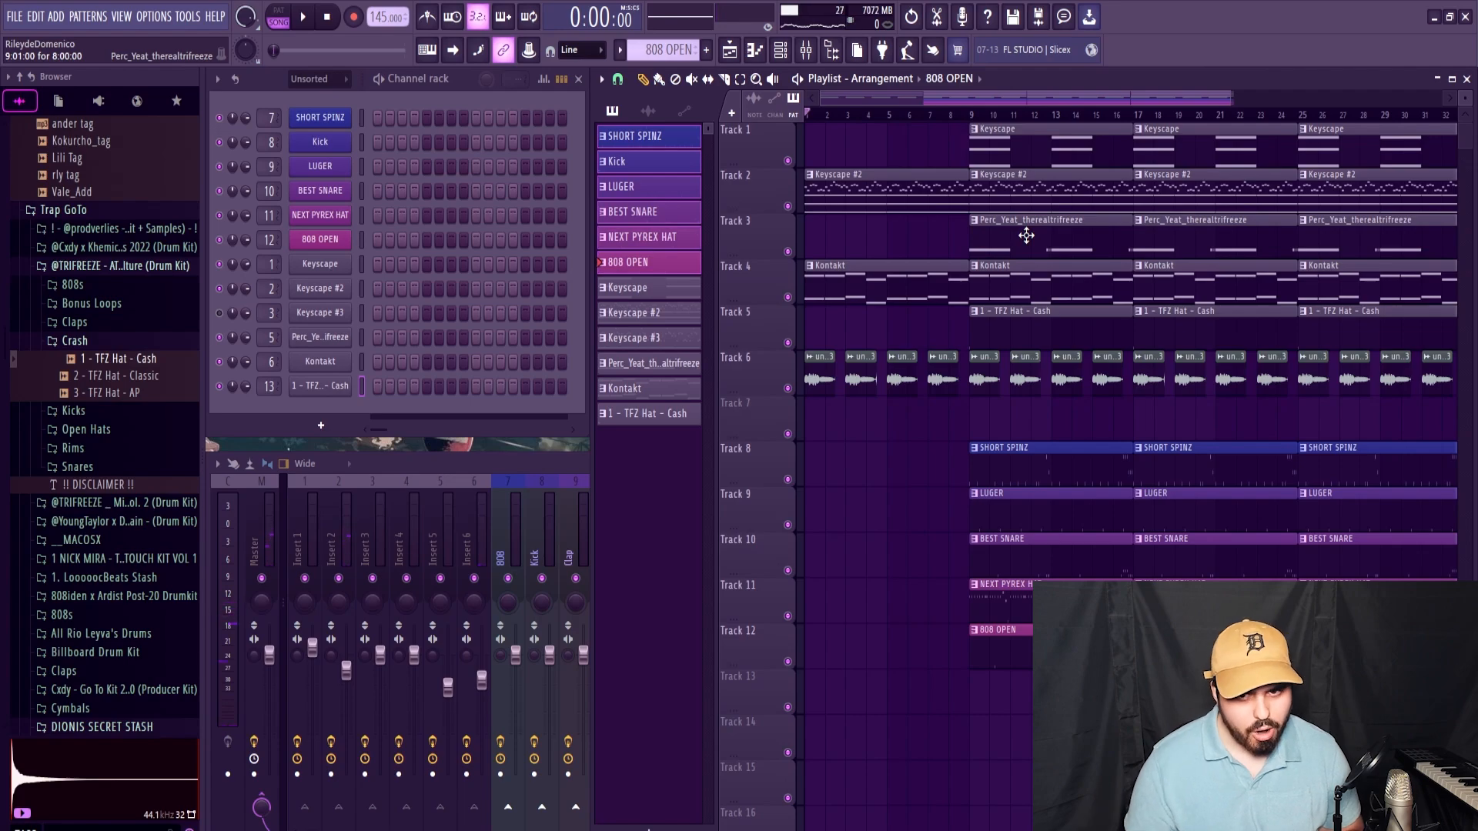
Step: Select the percussion and crash clips of bars 9–16 and clear the selection
click(1005, 237)
shift+click(1000, 328)
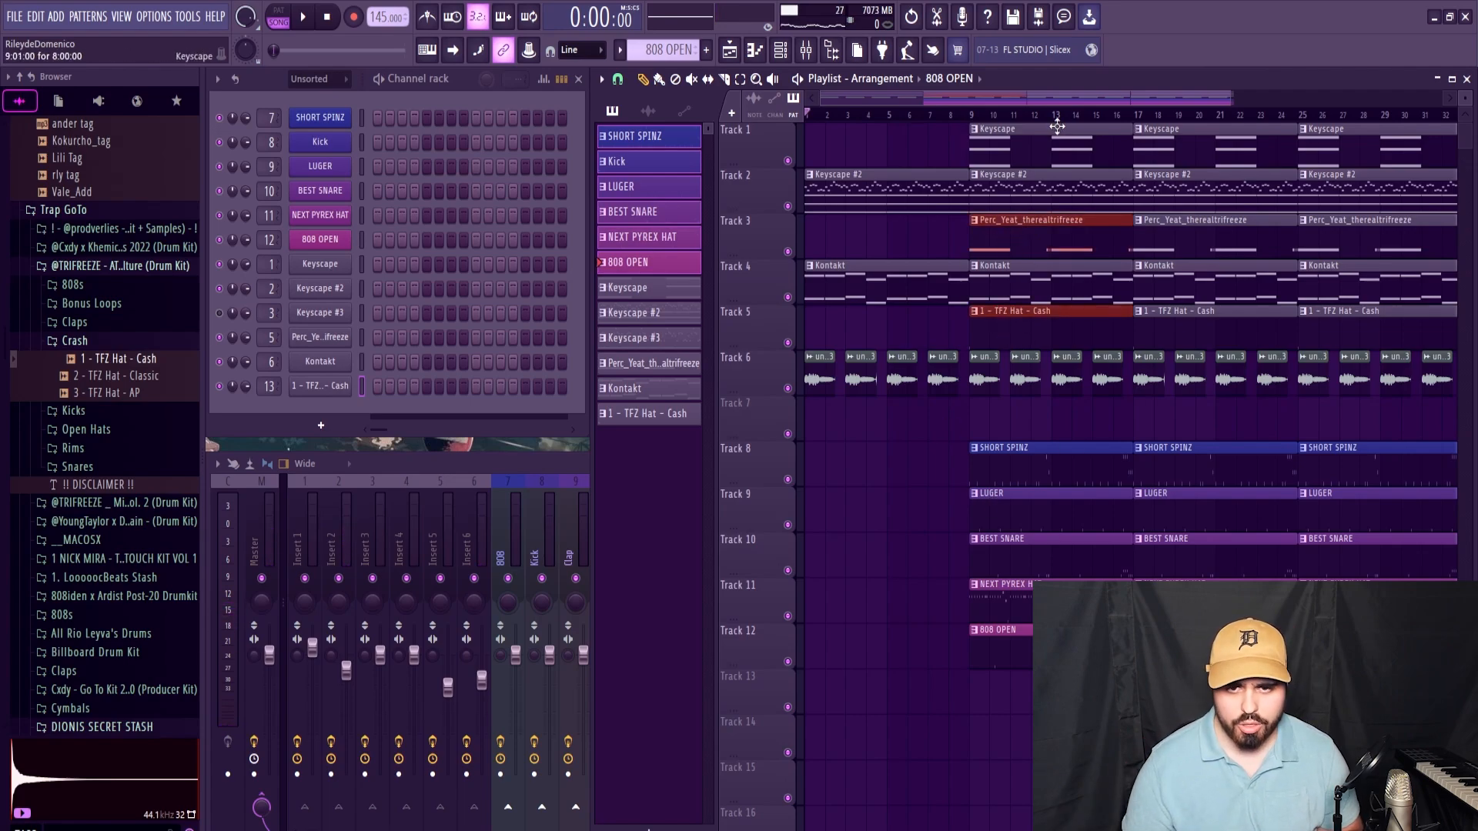
drag(1075, 98, 1107, 99)
ctrl+click(1108, 403)
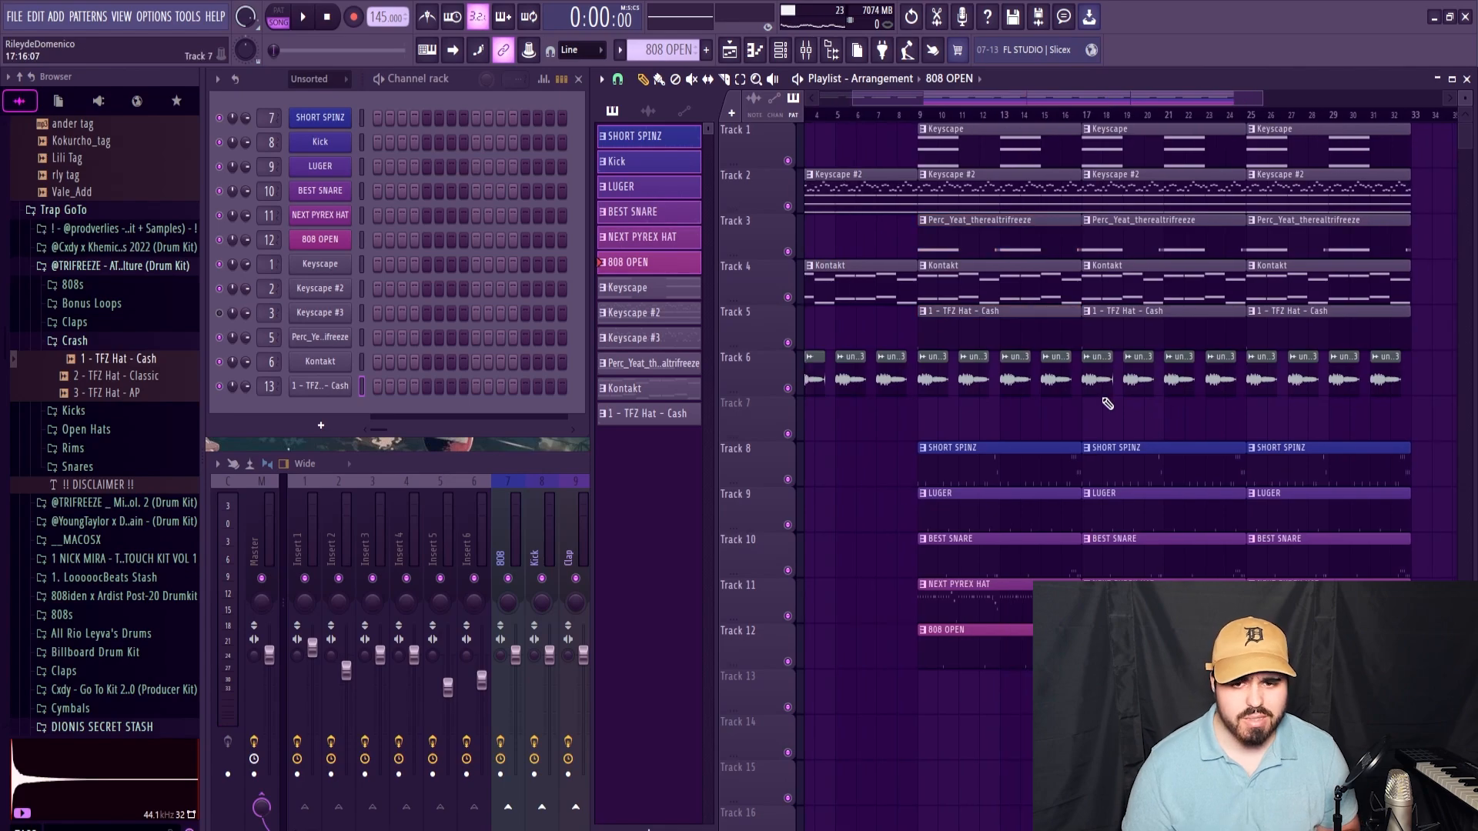
Step: Delete the crash clip on track 5 and the four reversed audio clips on track 6 from bars 17–24
right_click(1120, 329)
right_click(1096, 377)
right_click(1138, 375)
right_click(1179, 374)
right_click(1221, 372)
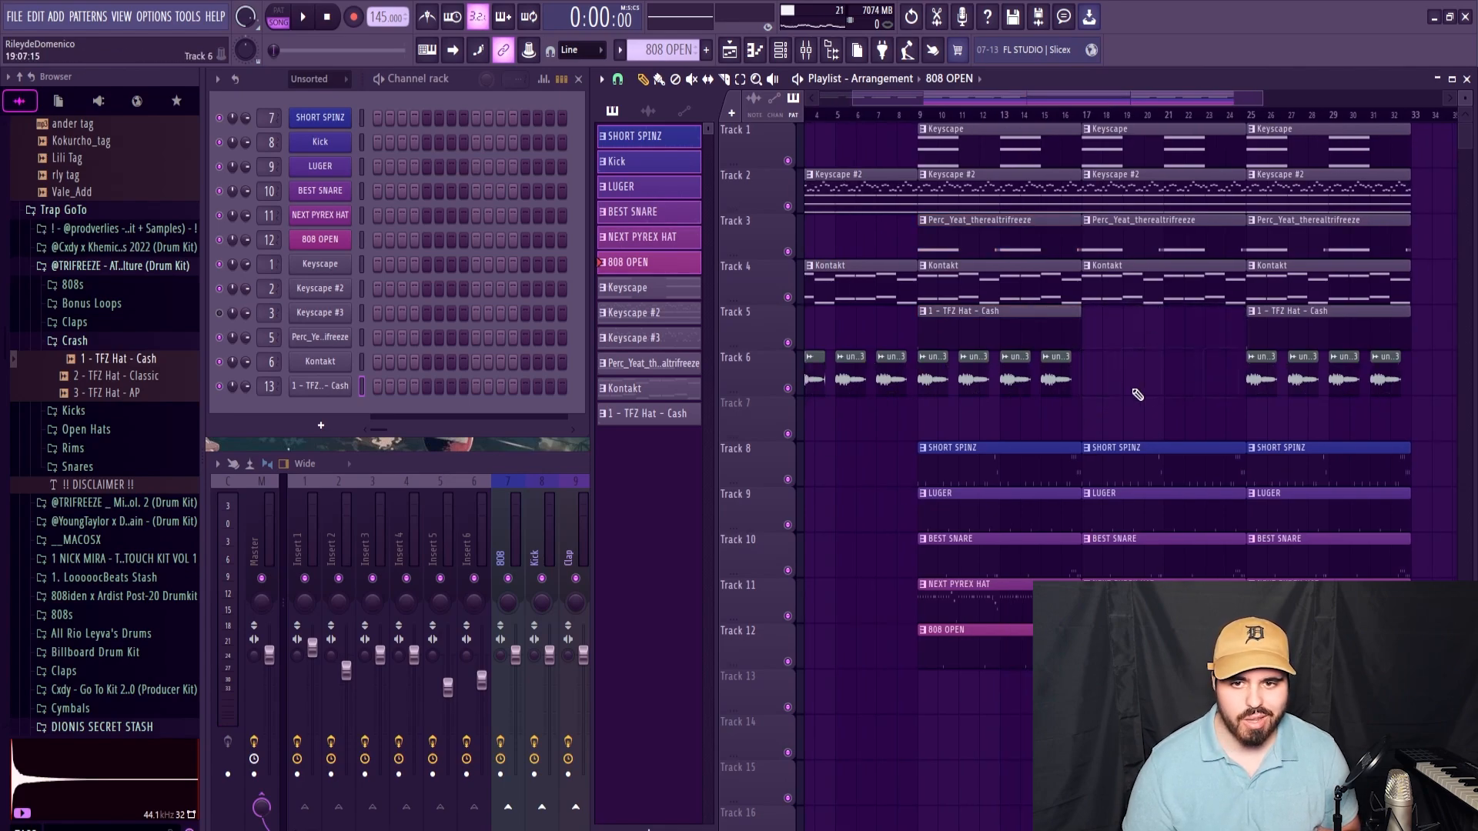
Step: Delete the percussion, Kontakt, crash and reversed audio clips on tracks 3 to 6 from bars 25–32
scroll(1139, 393, down, 2)
drag(1284, 241, 1142, 394)
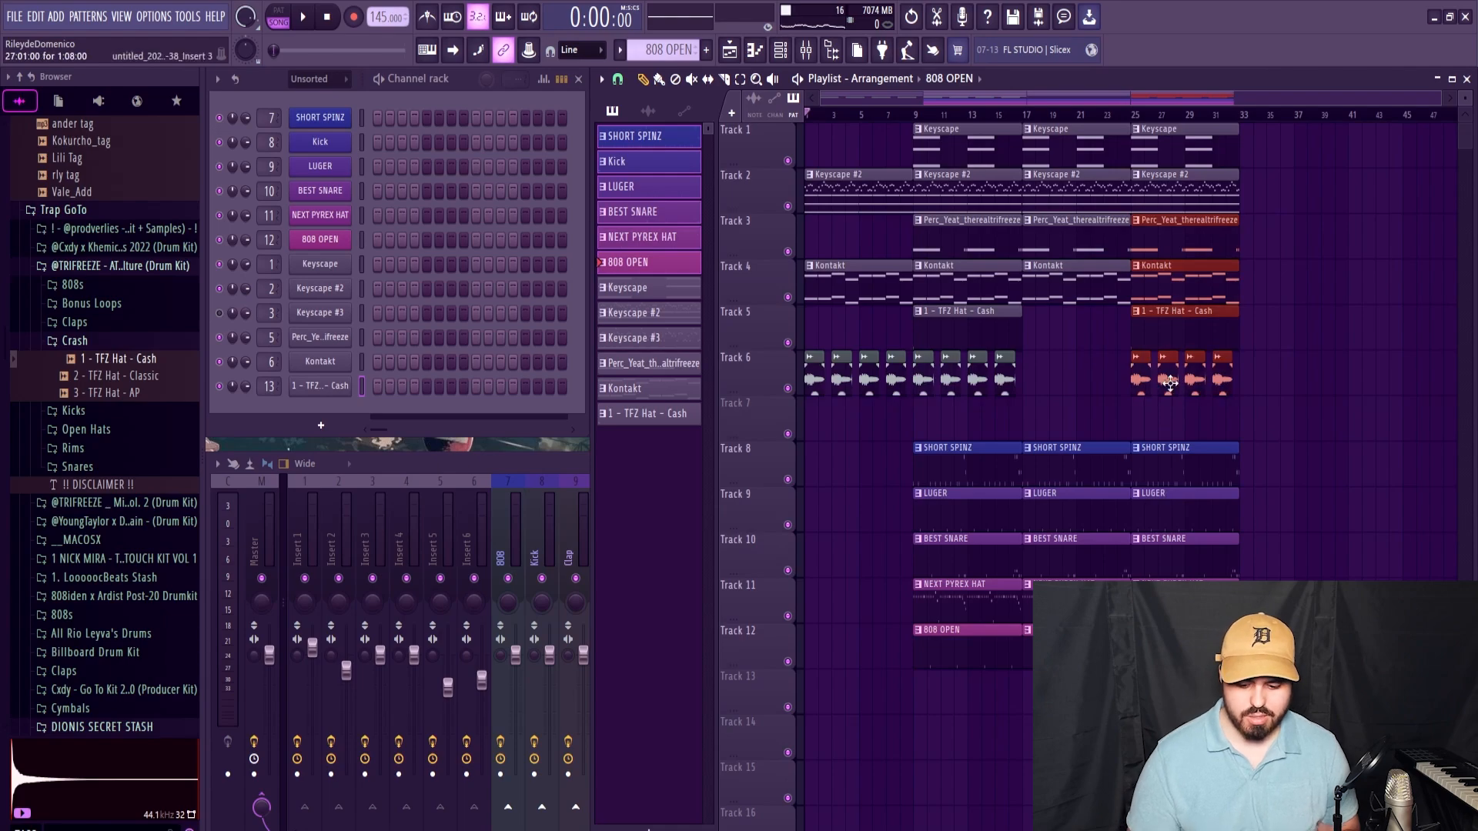
key(Delete)
drag(1258, 237, 1189, 148)
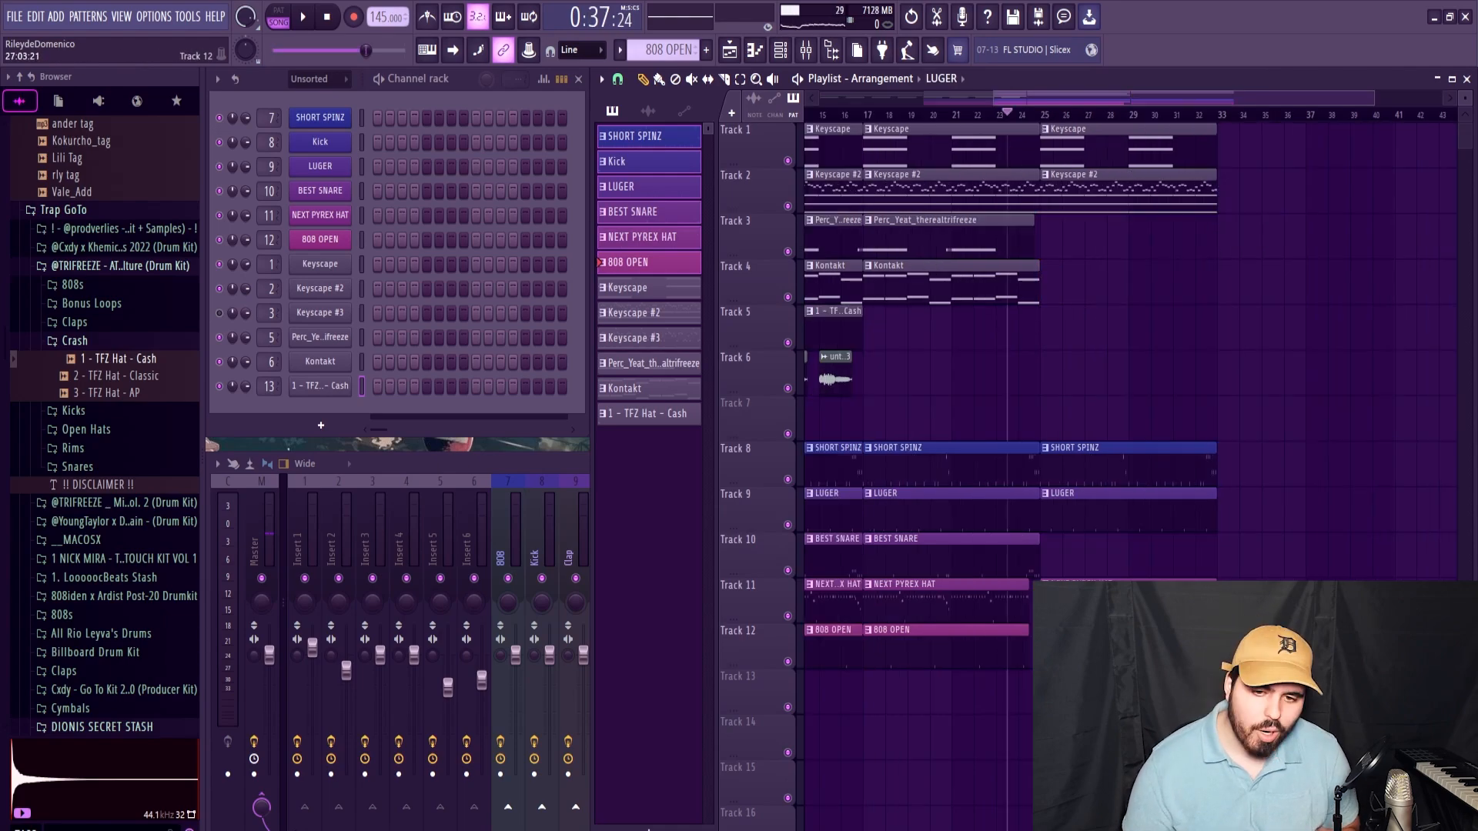
Step: Slice bar 26 out of the SHORT SPINZ, LUGER and NEXT PYREX HAT clips, and play the result from bar 25
drag(1099, 577, 1101, 443)
key(ctrl+d)
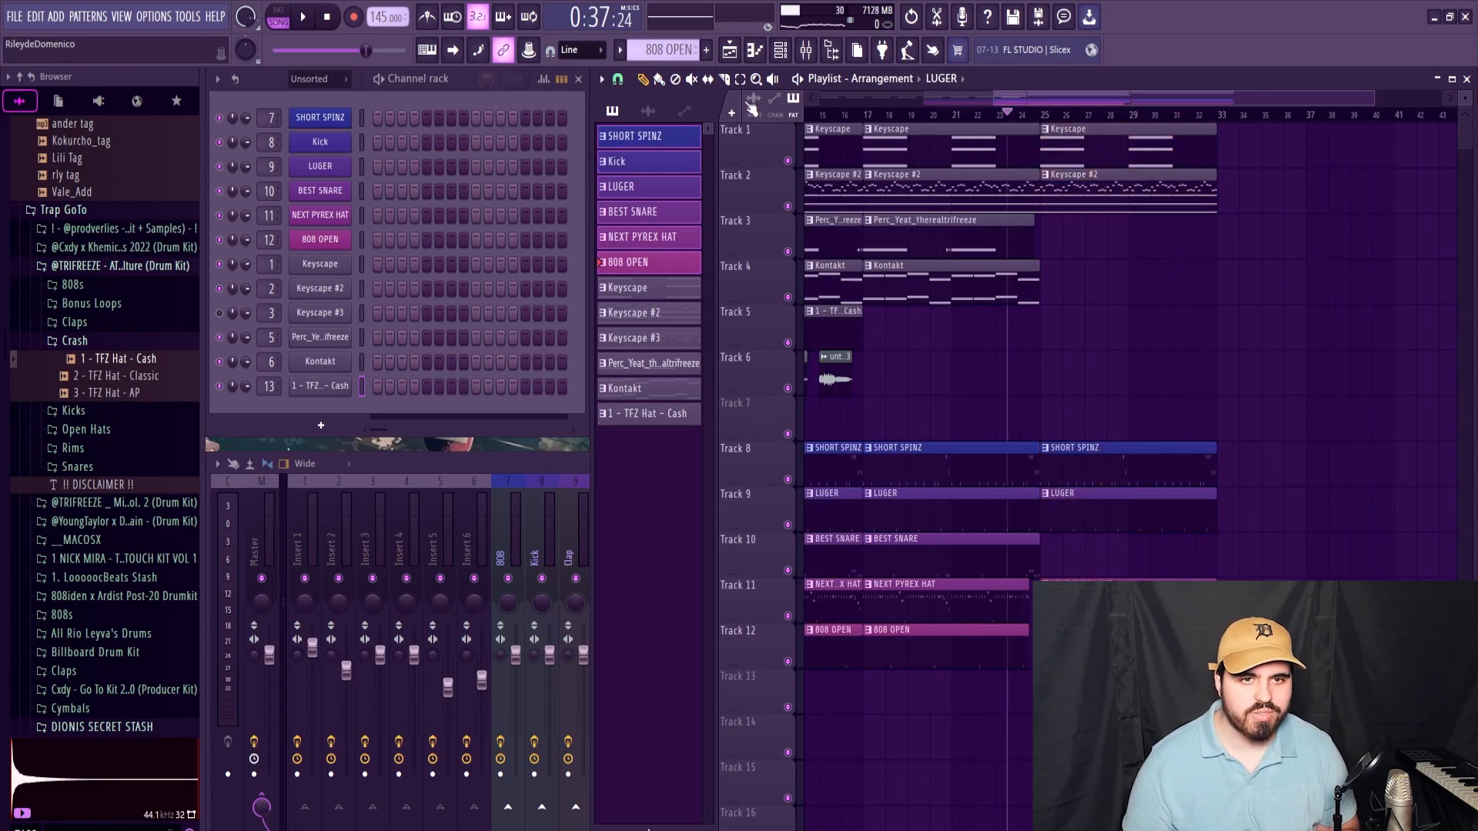
click(728, 83)
scroll(1114, 427, up, 3)
drag(1052, 389, 1053, 574)
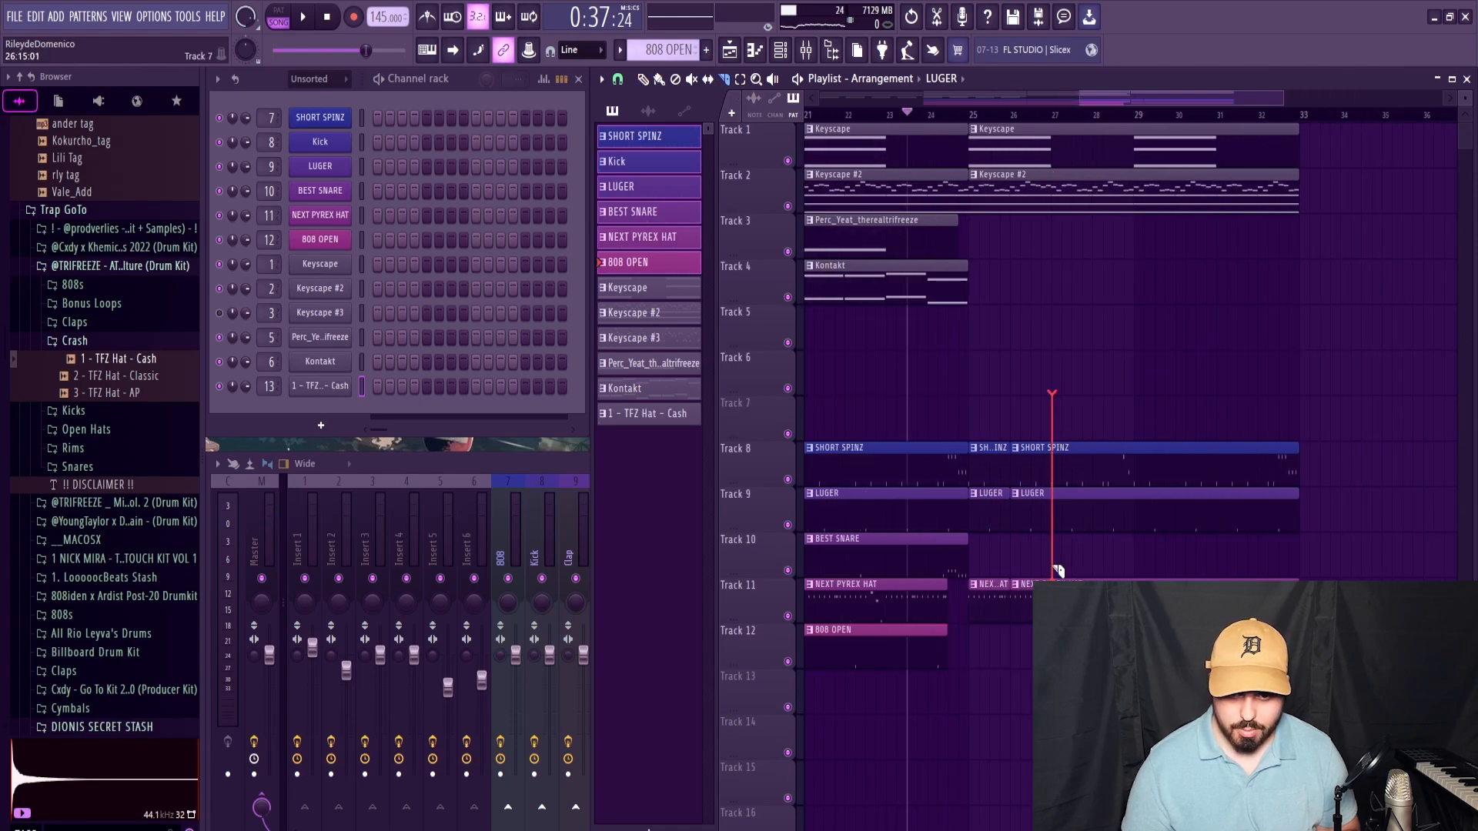
right_click(1053, 574)
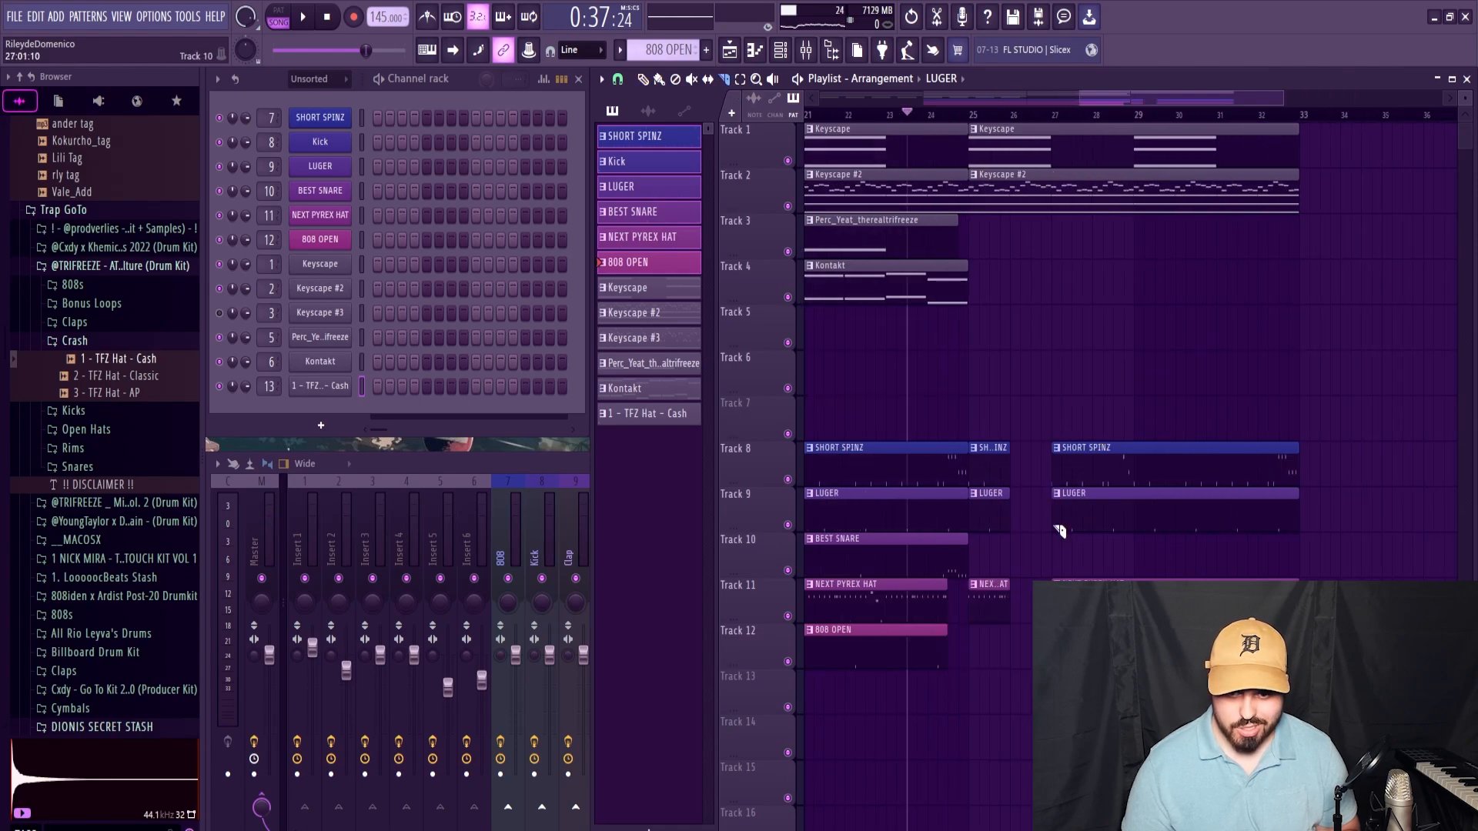
click(971, 115)
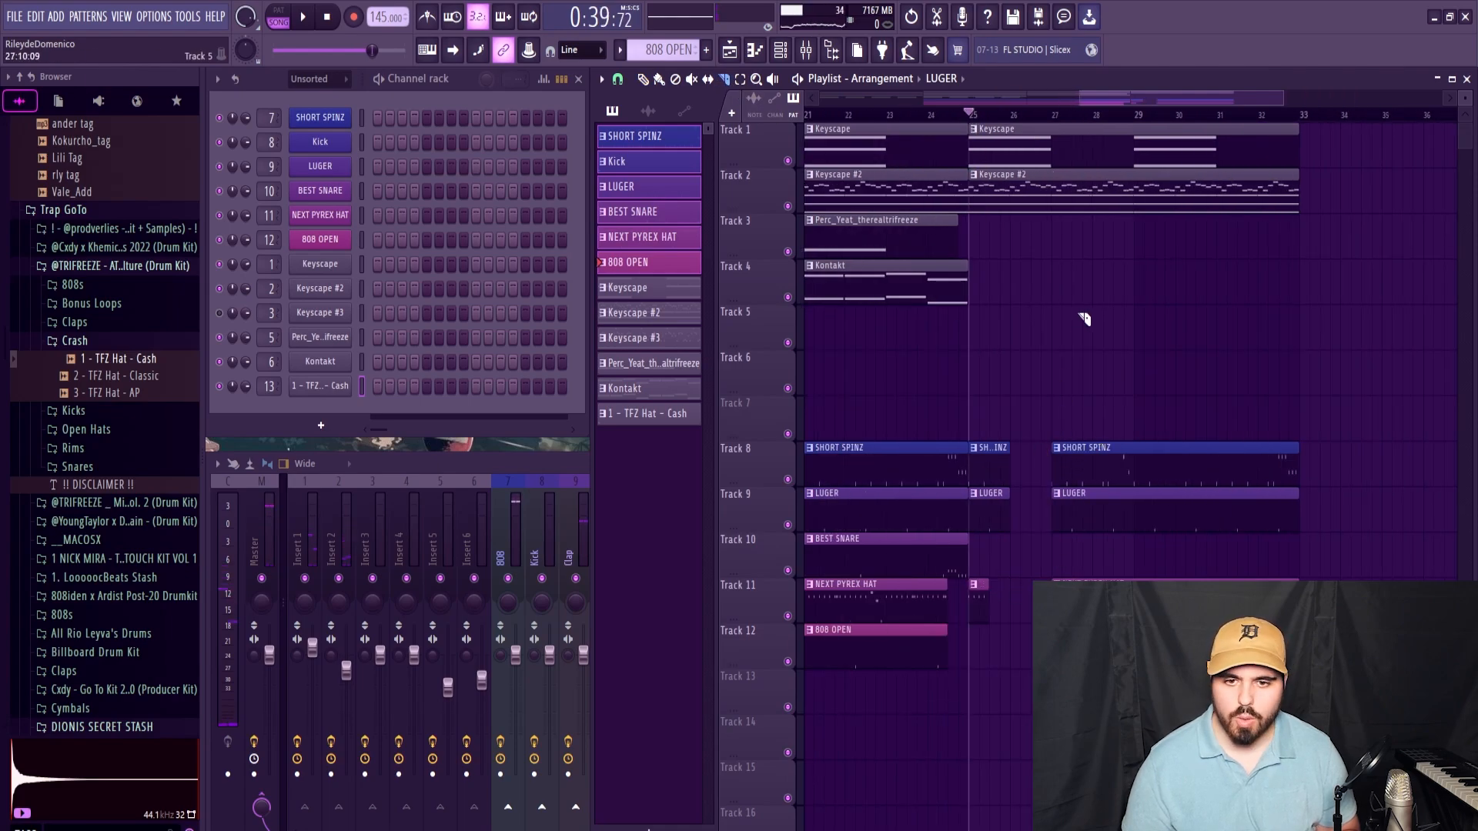
key(space)
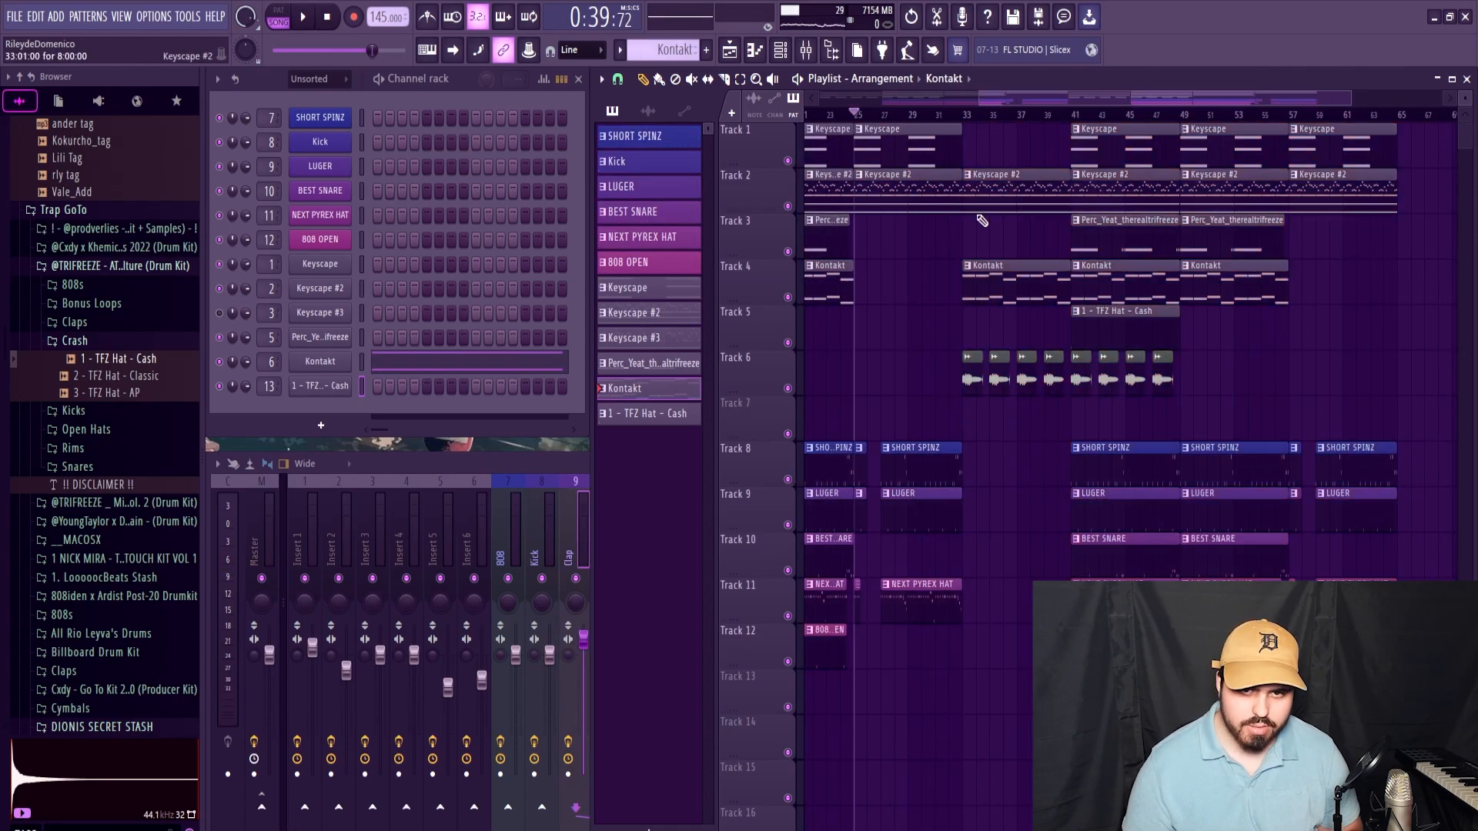
Step: Add a SHORT SPINZ clip on track 8 under the repeated intro melodies starting at bar 33
drag(990, 165, 1051, 365)
ctrl+click(1006, 460)
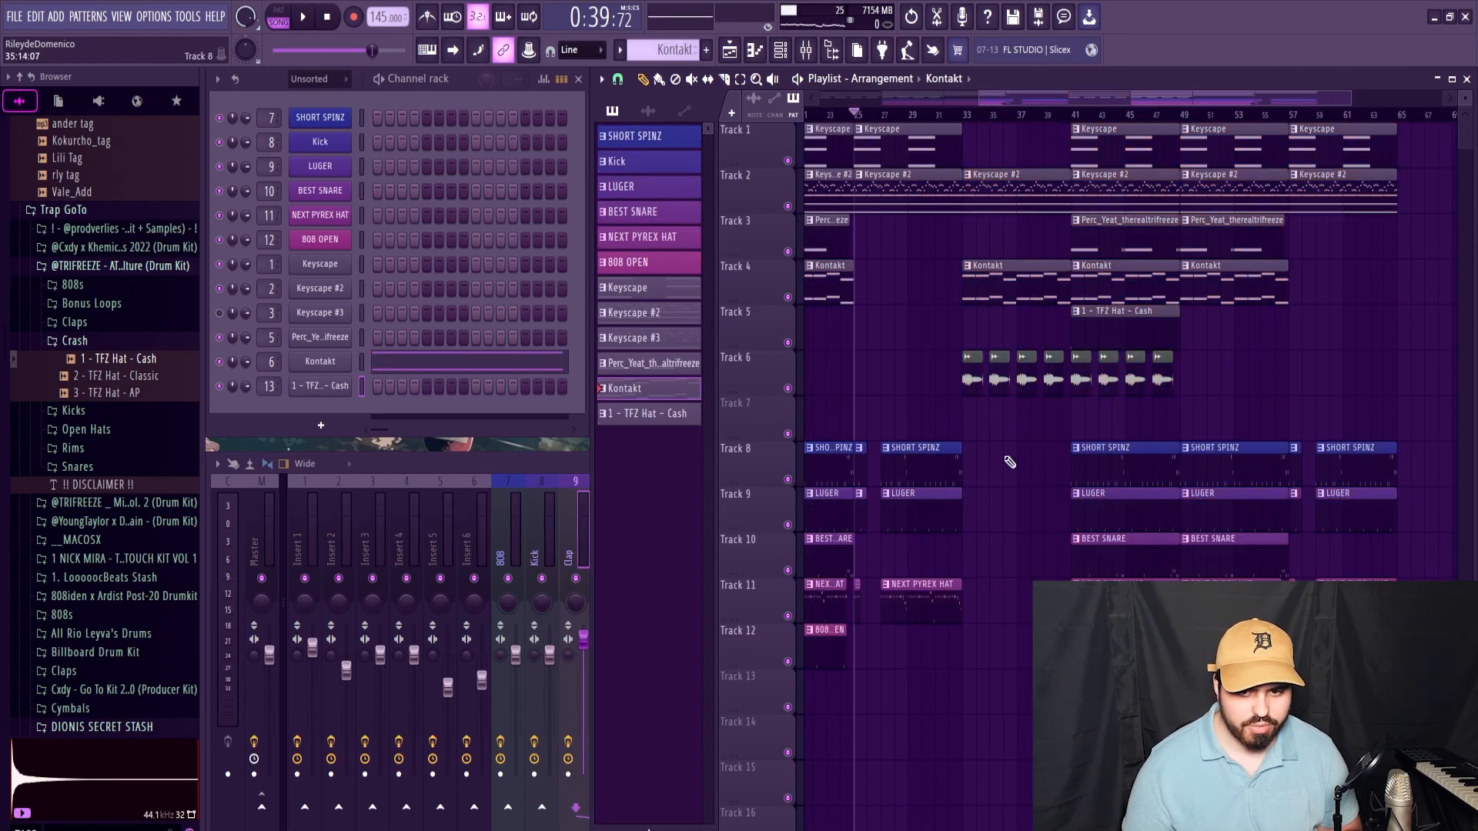
click(953, 451)
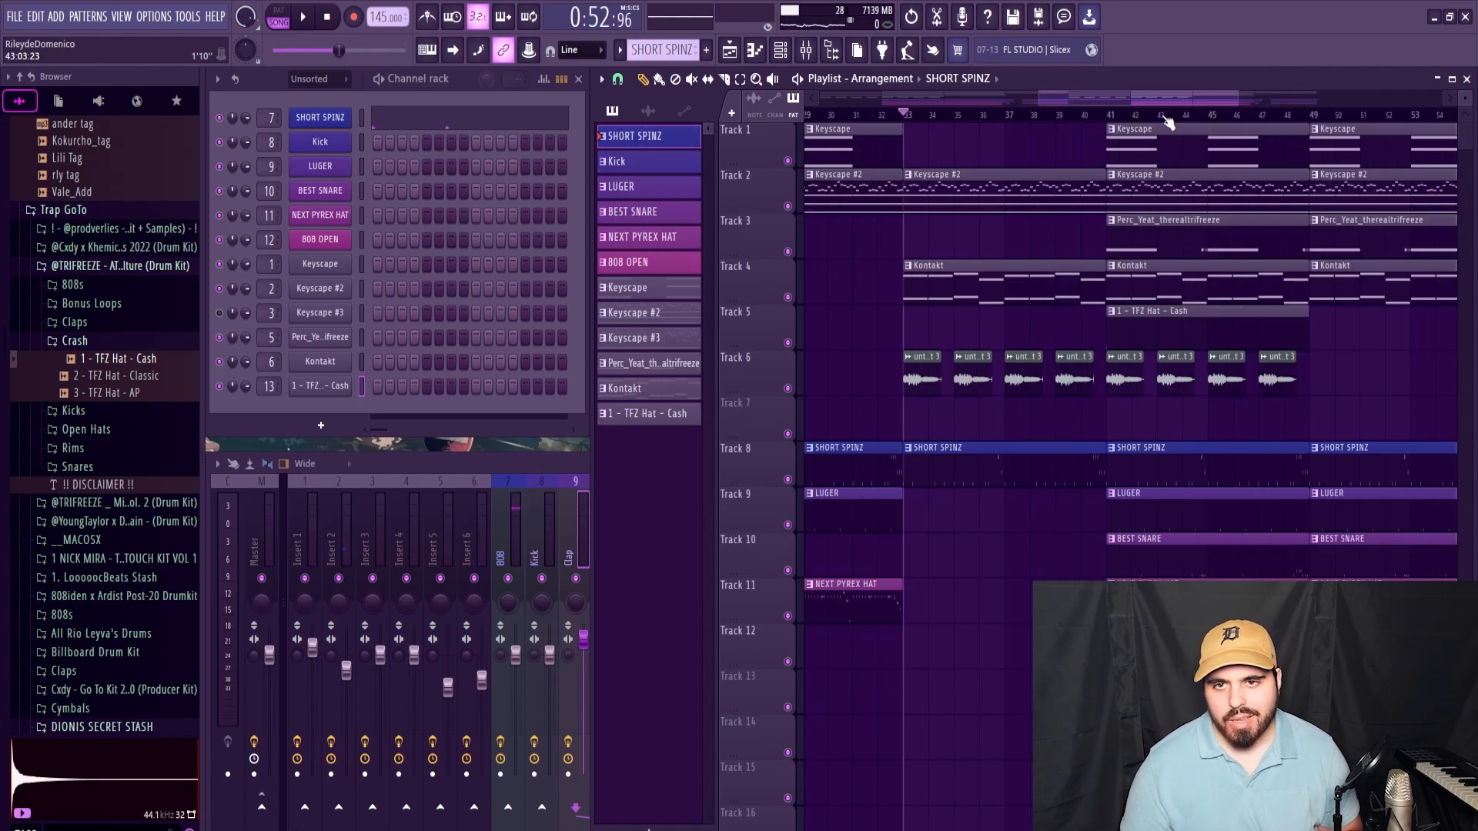
Step: Change the playlist's snap setting
drag(1154, 98, 1289, 112)
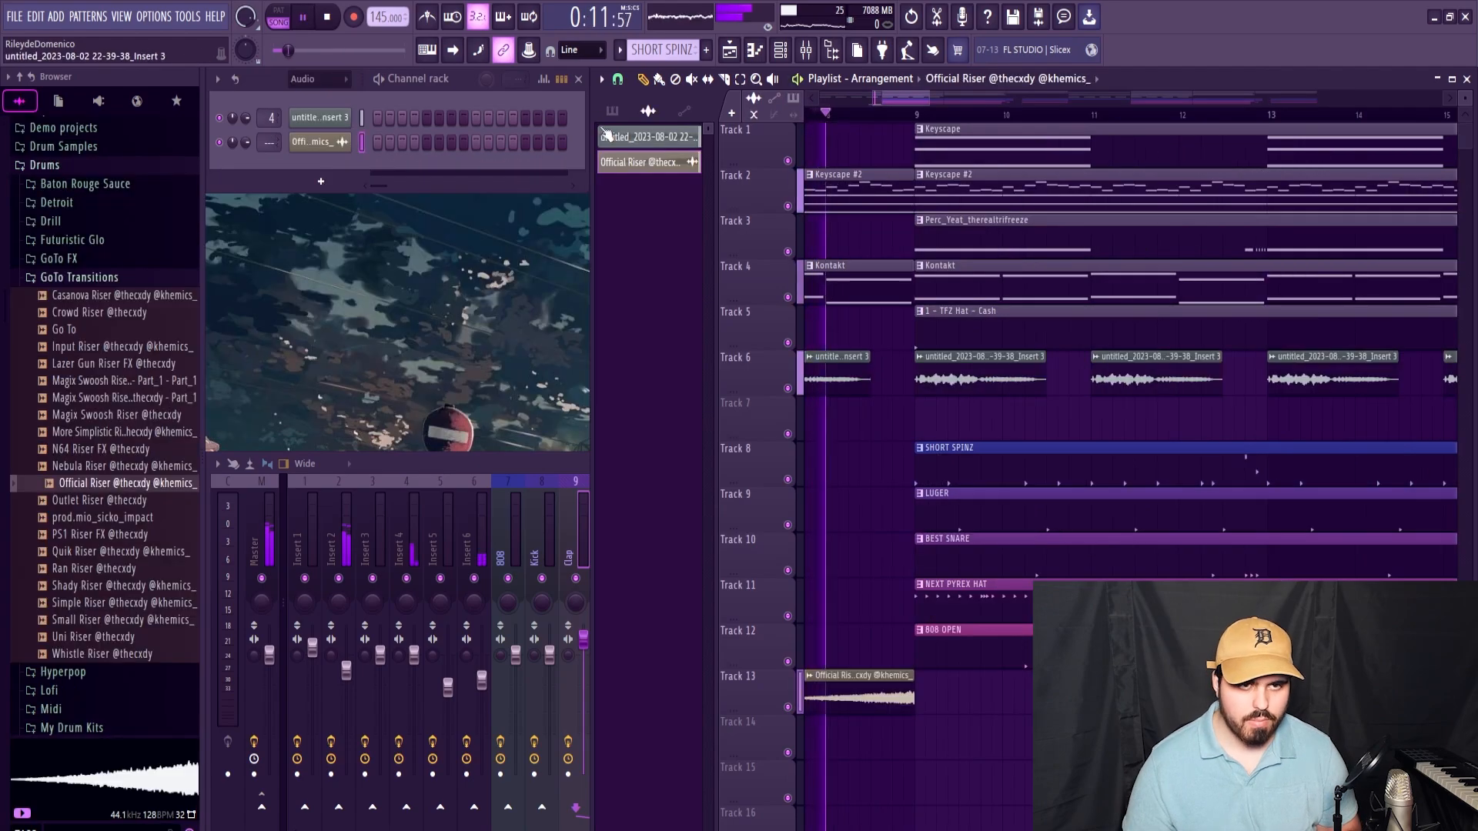
click(617, 78)
click(639, 310)
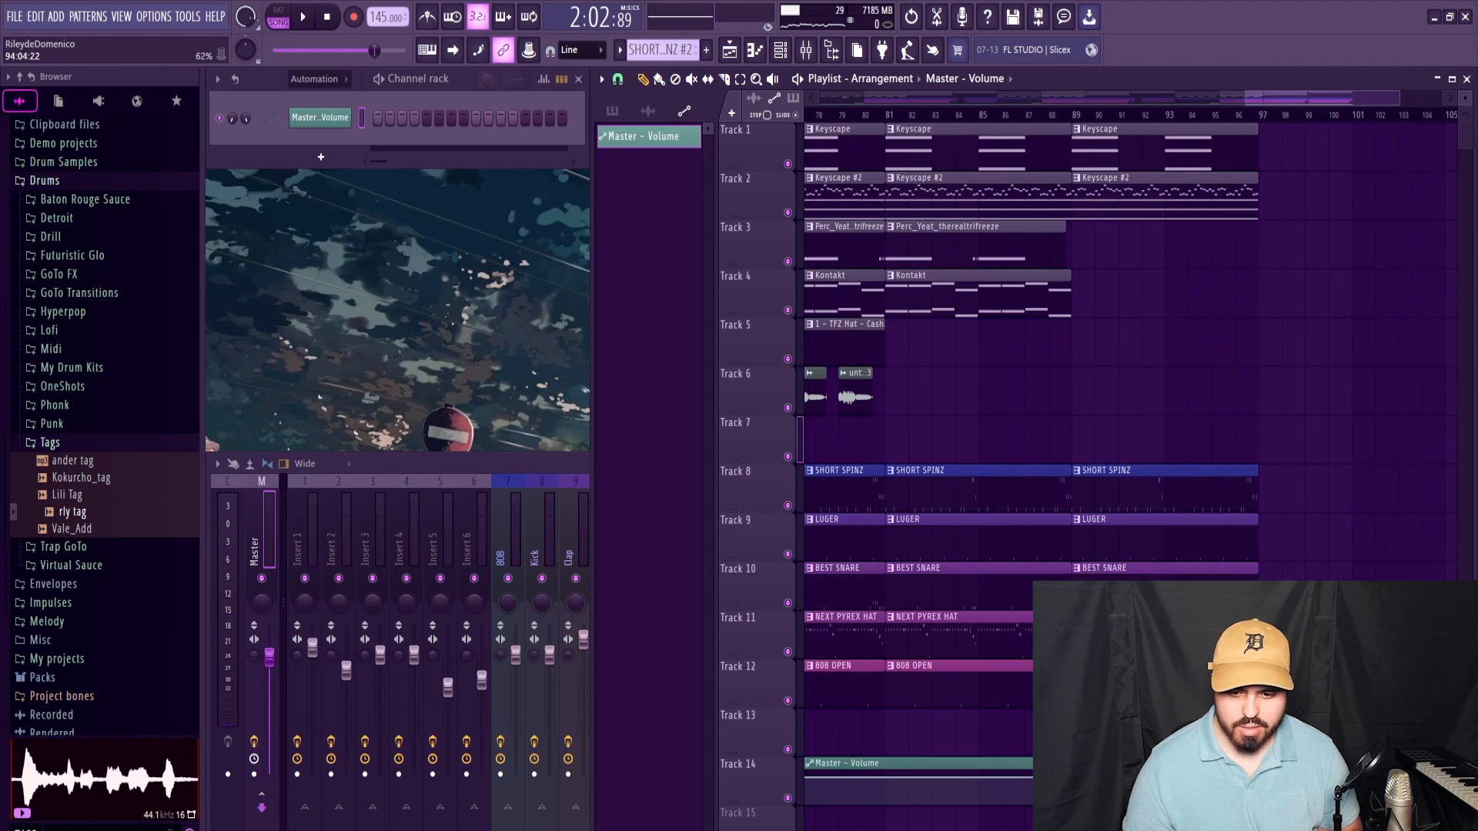
Step: Create an automation clip for the master track's volume
click(276, 659)
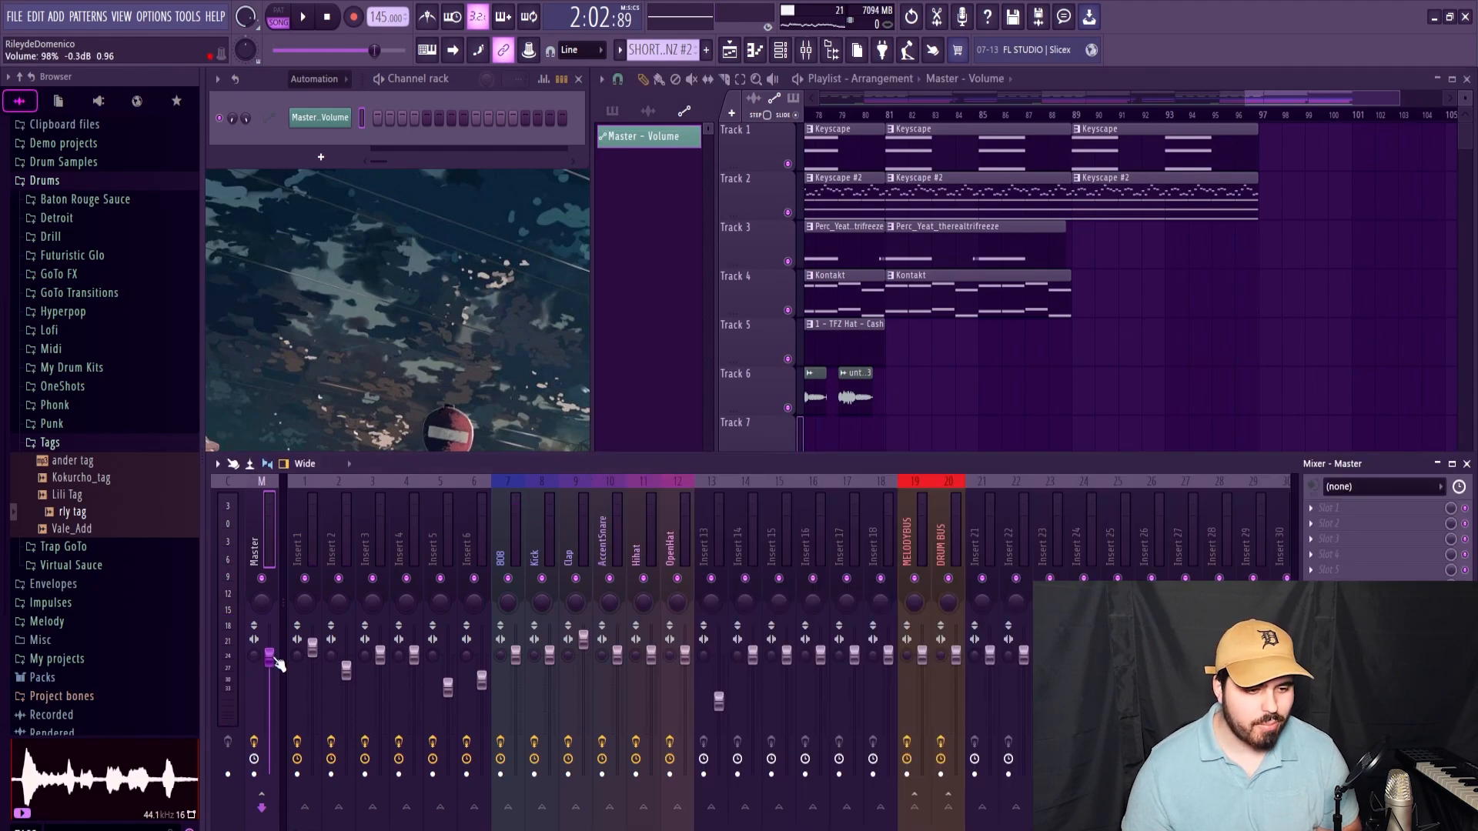
right_click(276, 664)
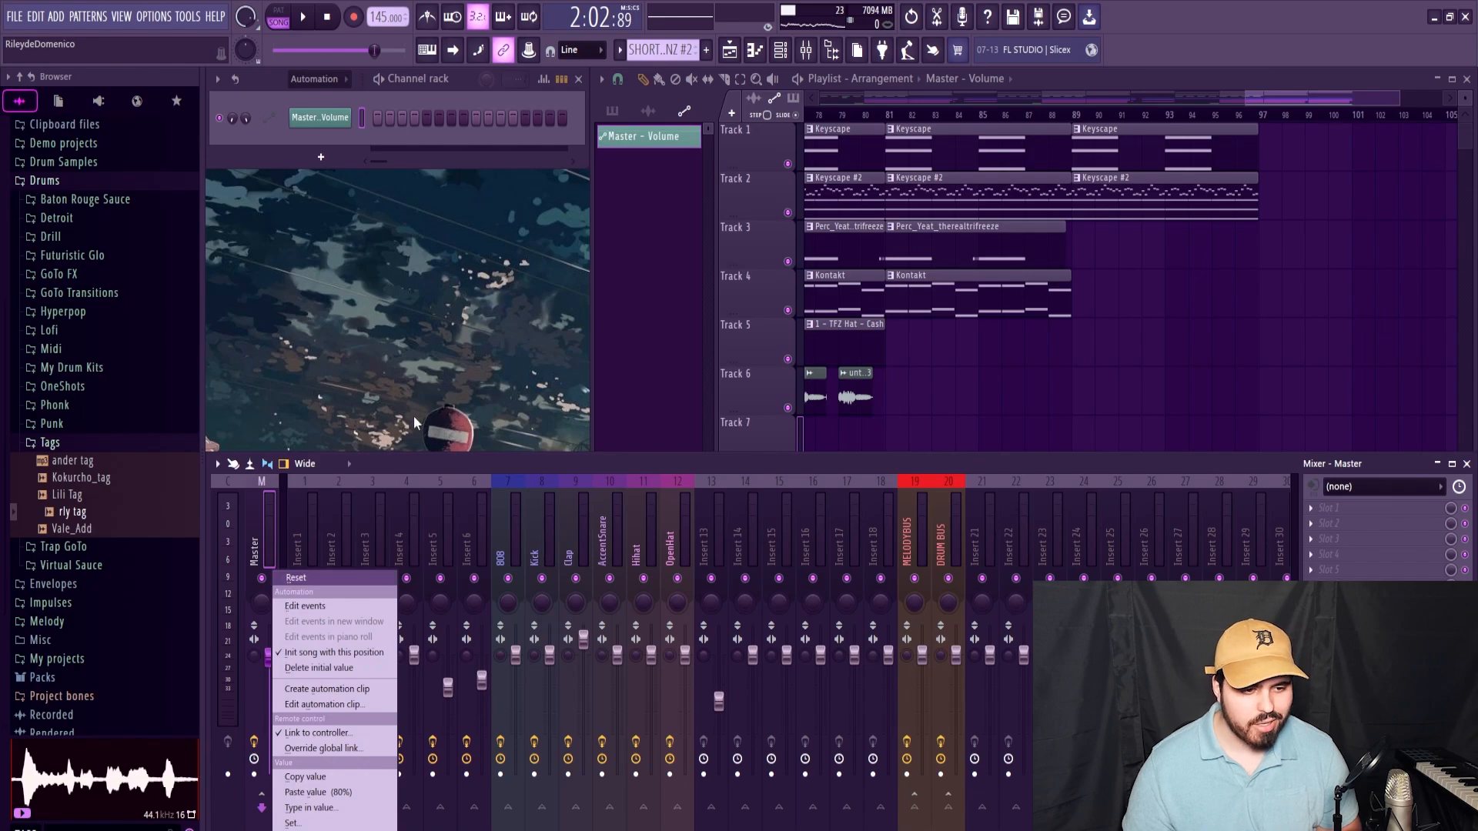
click(327, 689)
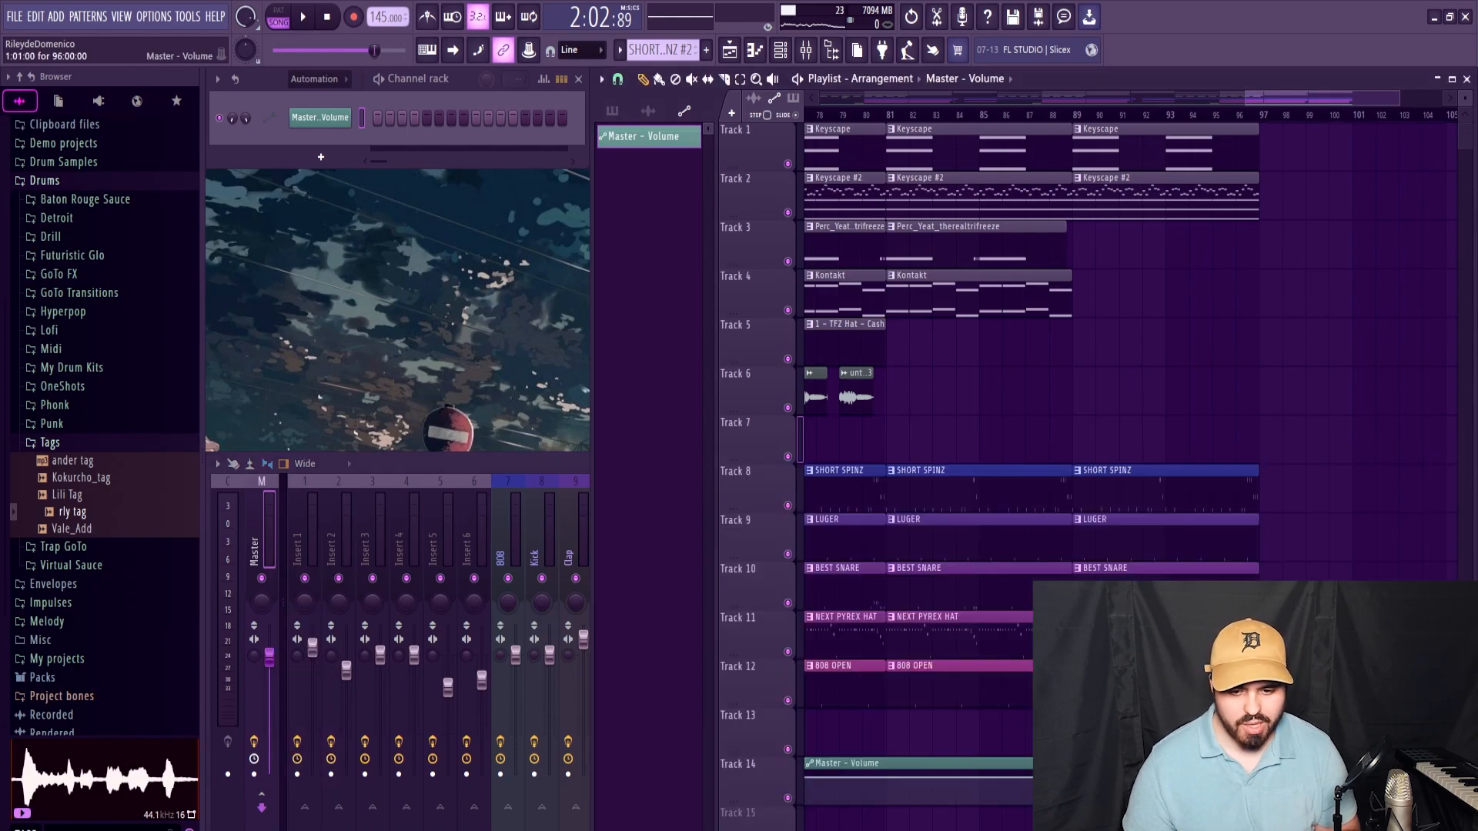